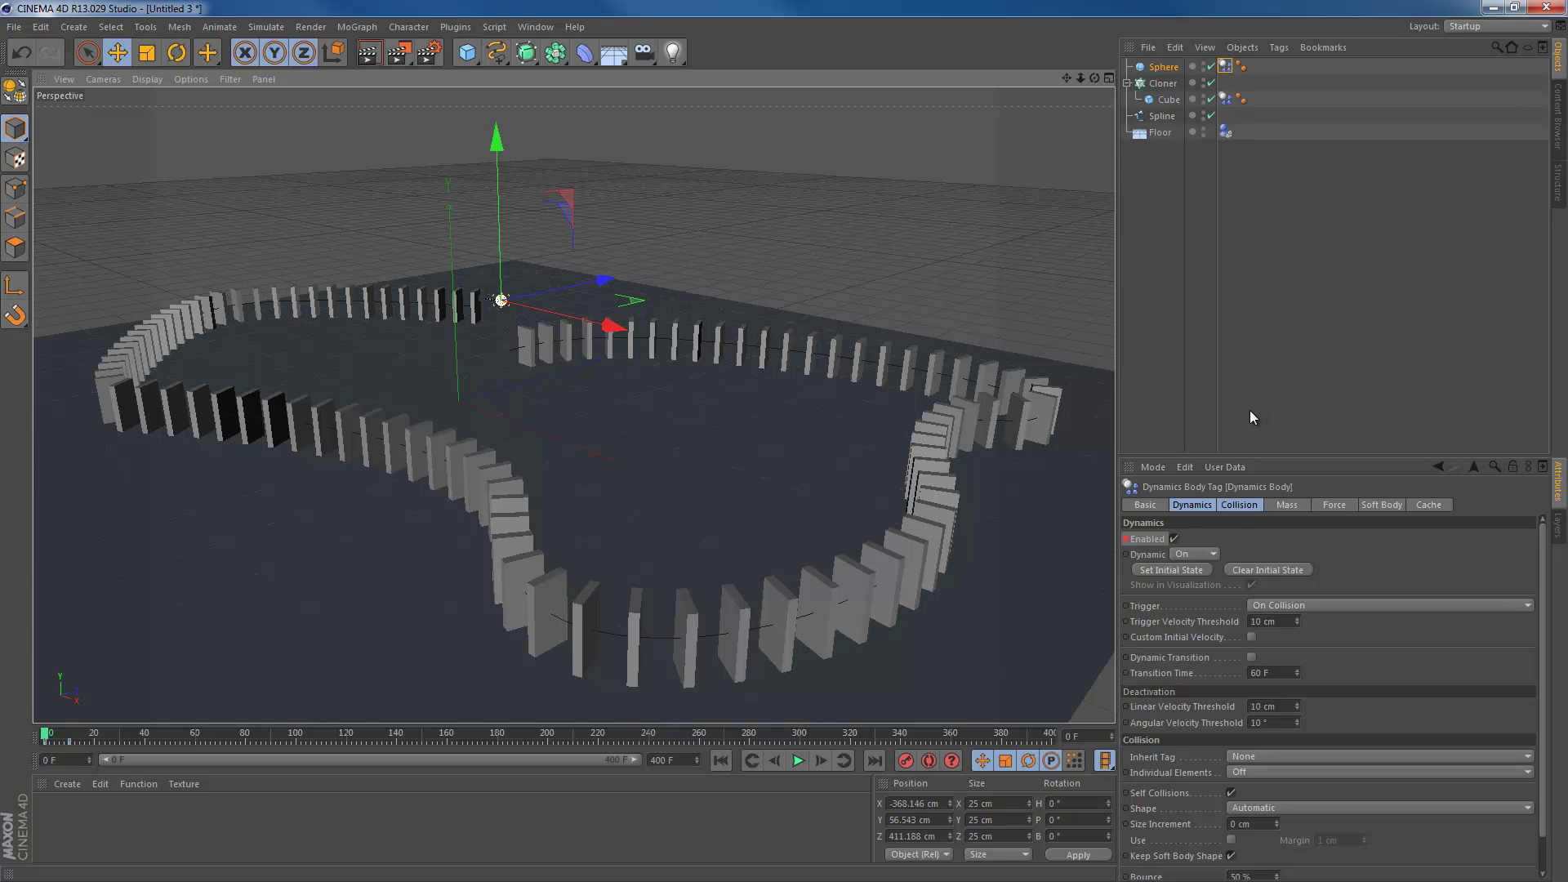
# - Play and stop the existing domino simulation, then start a new empty project
pyautogui.click(800, 768)
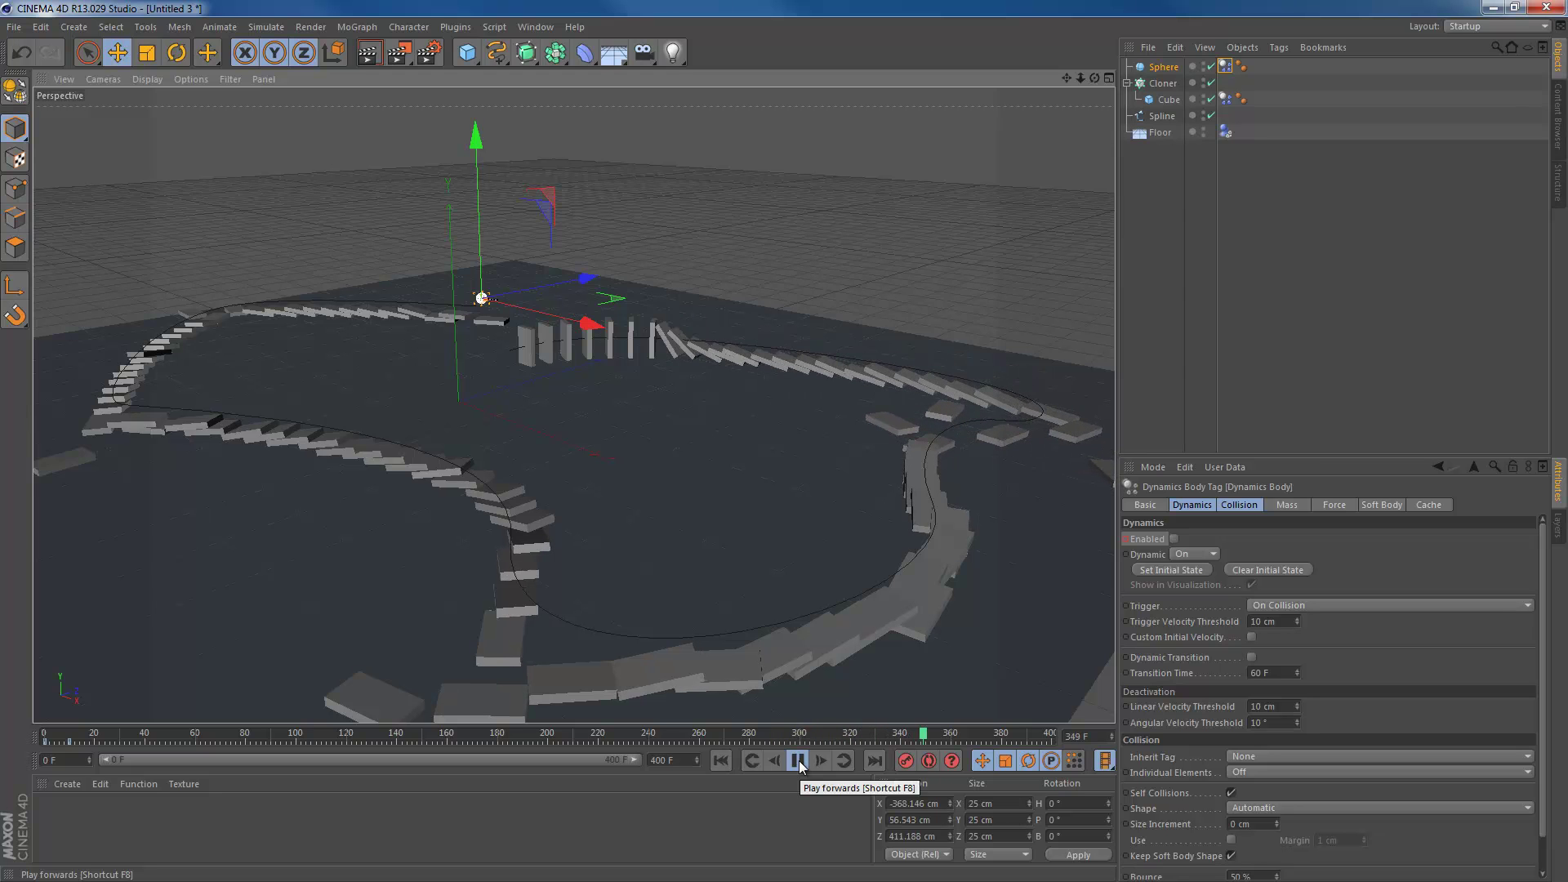
pyautogui.click(799, 761)
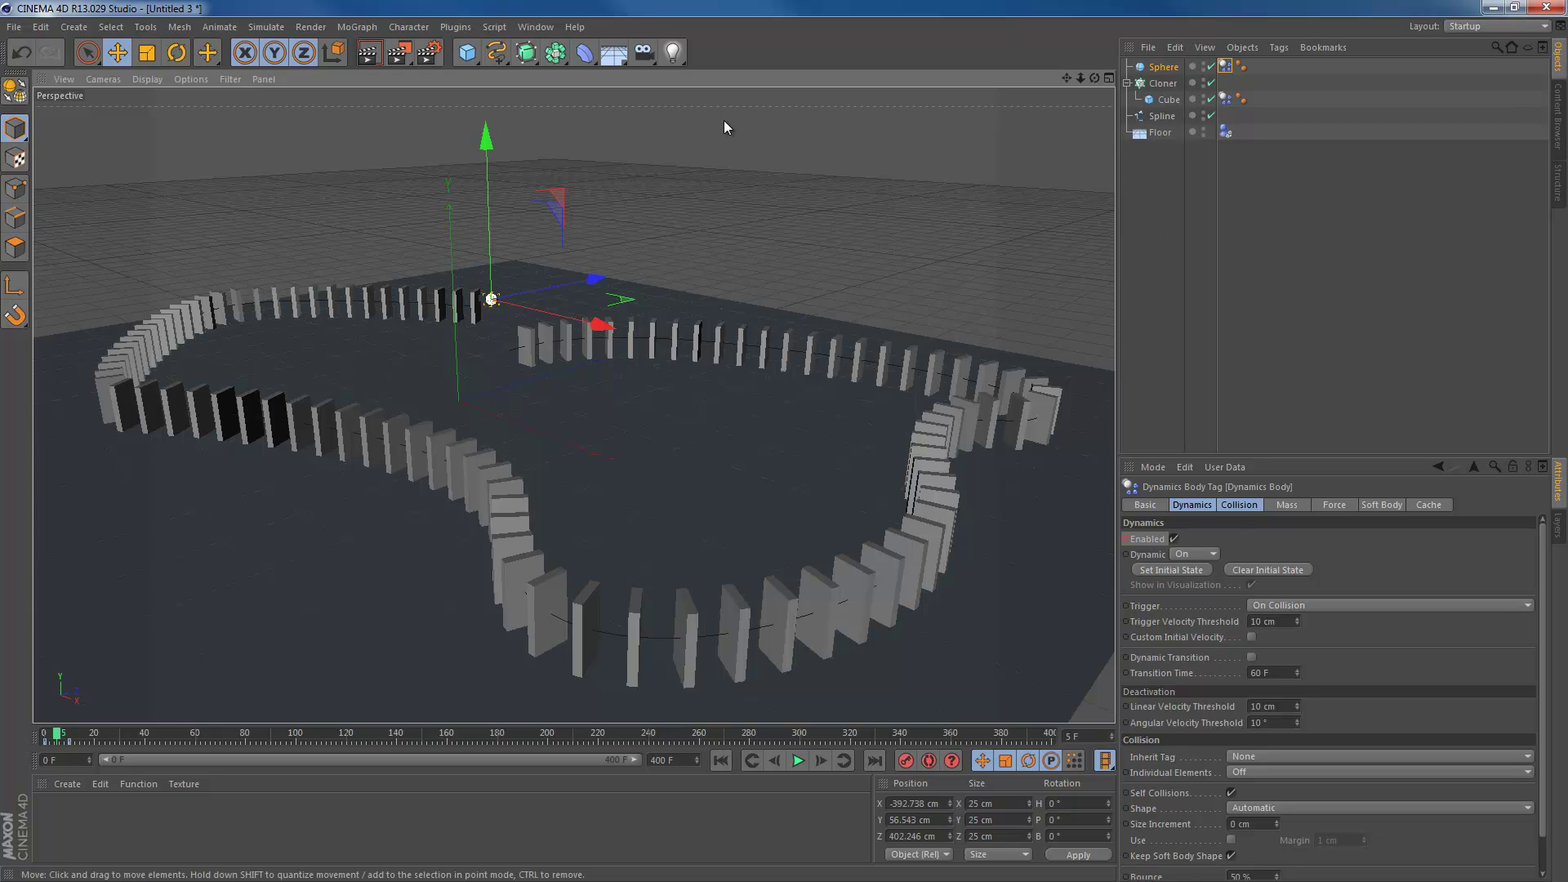
pyautogui.click(14, 27)
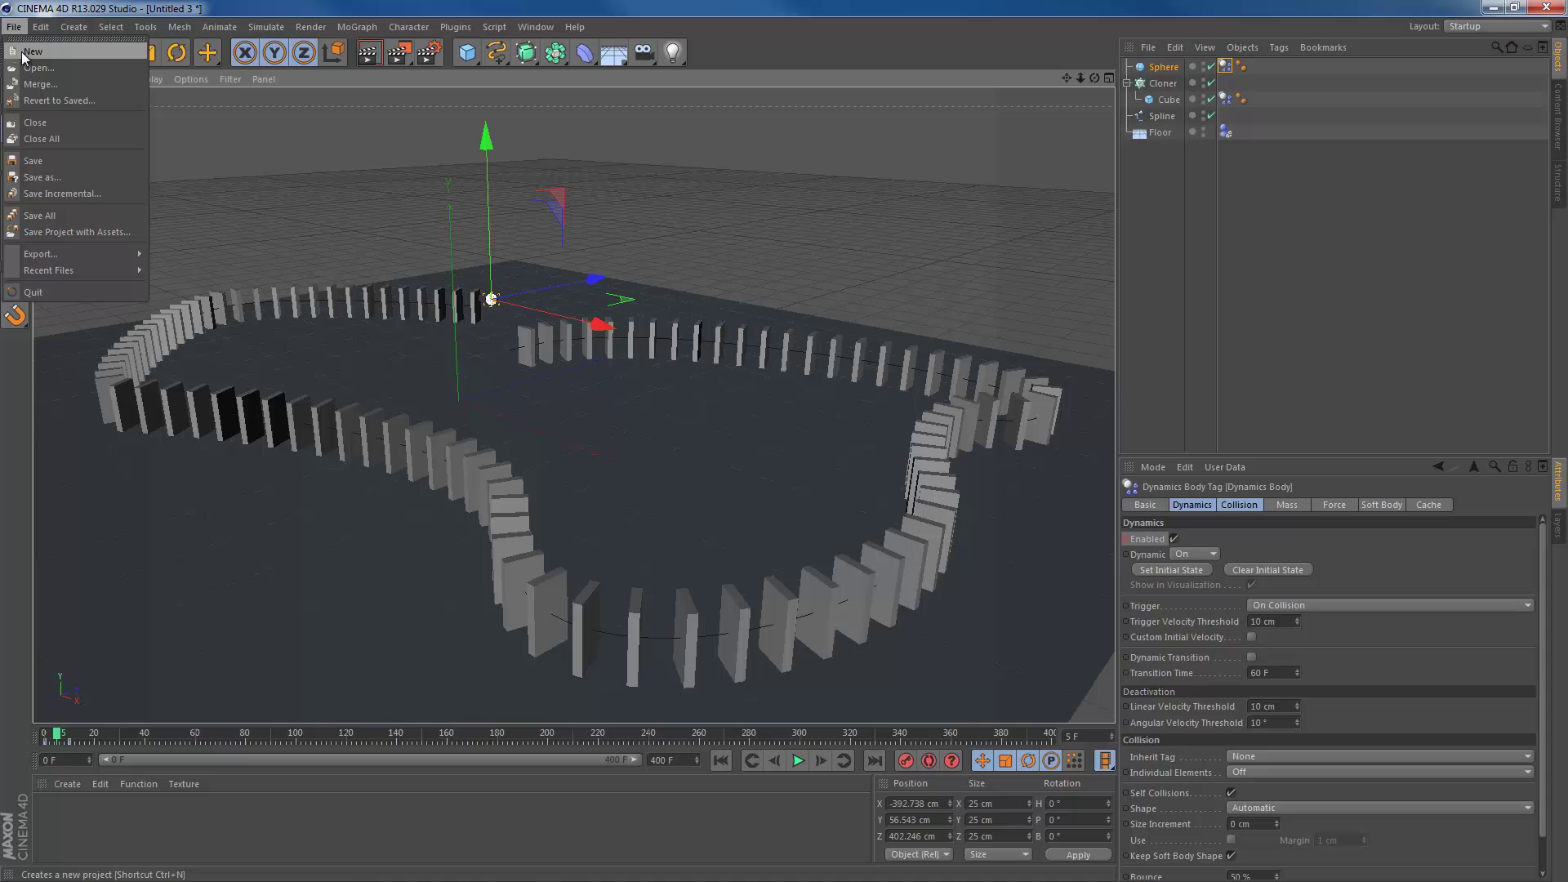
pyautogui.click(32, 52)
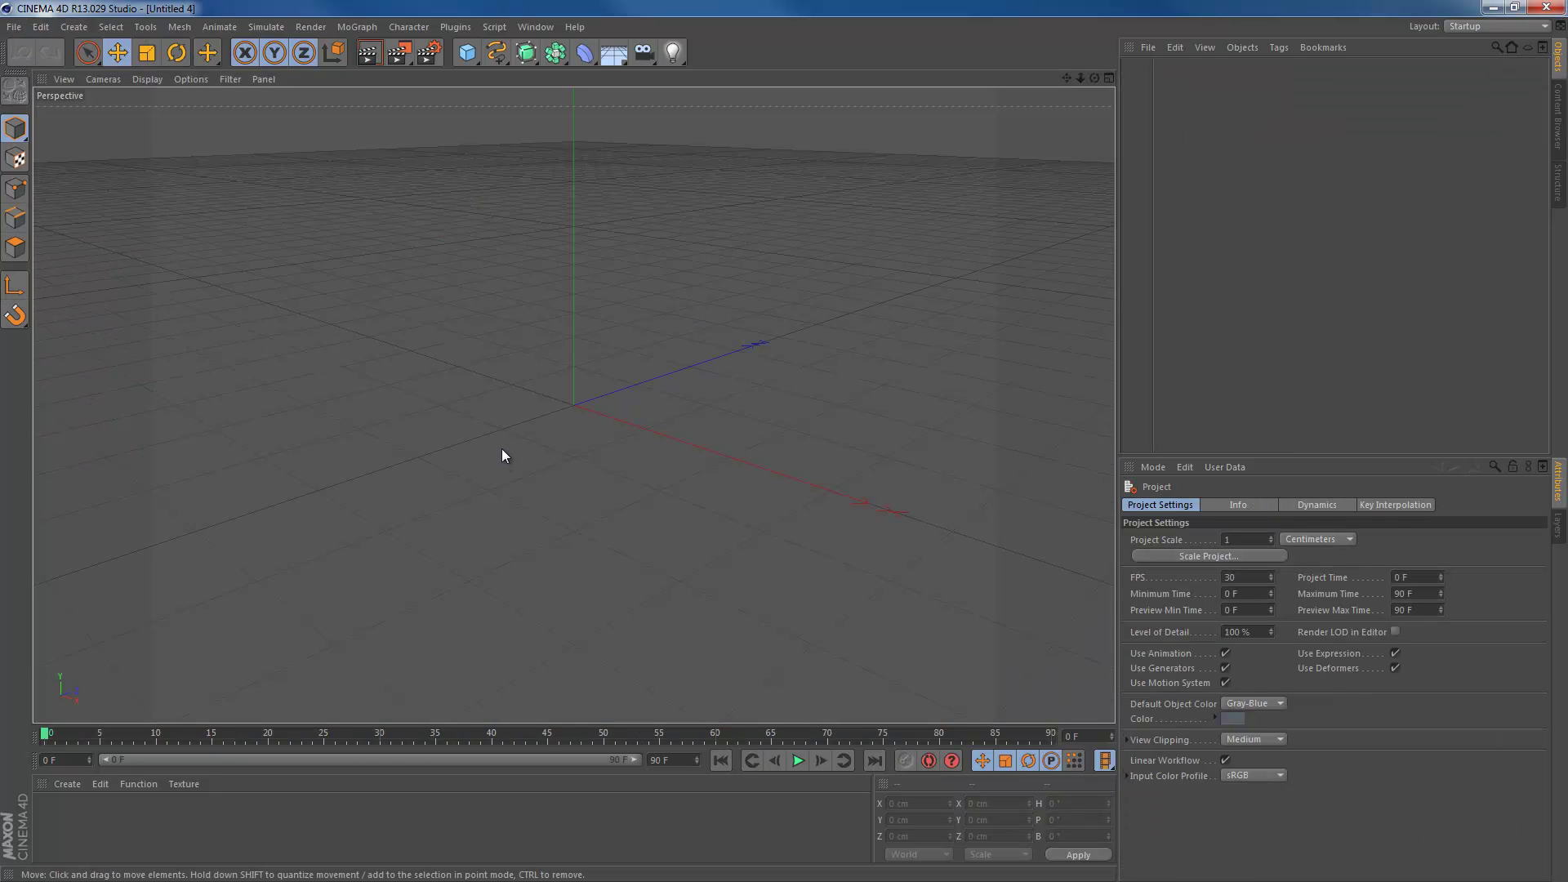
# - Add a 2000 × 2000 cm Floor and orbit the Perspective view to see it whole
pyautogui.scroll(-3, 501, 448)
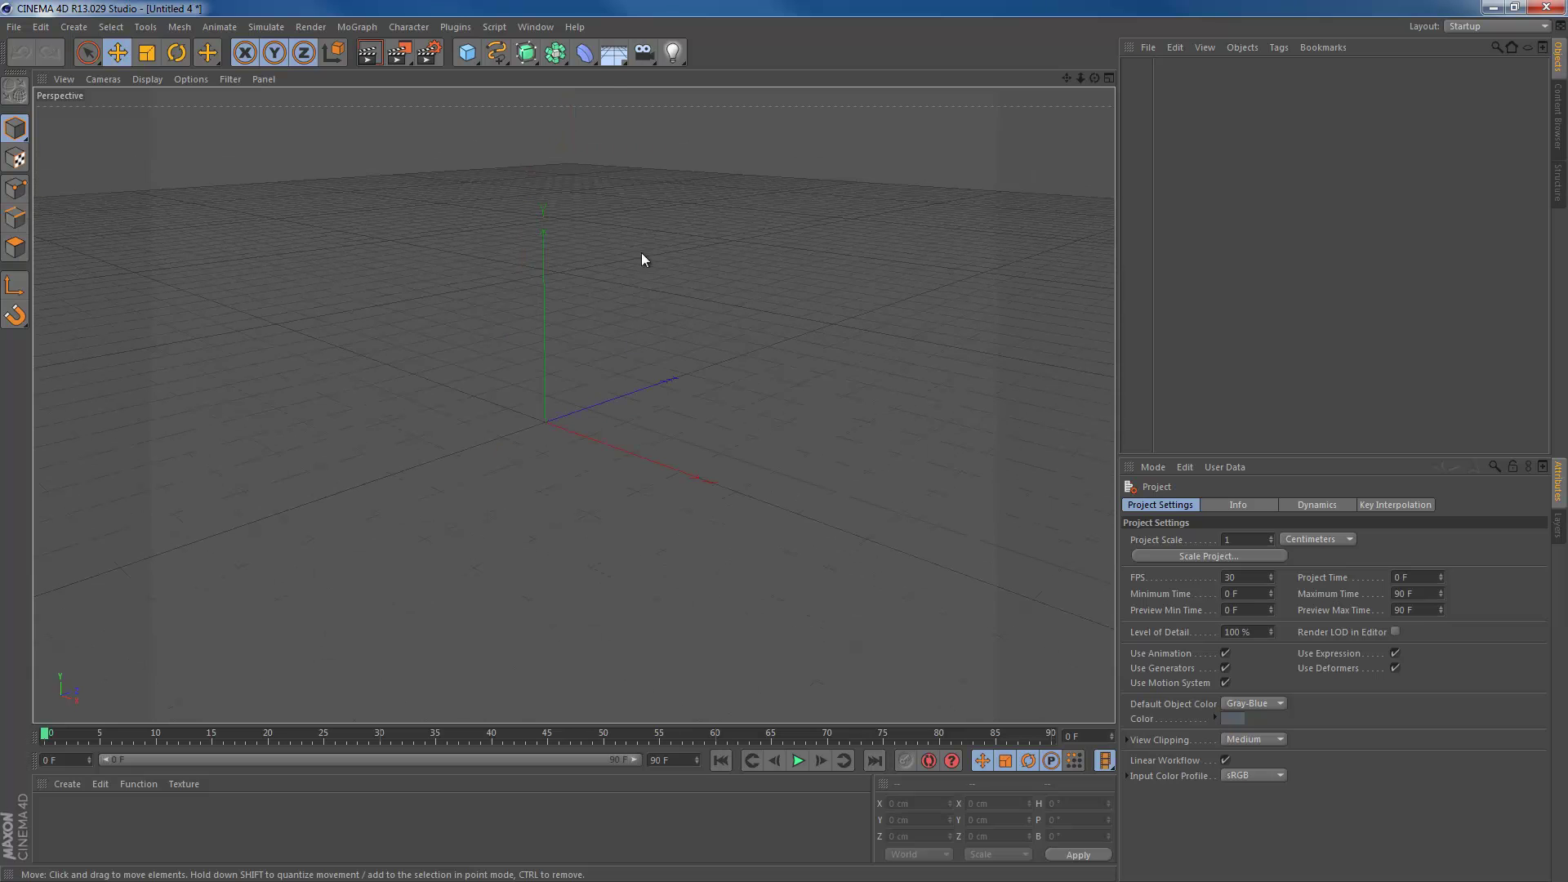
pyautogui.click(613, 55)
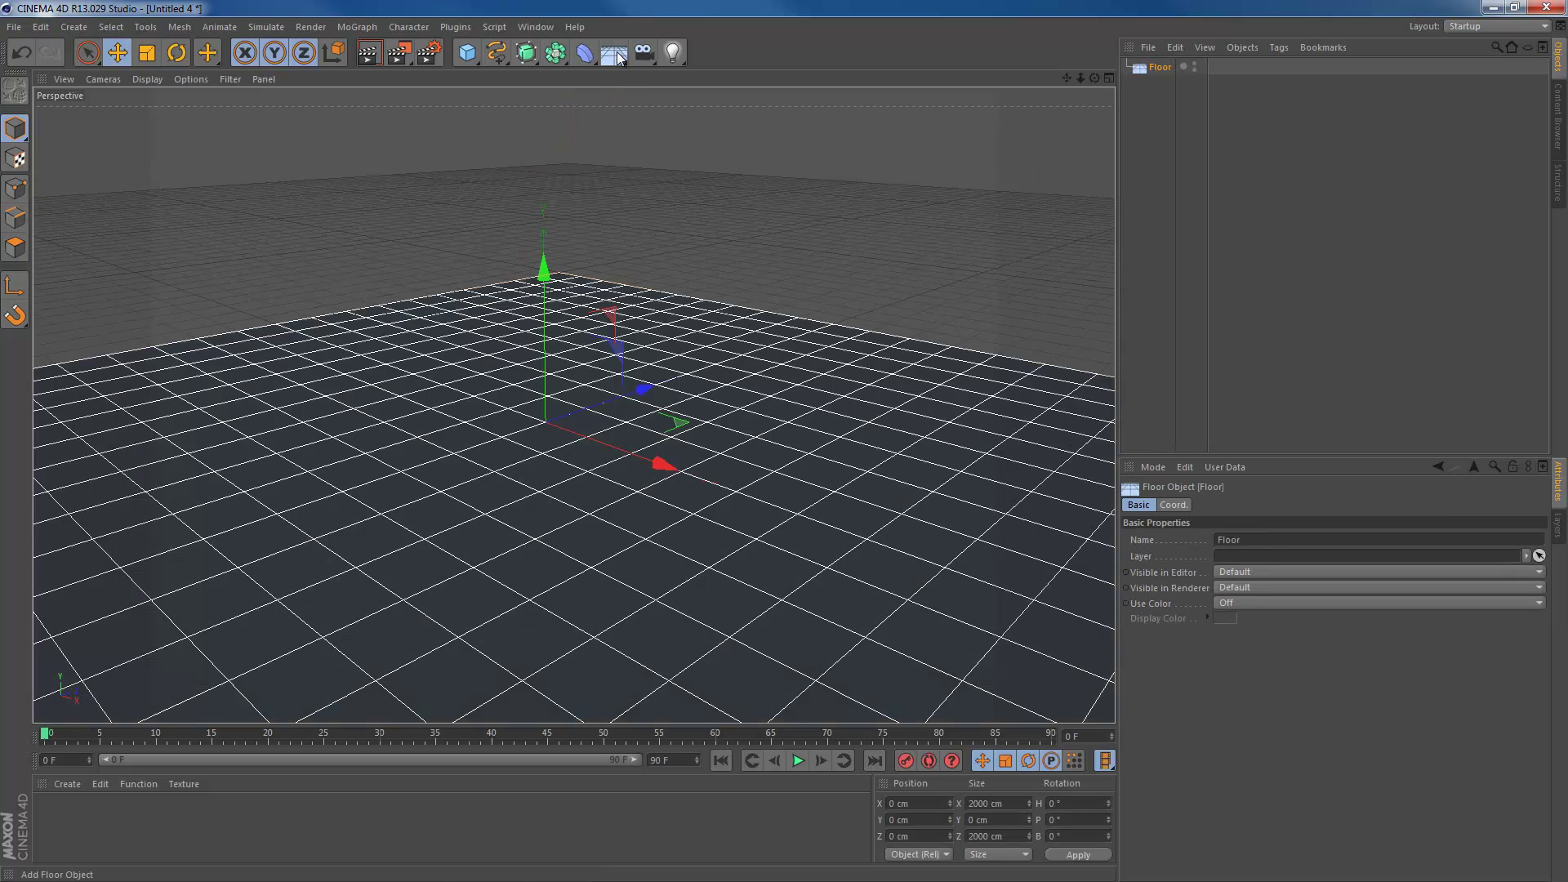
pyautogui.scroll(-4, 613, 613)
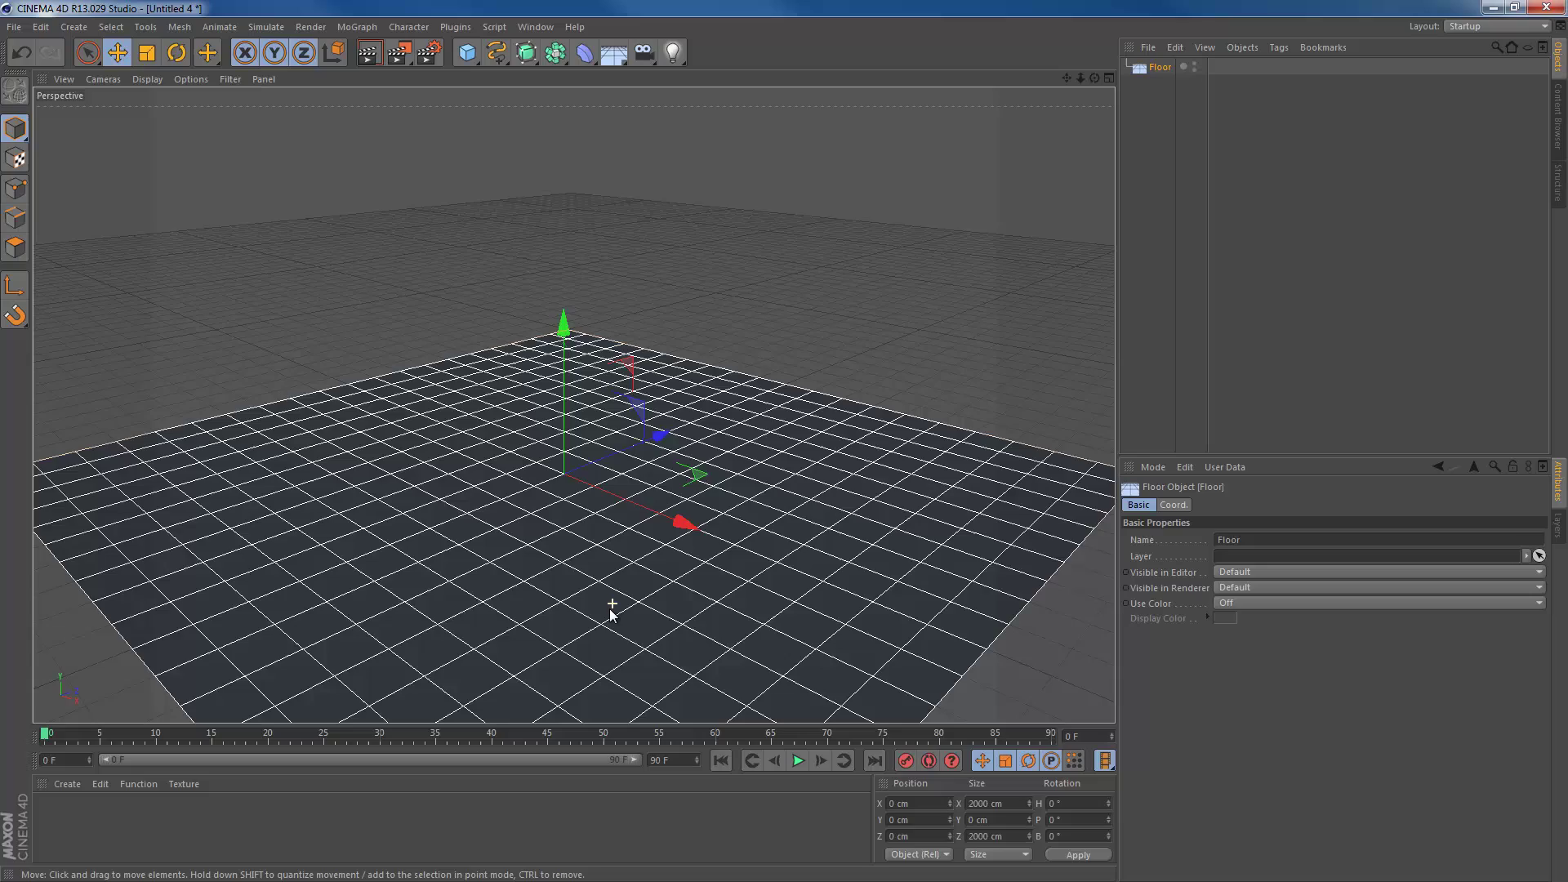
pyautogui.keyDown('alt'); pyautogui.moveTo(593, 581); pyautogui.dragTo(597, 460); pyautogui.keyUp('alt')
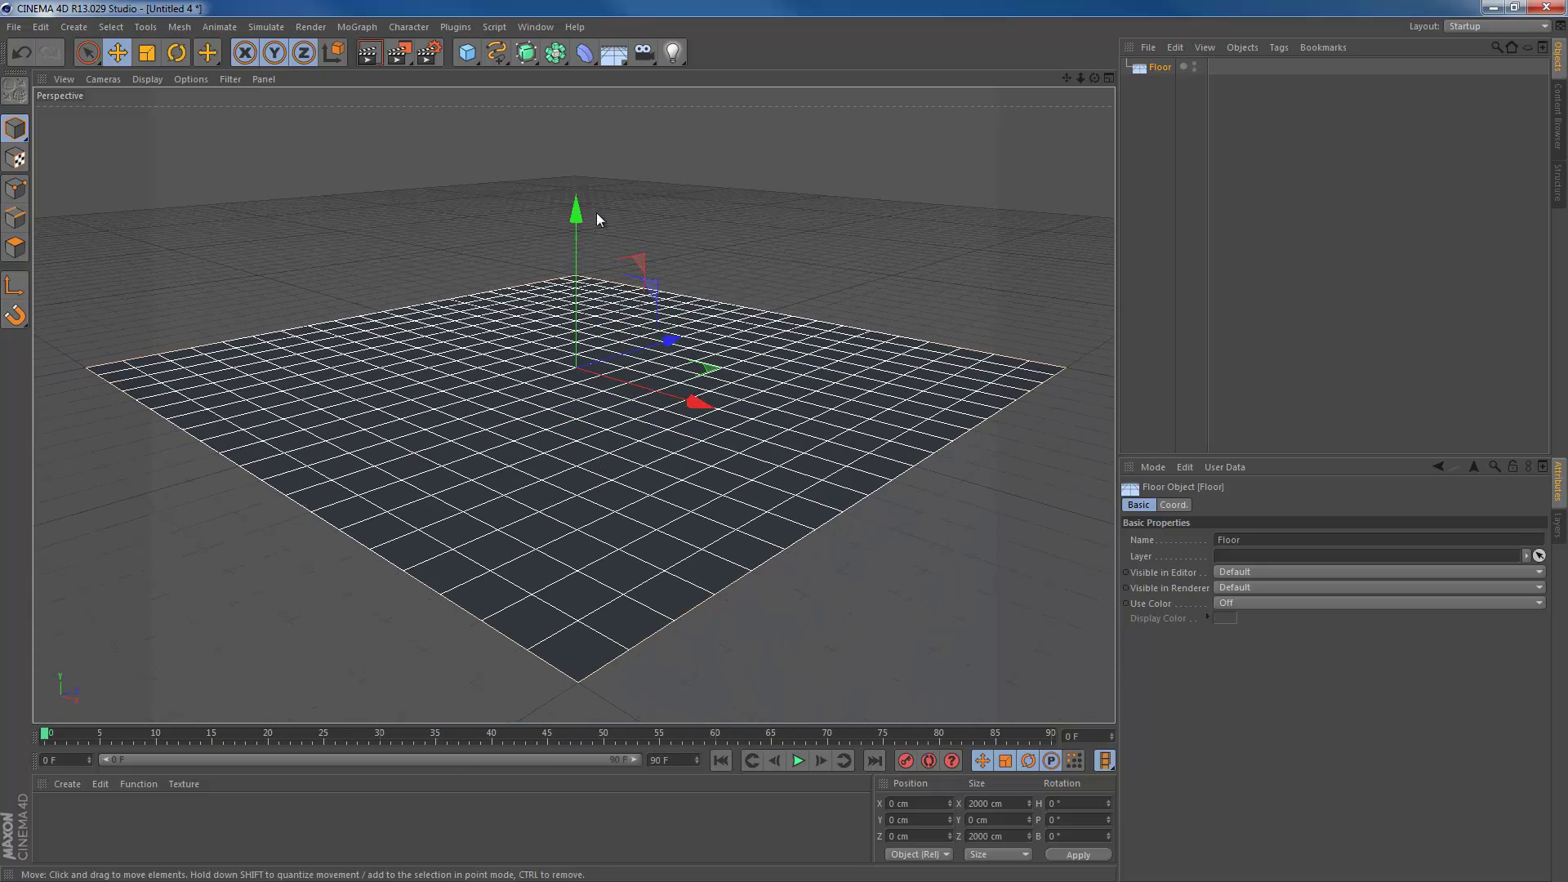
# - Maximise the Top view and pan to recentre the floor
pyautogui.middleClick(634, 351)
pyautogui.middleClick(701, 343)
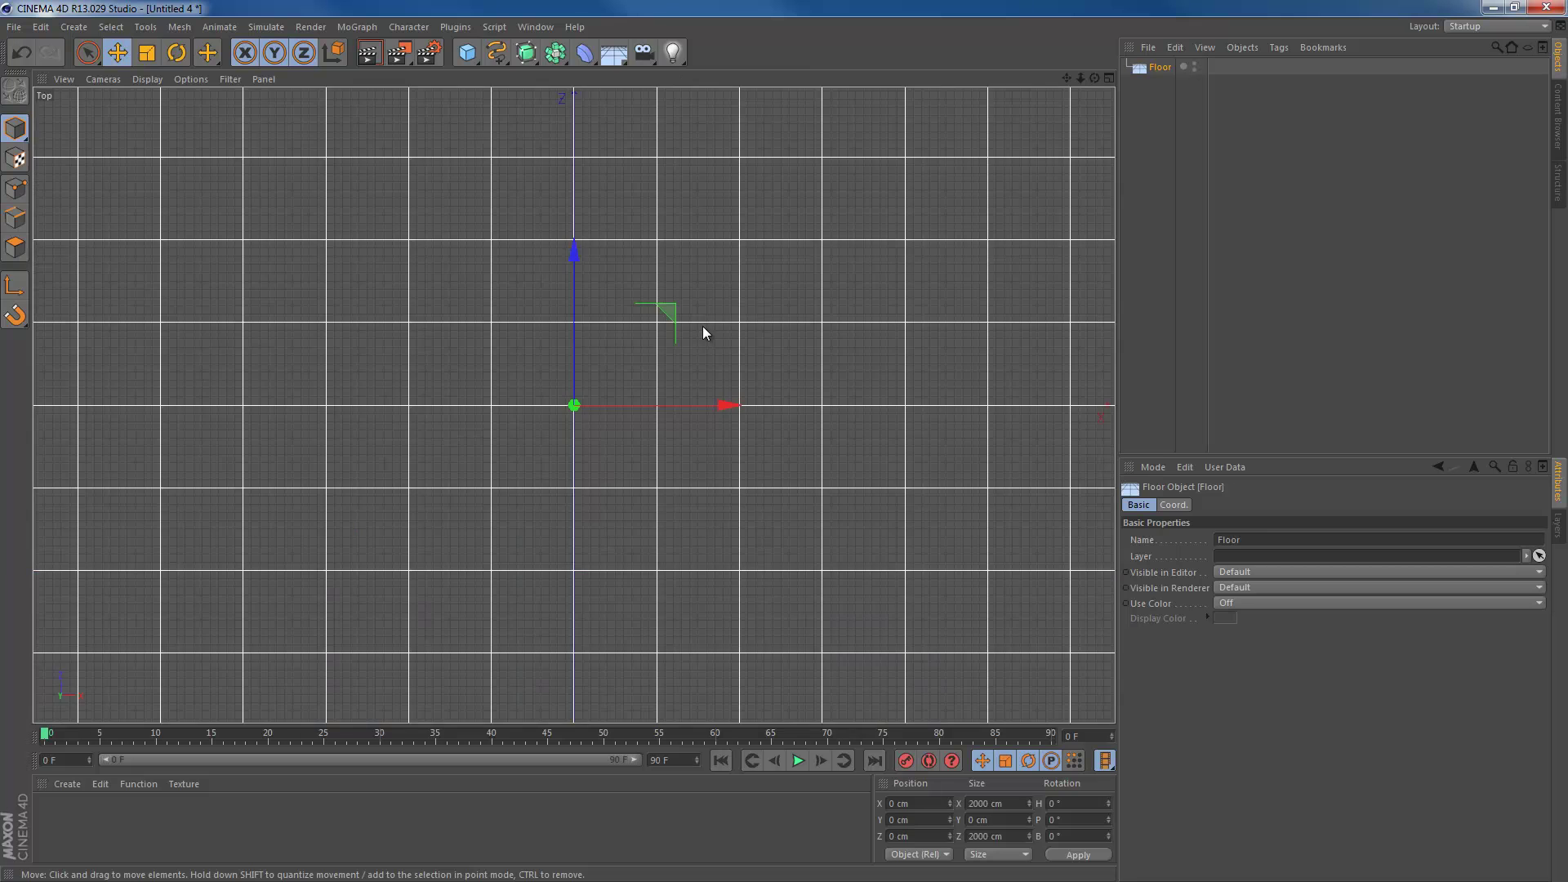
pyautogui.scroll(-5, 703, 329)
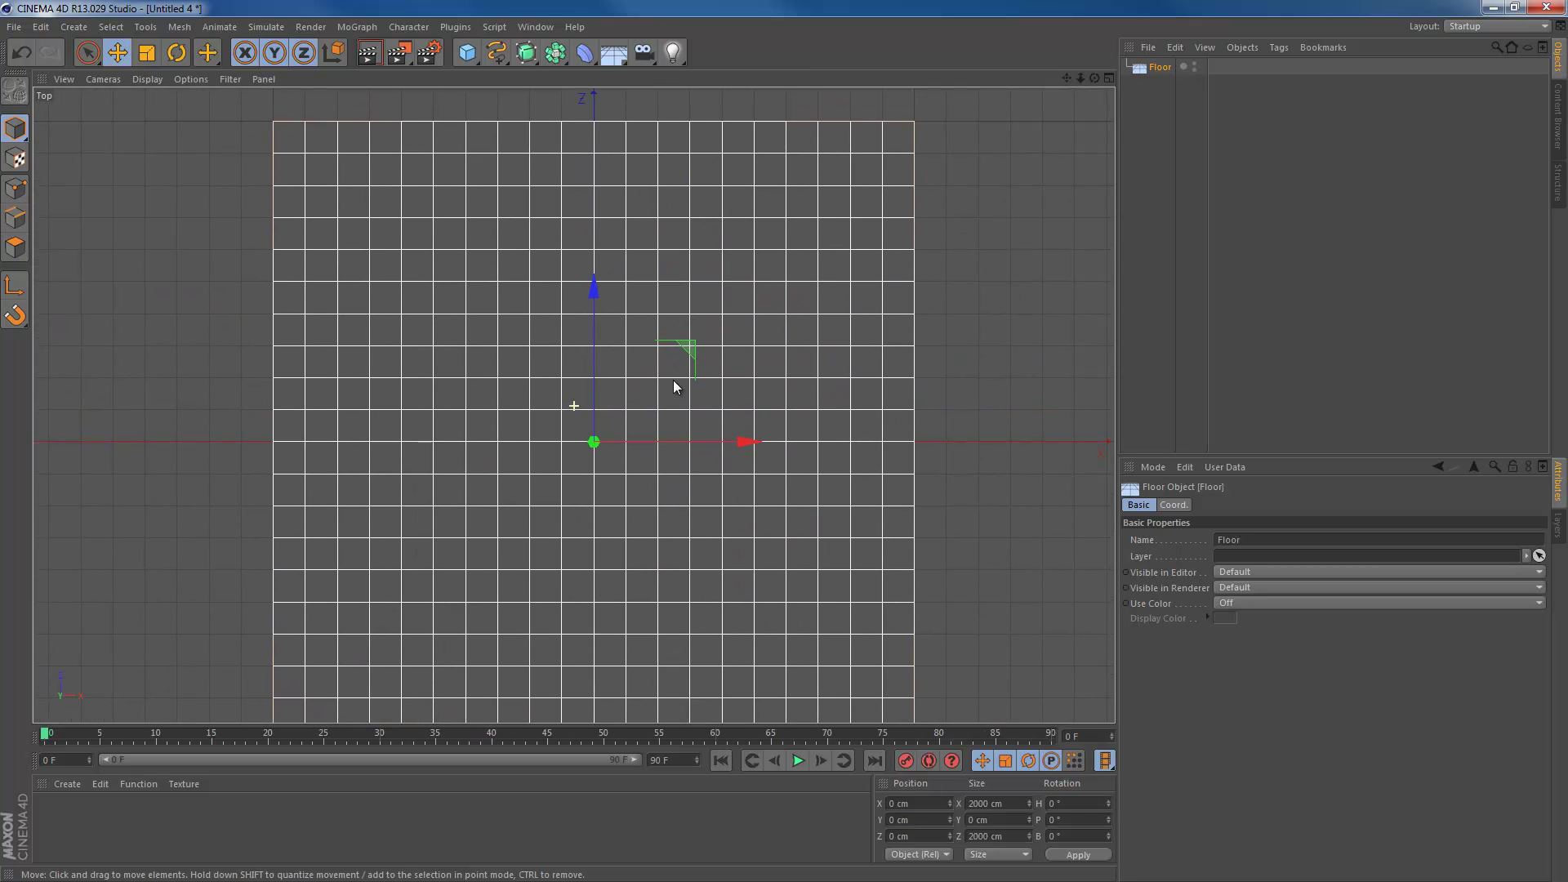
pyautogui.keyDown('alt'); pyautogui.moveTo(673, 379); pyautogui.dragTo(665, 344, button='middle'); pyautogui.keyUp('alt')
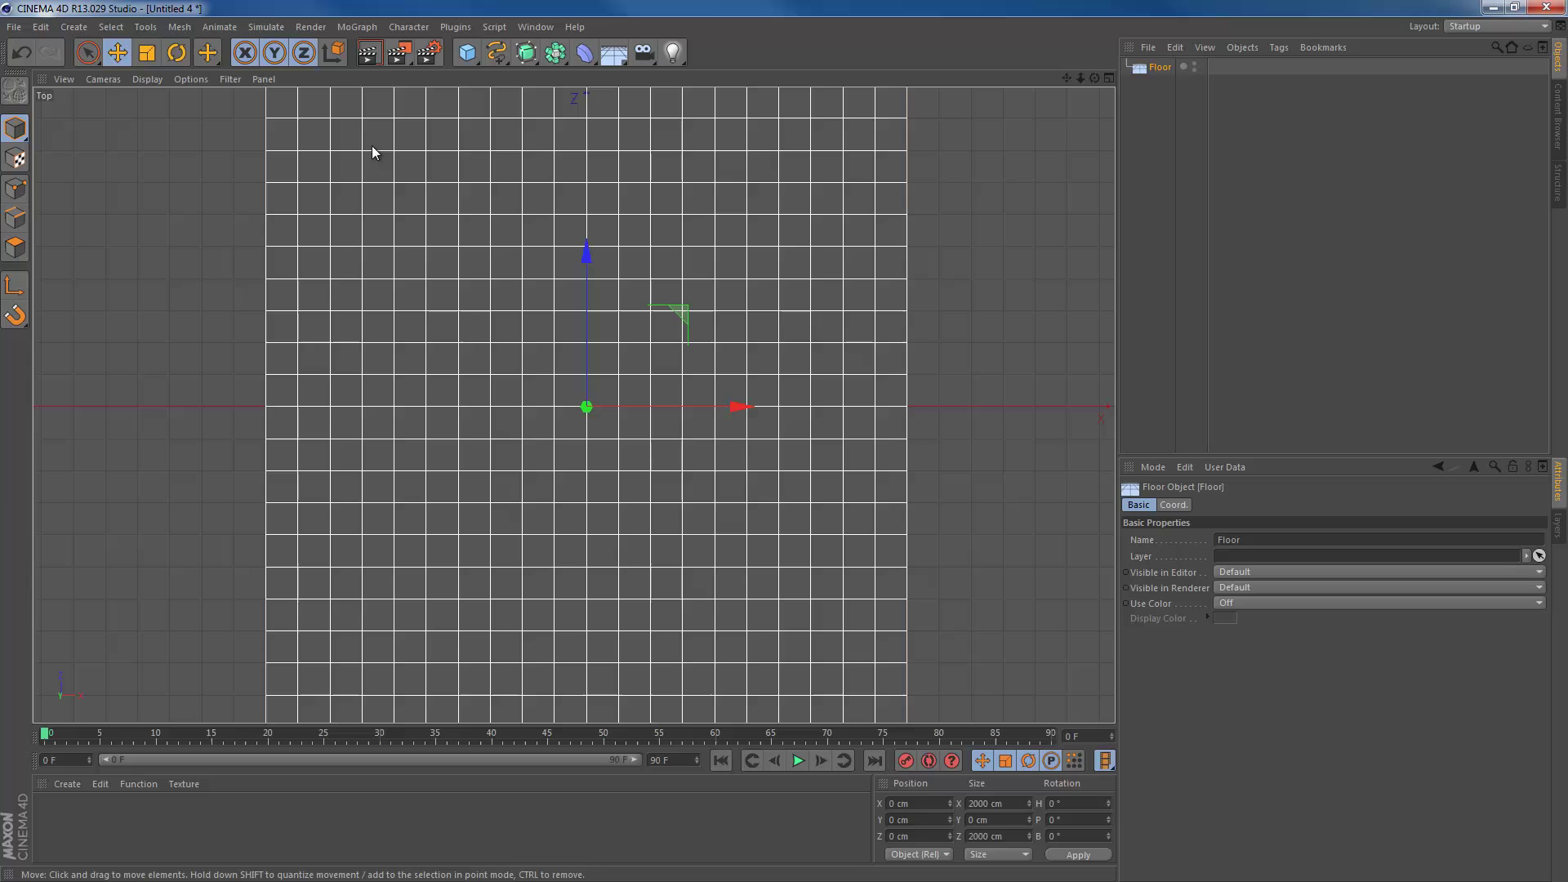
# - Draw the first five curved Bezier points of the path across the floor
pyautogui.click(496, 53)
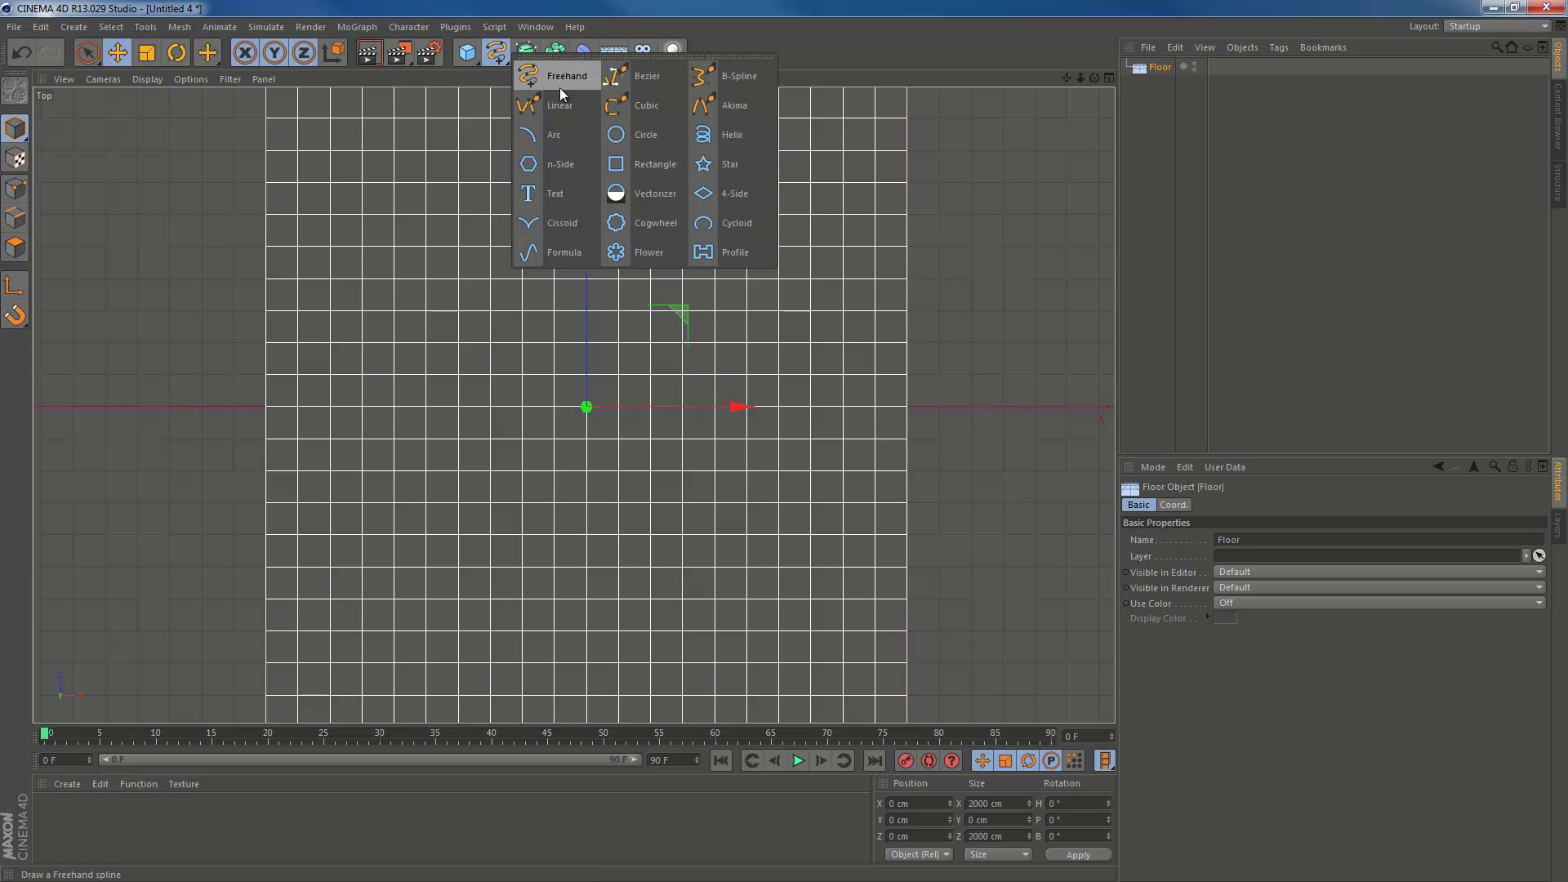
pyautogui.click(628, 76)
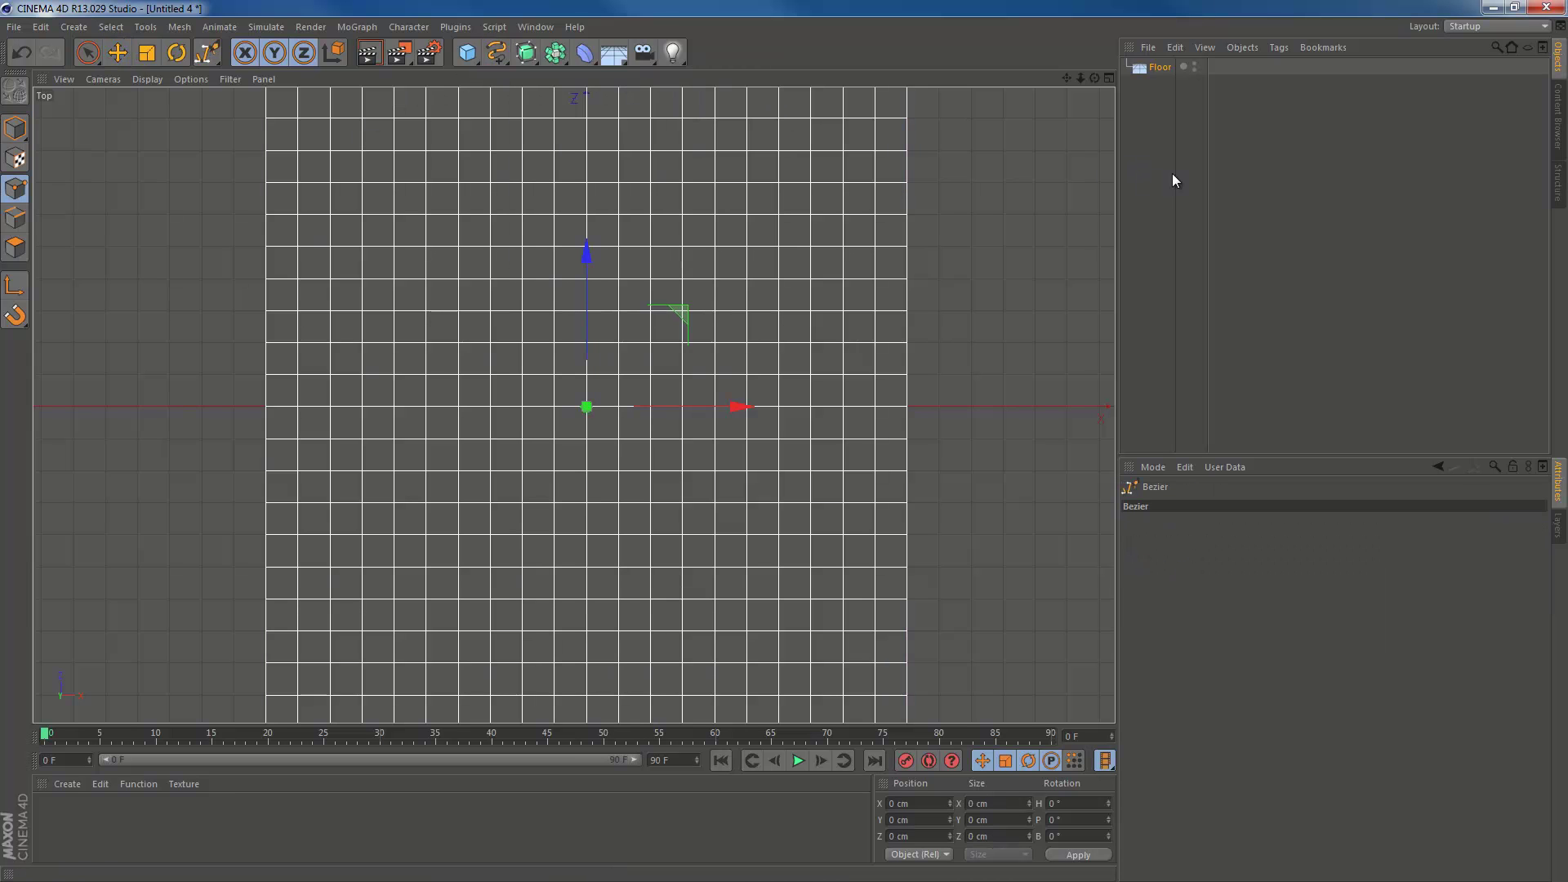
pyautogui.click(584, 233)
pyautogui.moveTo(489, 323); pyautogui.dragTo(474, 398)
pyautogui.moveTo(628, 603); pyautogui.dragTo(657, 604)
pyautogui.moveTo(830, 670); pyautogui.dragTo(850, 719)
pyautogui.moveTo(595, 550); pyautogui.dragTo(572, 338, button='middle')
pyautogui.click(504, 600)
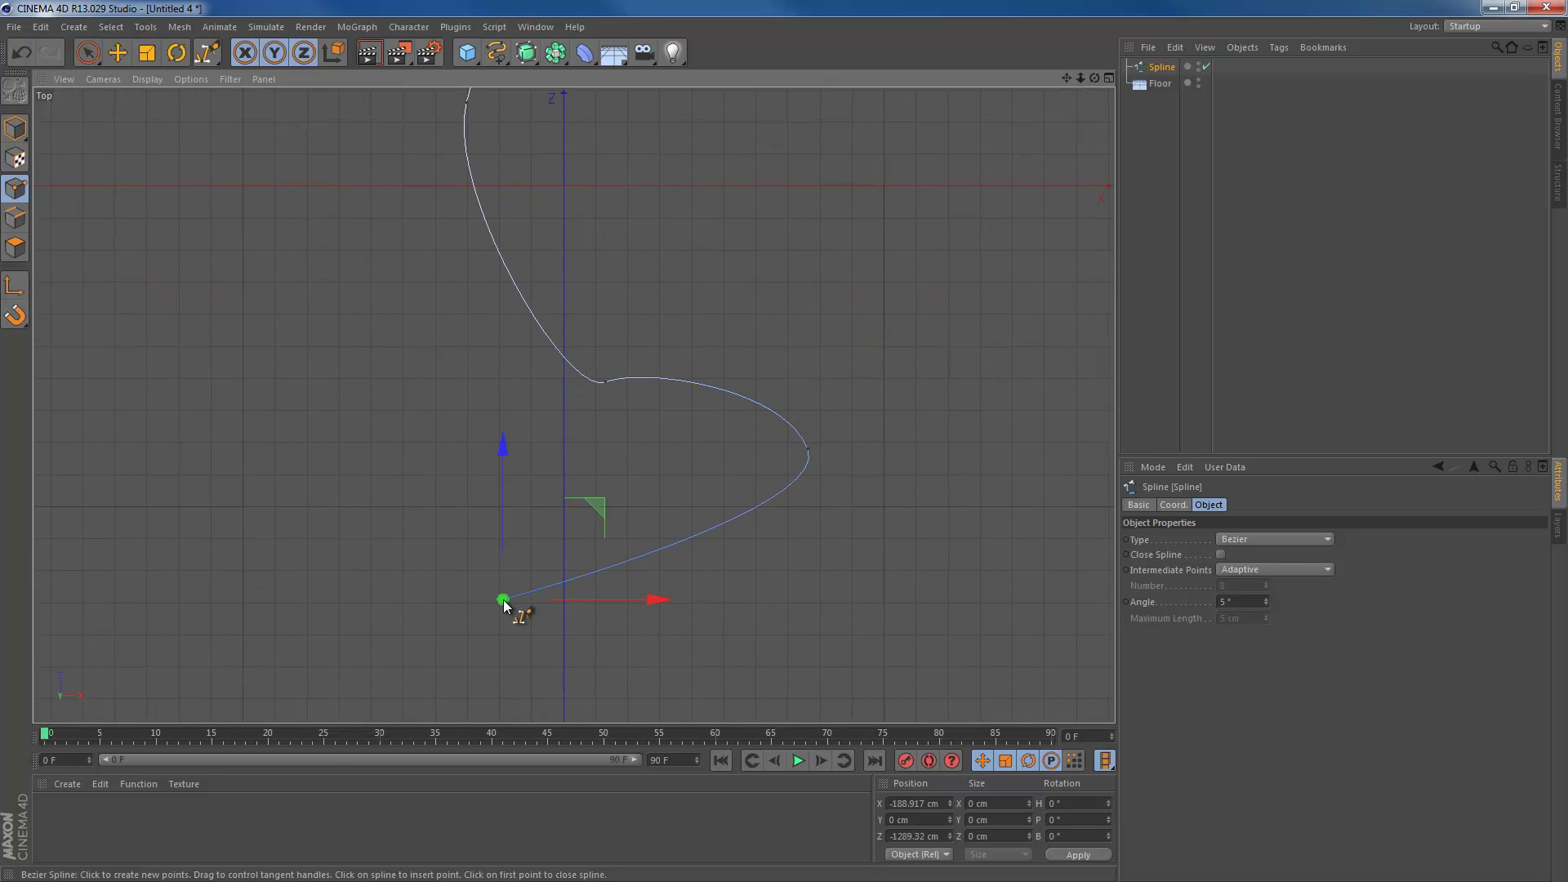
pyautogui.moveTo(503, 604); pyautogui.dragTo(435, 560)
# - Extend the Bezier path with further curved points up to its final point
pyautogui.moveTo(236, 246); pyautogui.dragTo(264, 147)
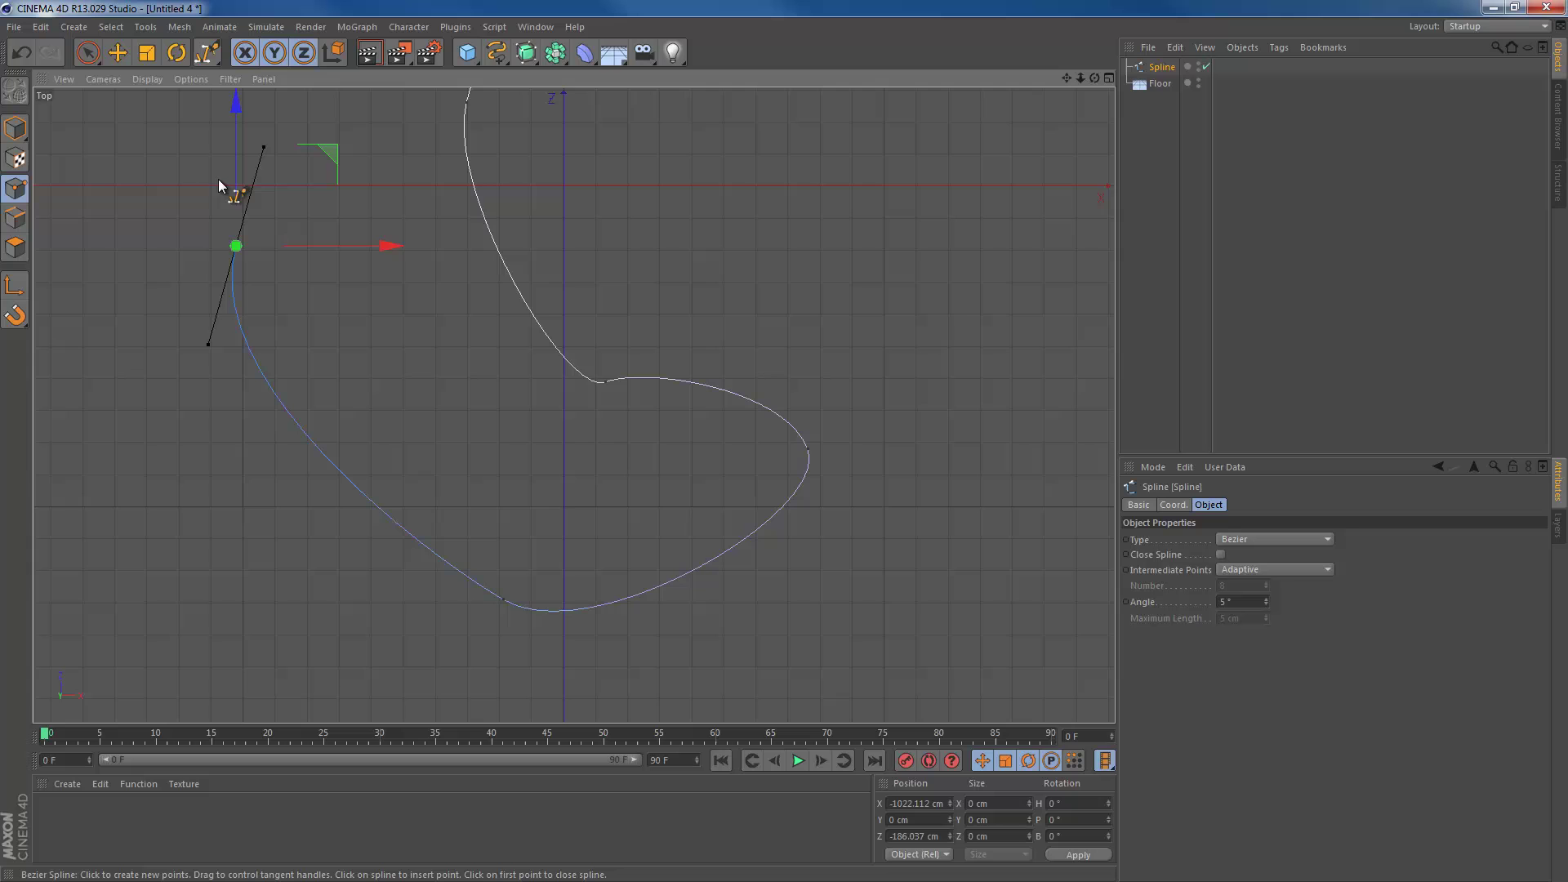
pyautogui.keyDown('alt'); pyautogui.moveTo(216, 173); pyautogui.dragTo(357, 420, button='middle'); pyautogui.keyUp('alt')
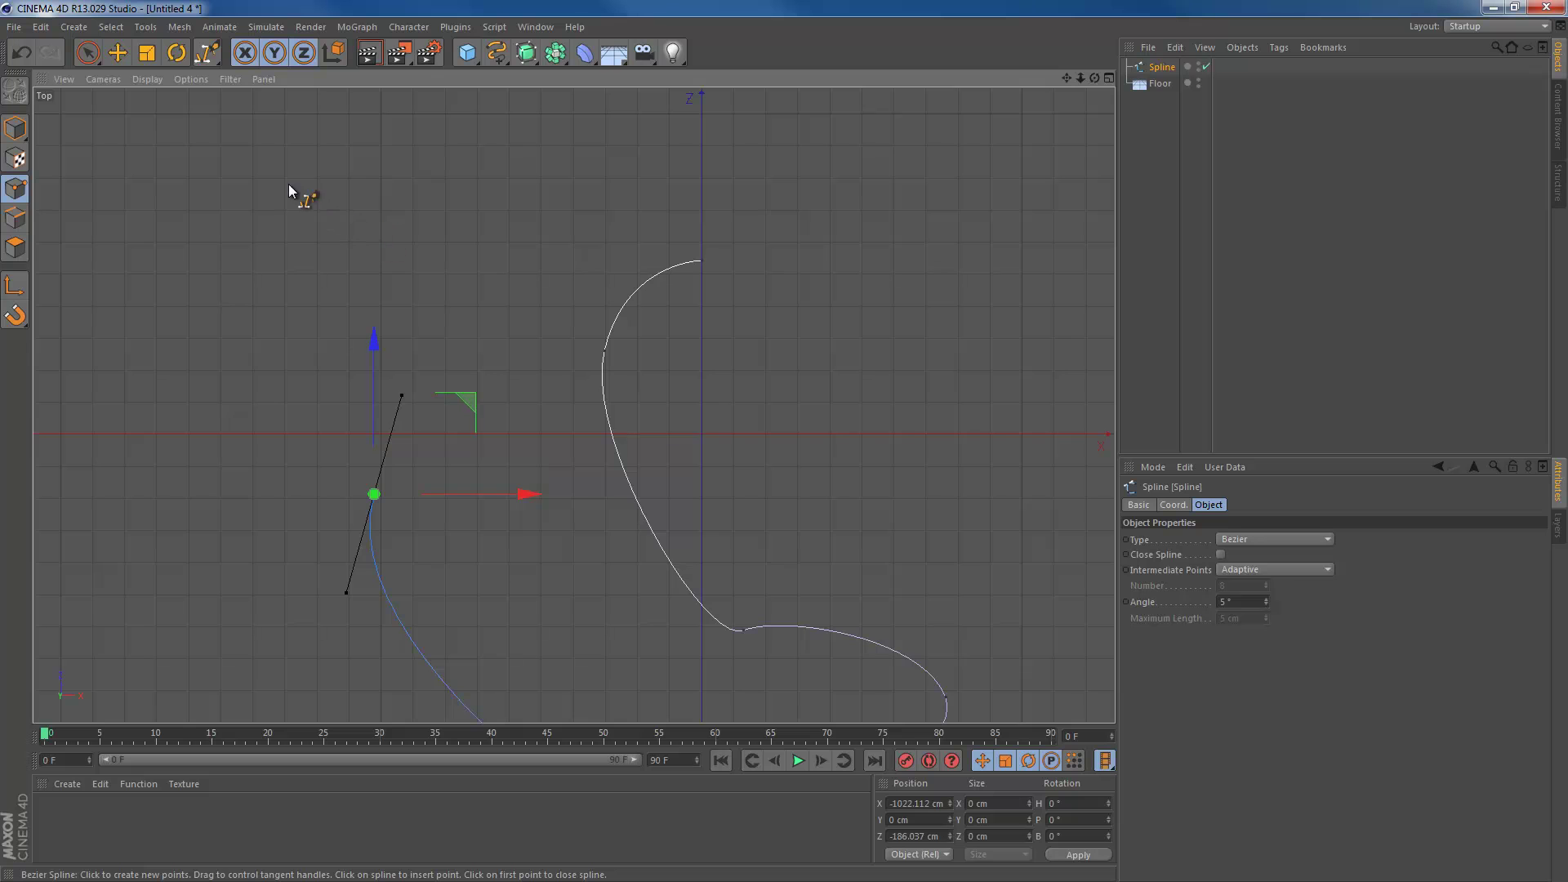
pyautogui.moveTo(247, 176); pyautogui.dragTo(160, 161)
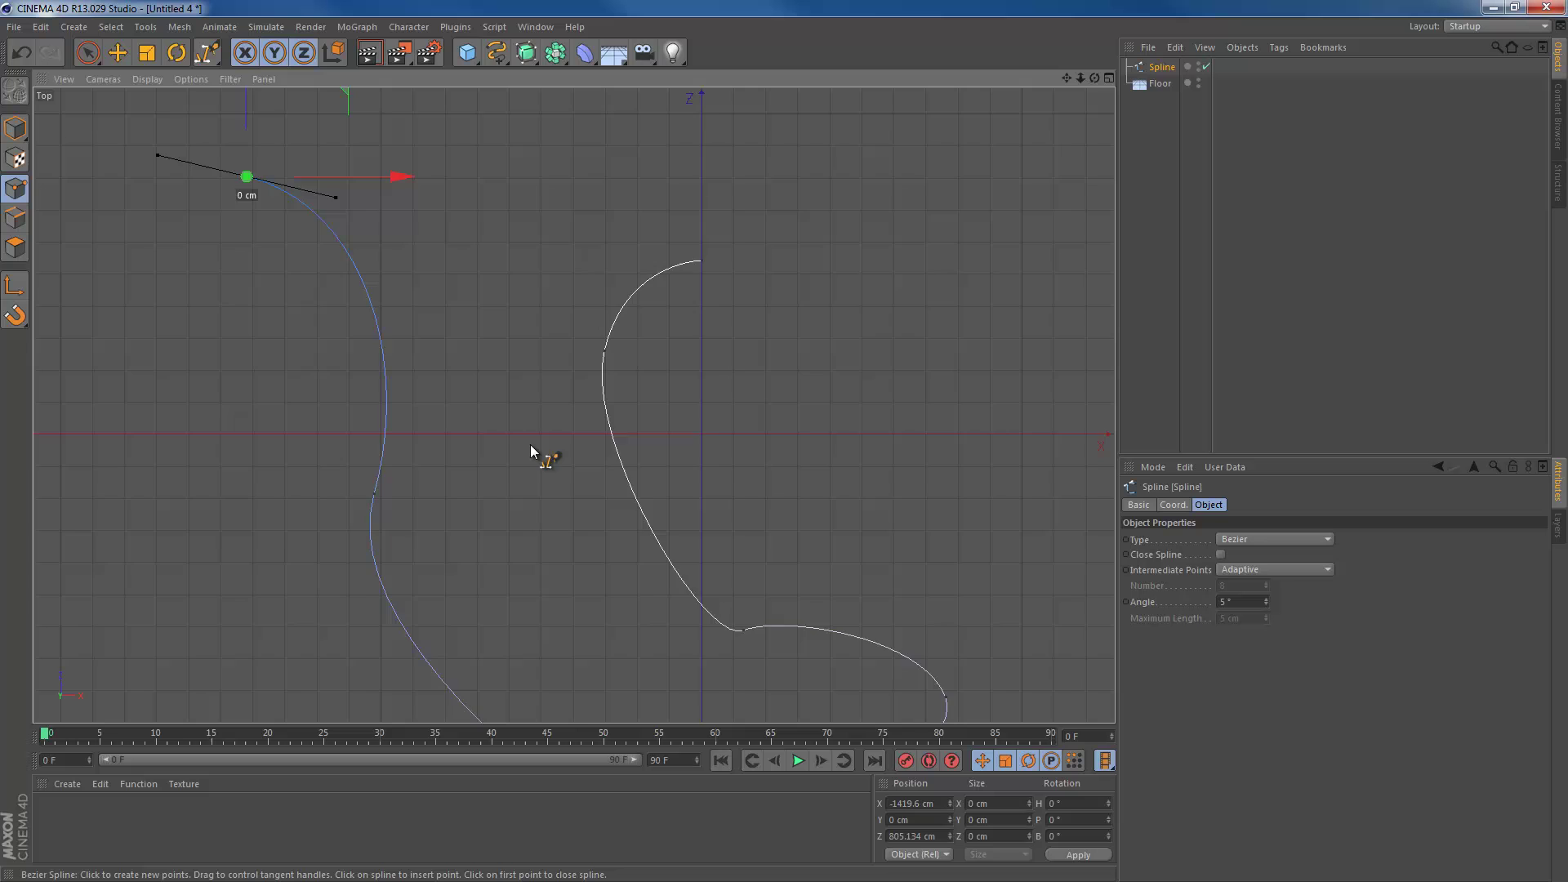
pyautogui.scroll(-5, 576, 498)
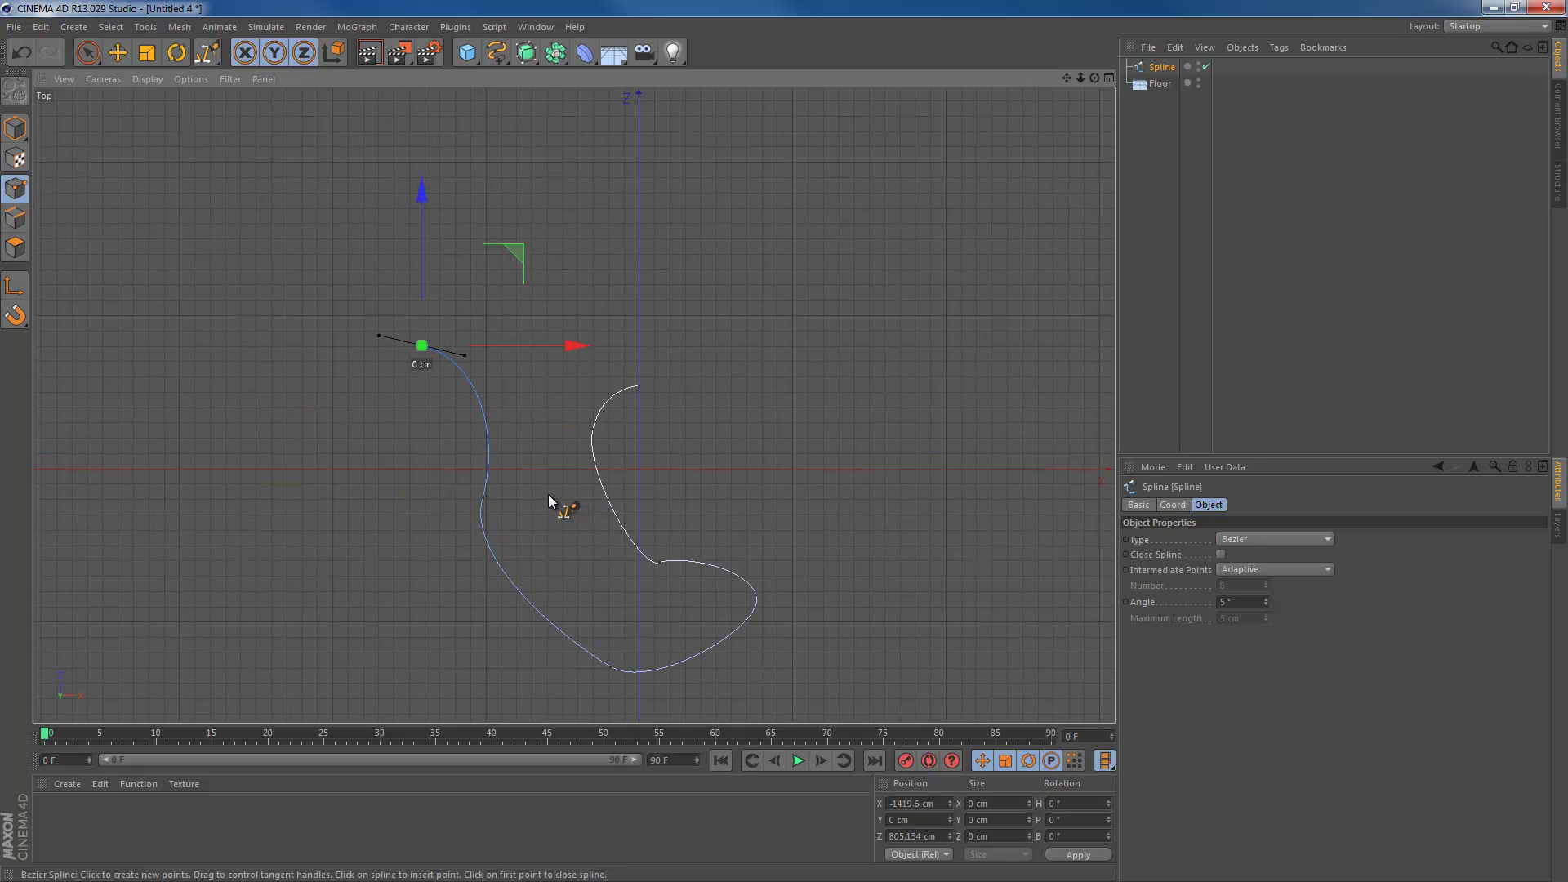
pyautogui.moveTo(464, 230); pyautogui.dragTo(483, 212)
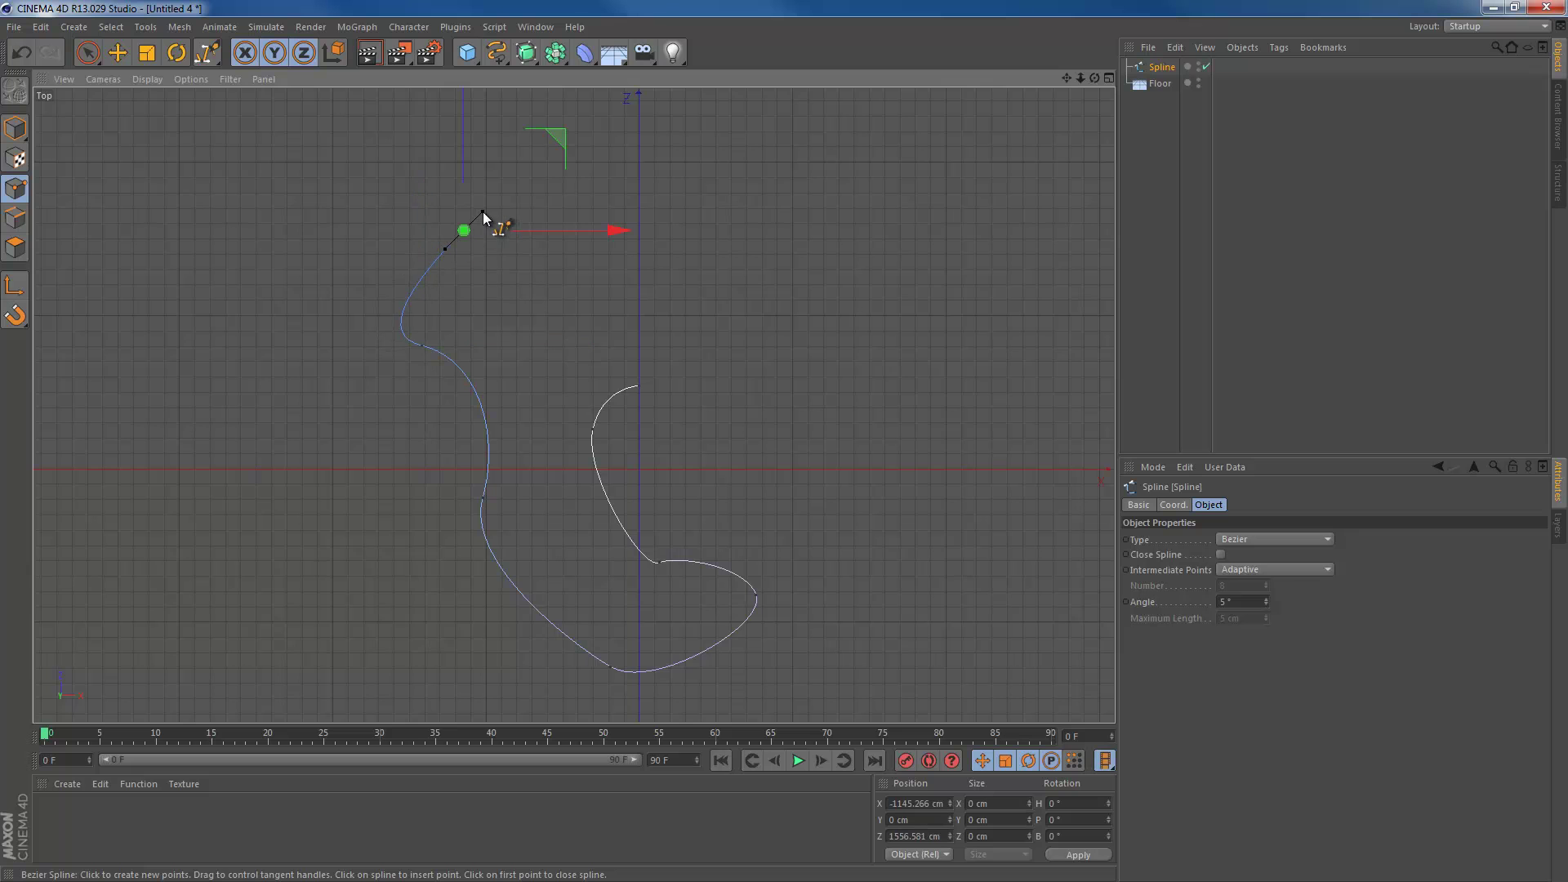
pyautogui.moveTo(657, 175); pyautogui.dragTo(704, 197)
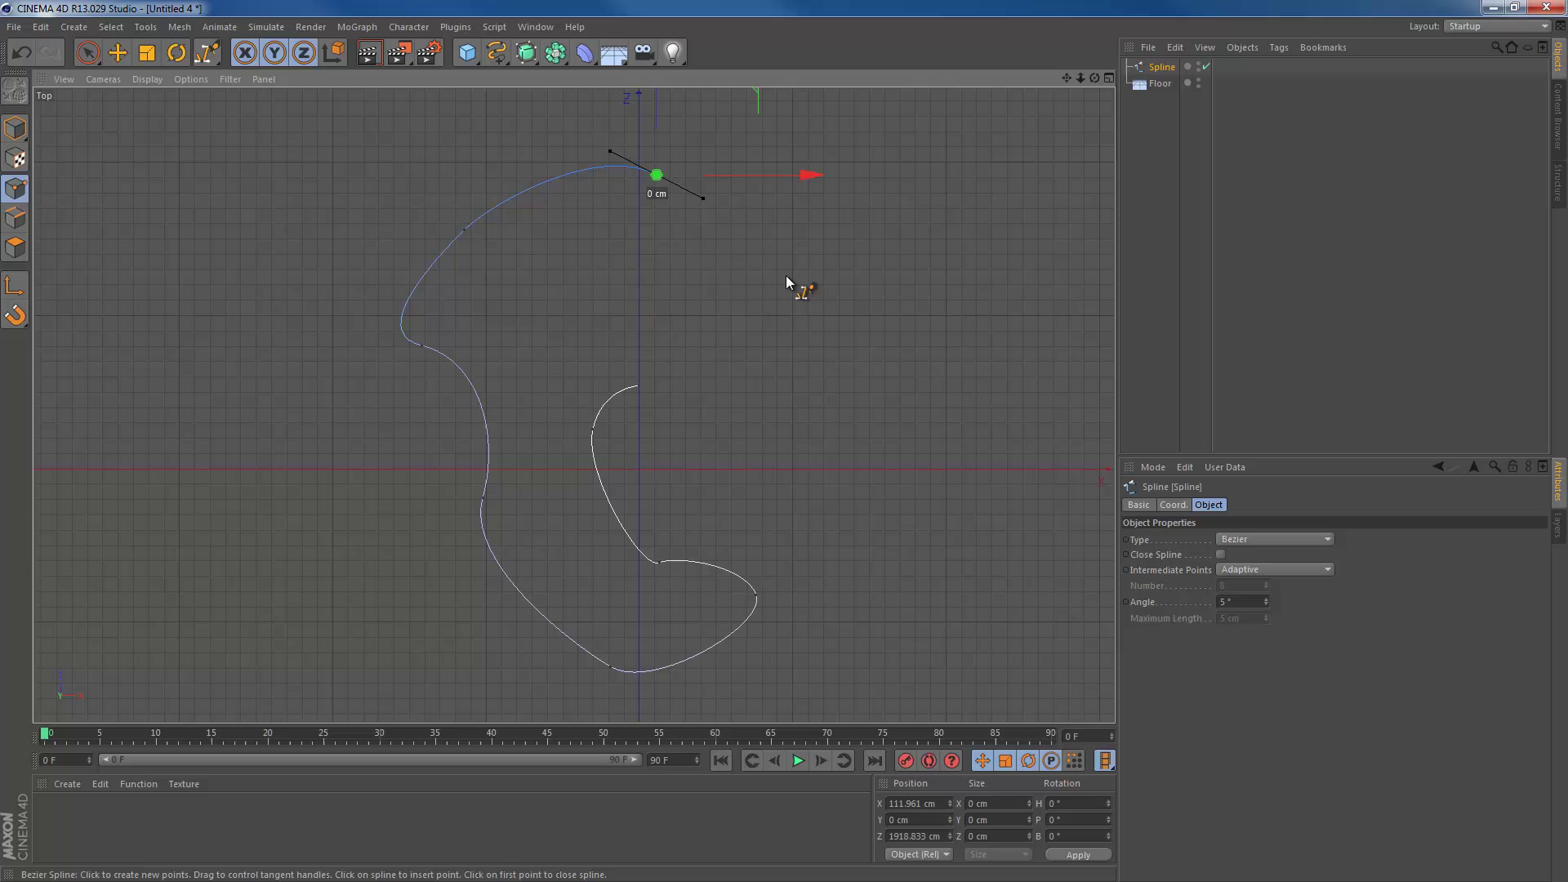
pyautogui.moveTo(786, 276); pyautogui.dragTo(790, 294)
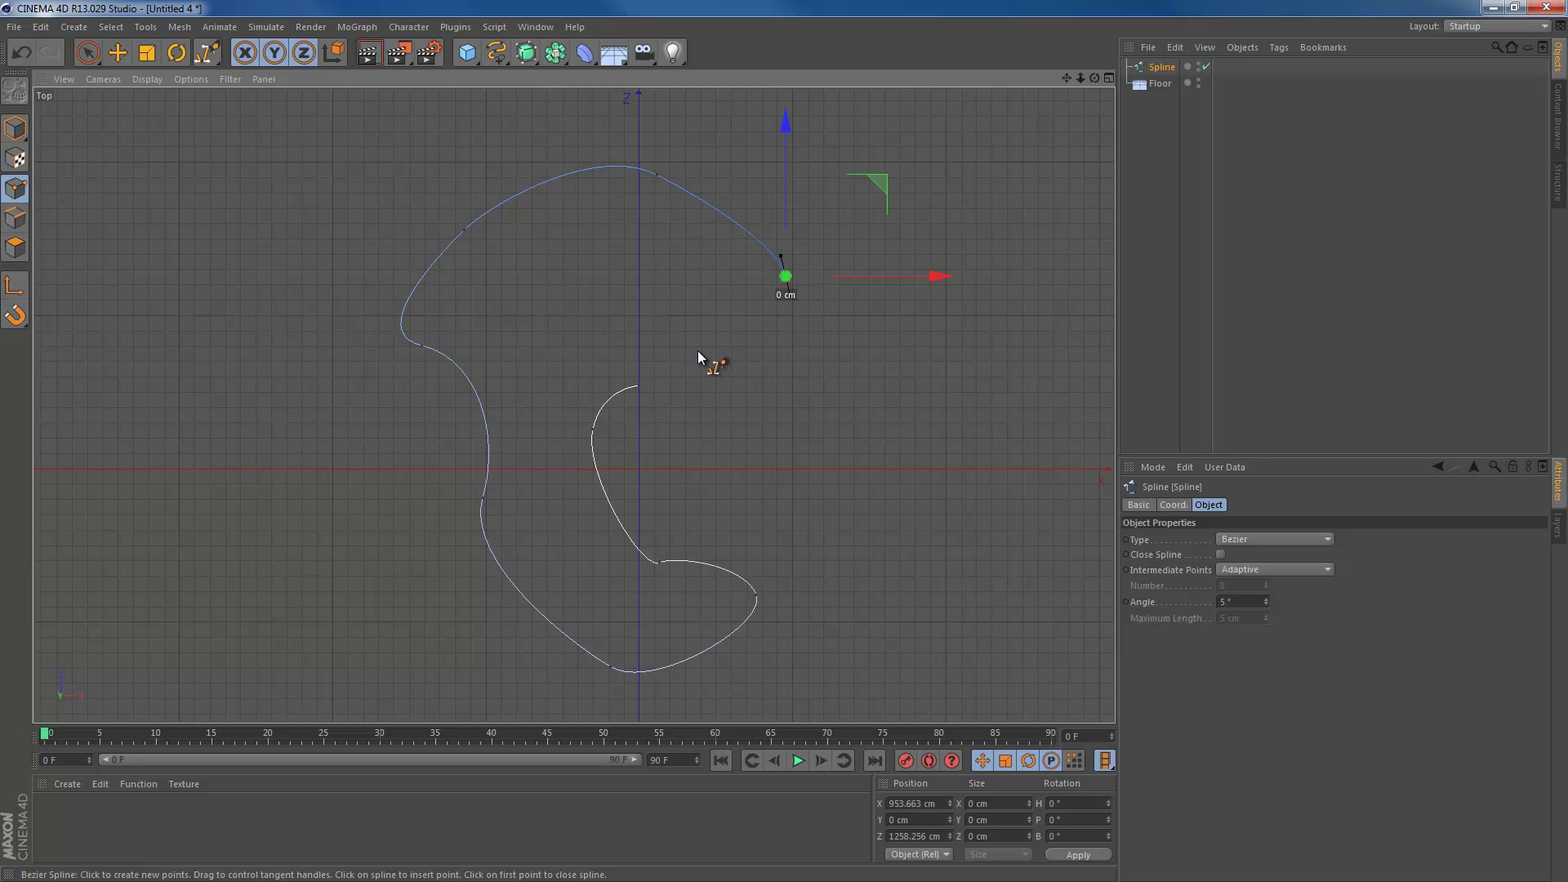
# - Return to the maximised Perspective view, zoom in, and deselect the spline
pyautogui.middleClick(635, 393)
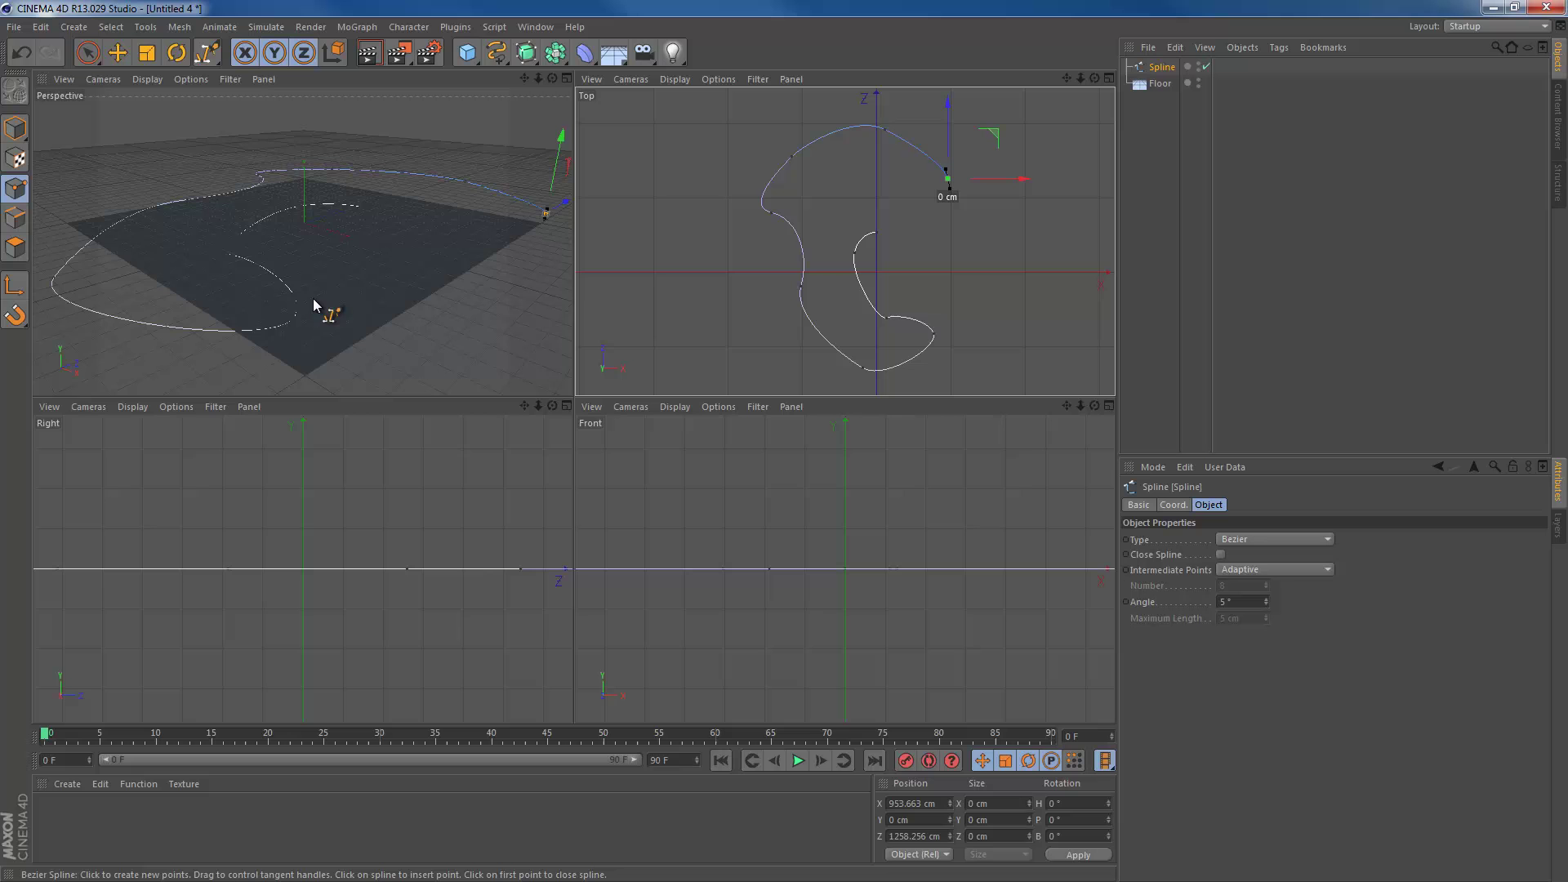
pyautogui.middleClick(406, 337)
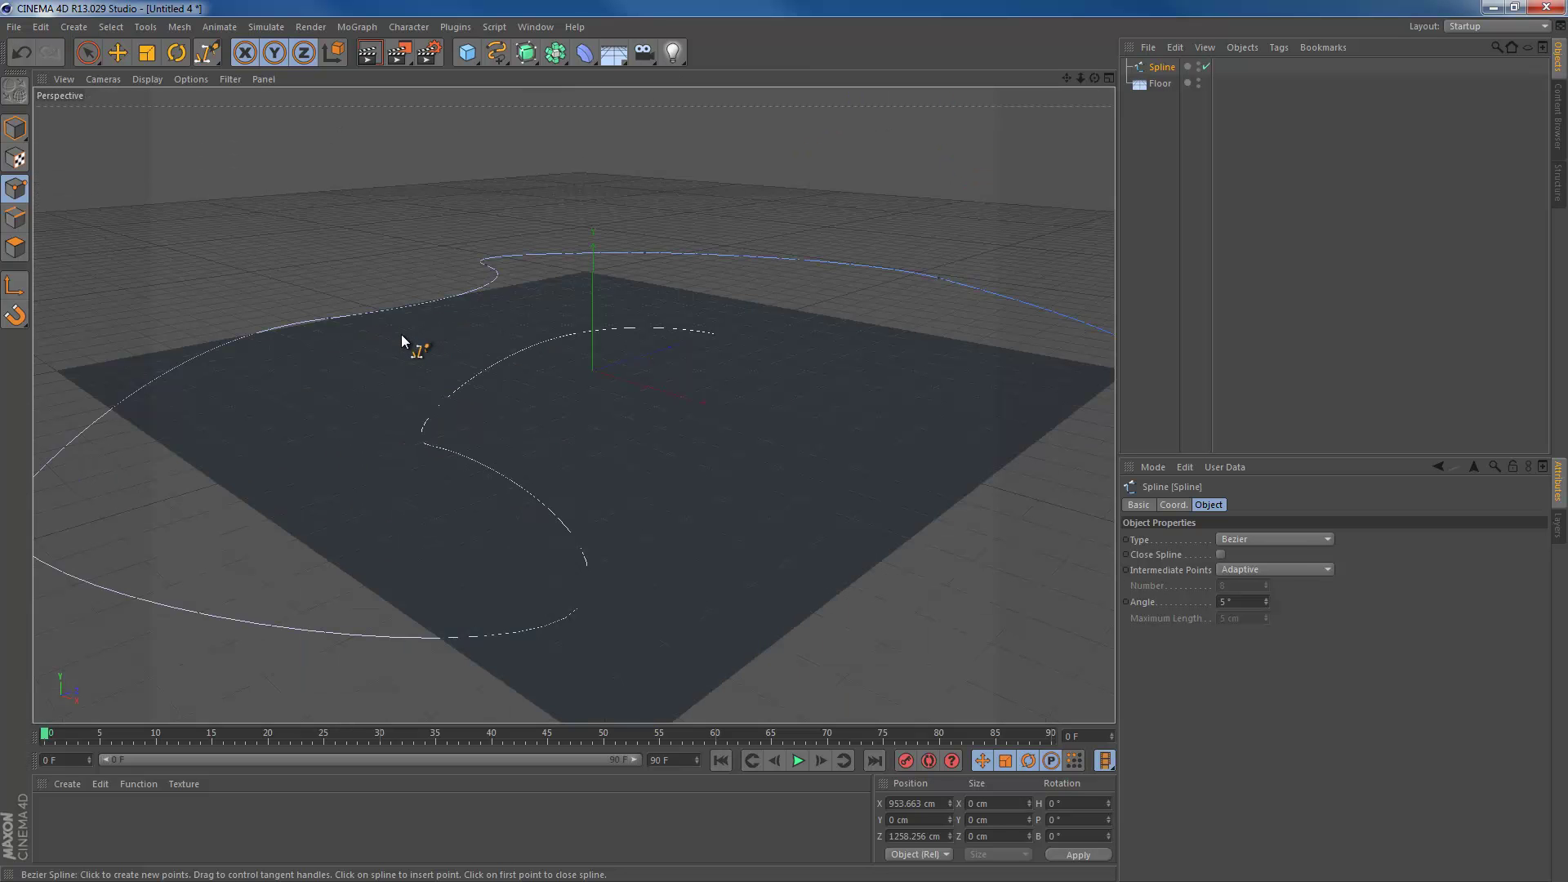
pyautogui.scroll(2, 434, 359)
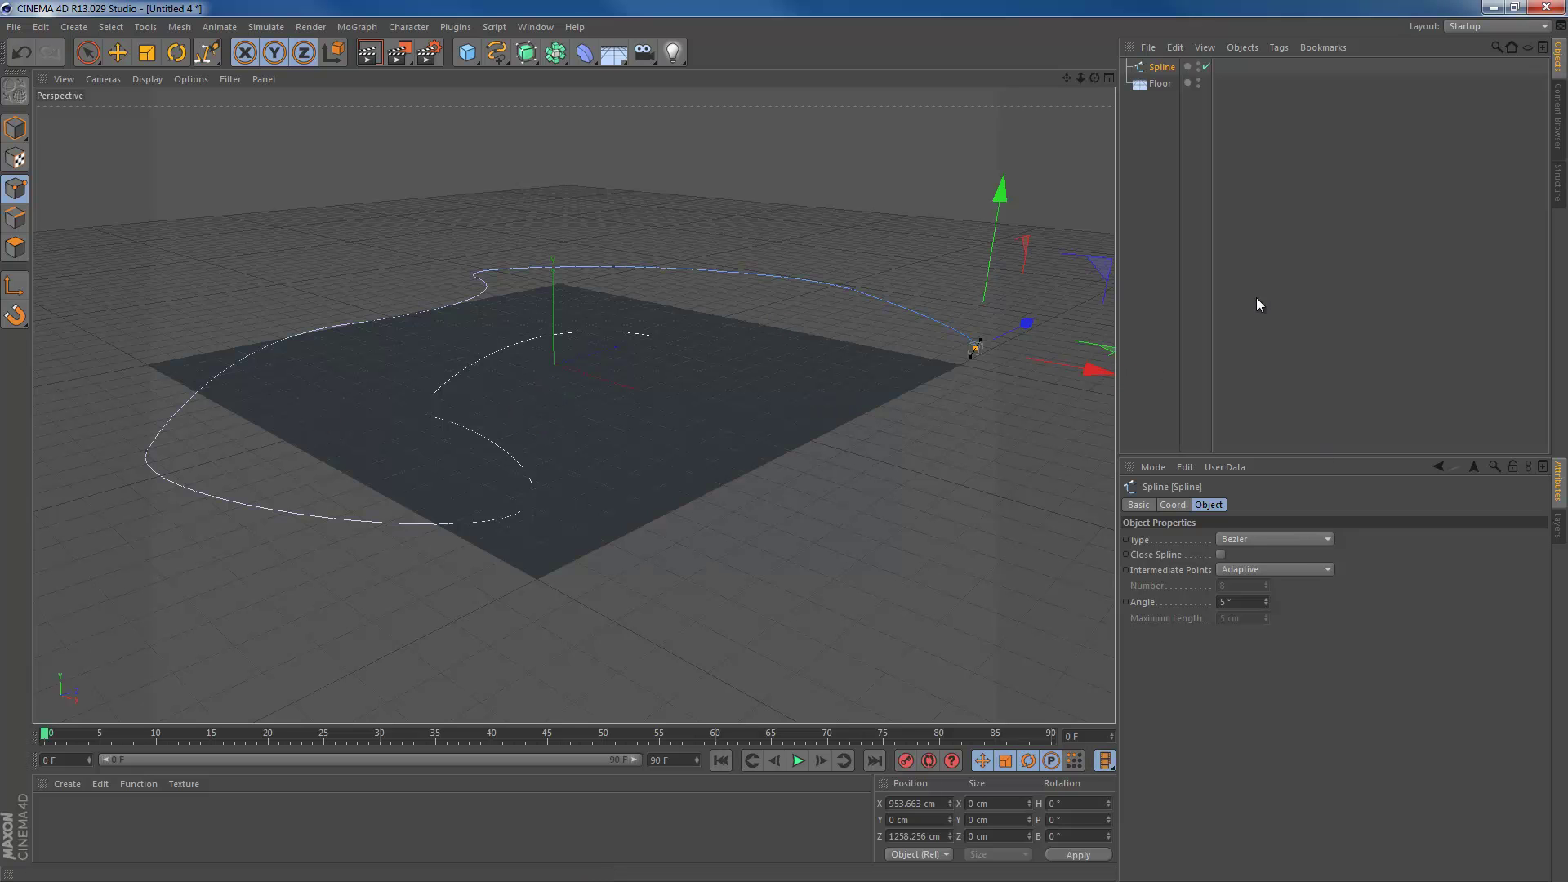
pyautogui.click(1203, 282)
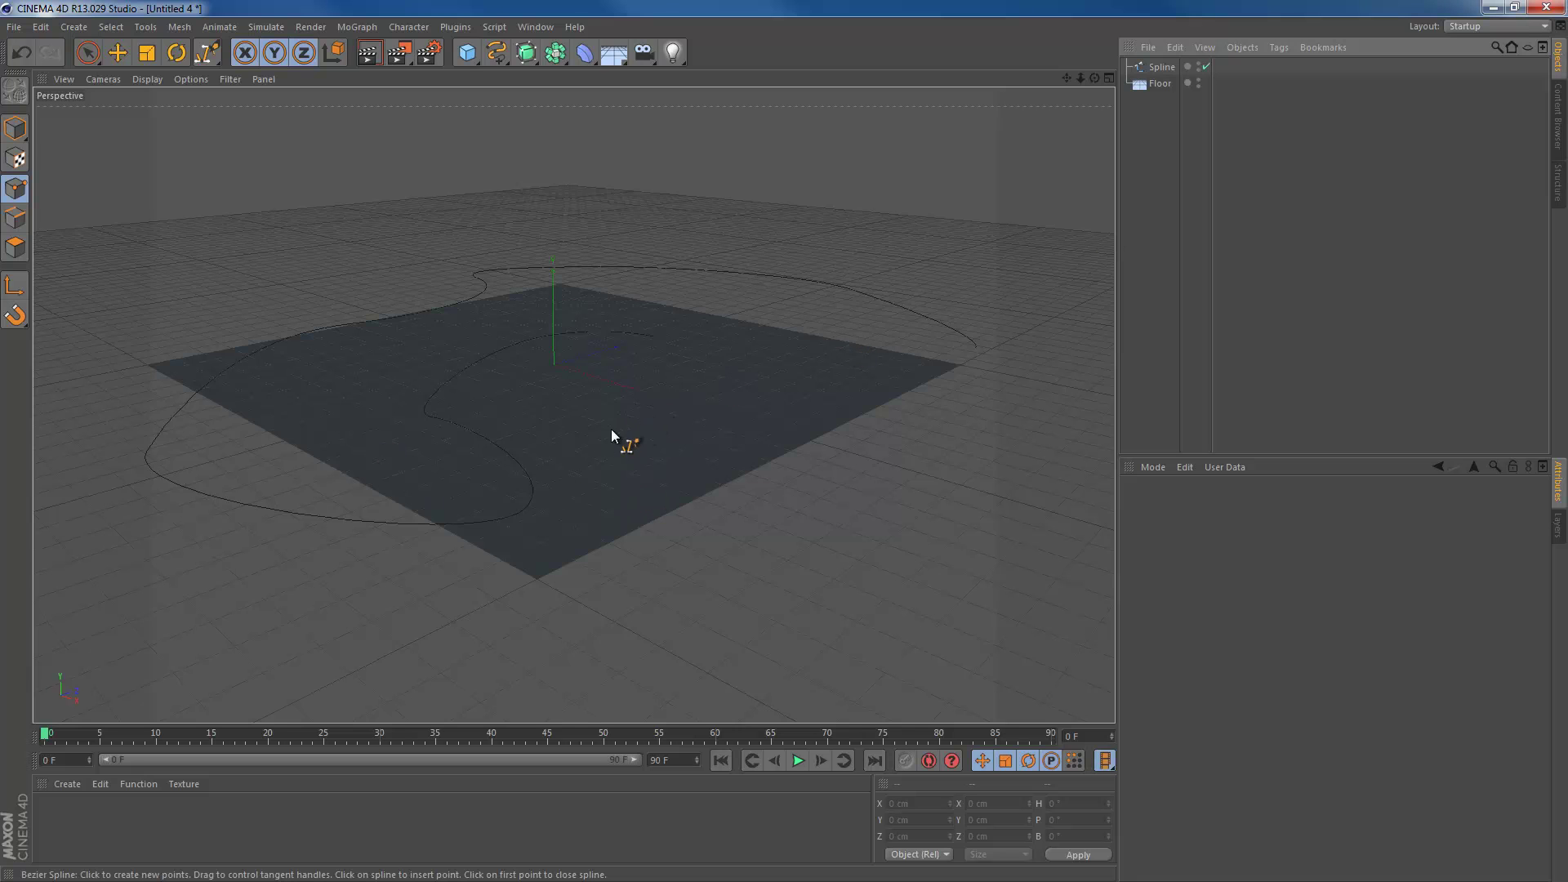
# - Add a cube, undo stray edits, and scale it to about 75% as a thin domino
pyautogui.click(469, 53)
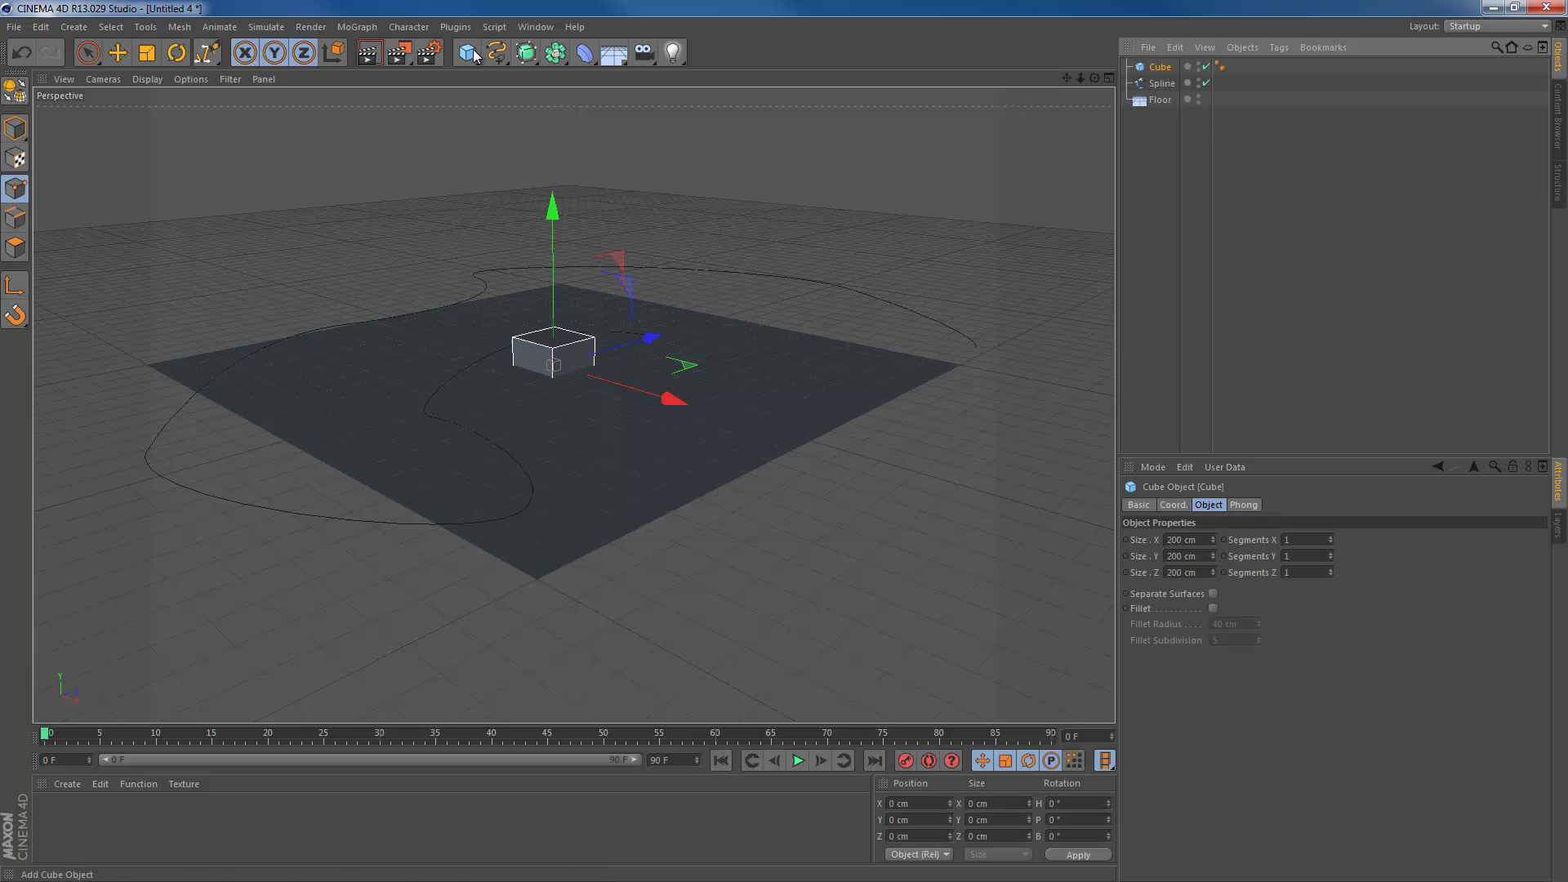
pyautogui.click(548, 290)
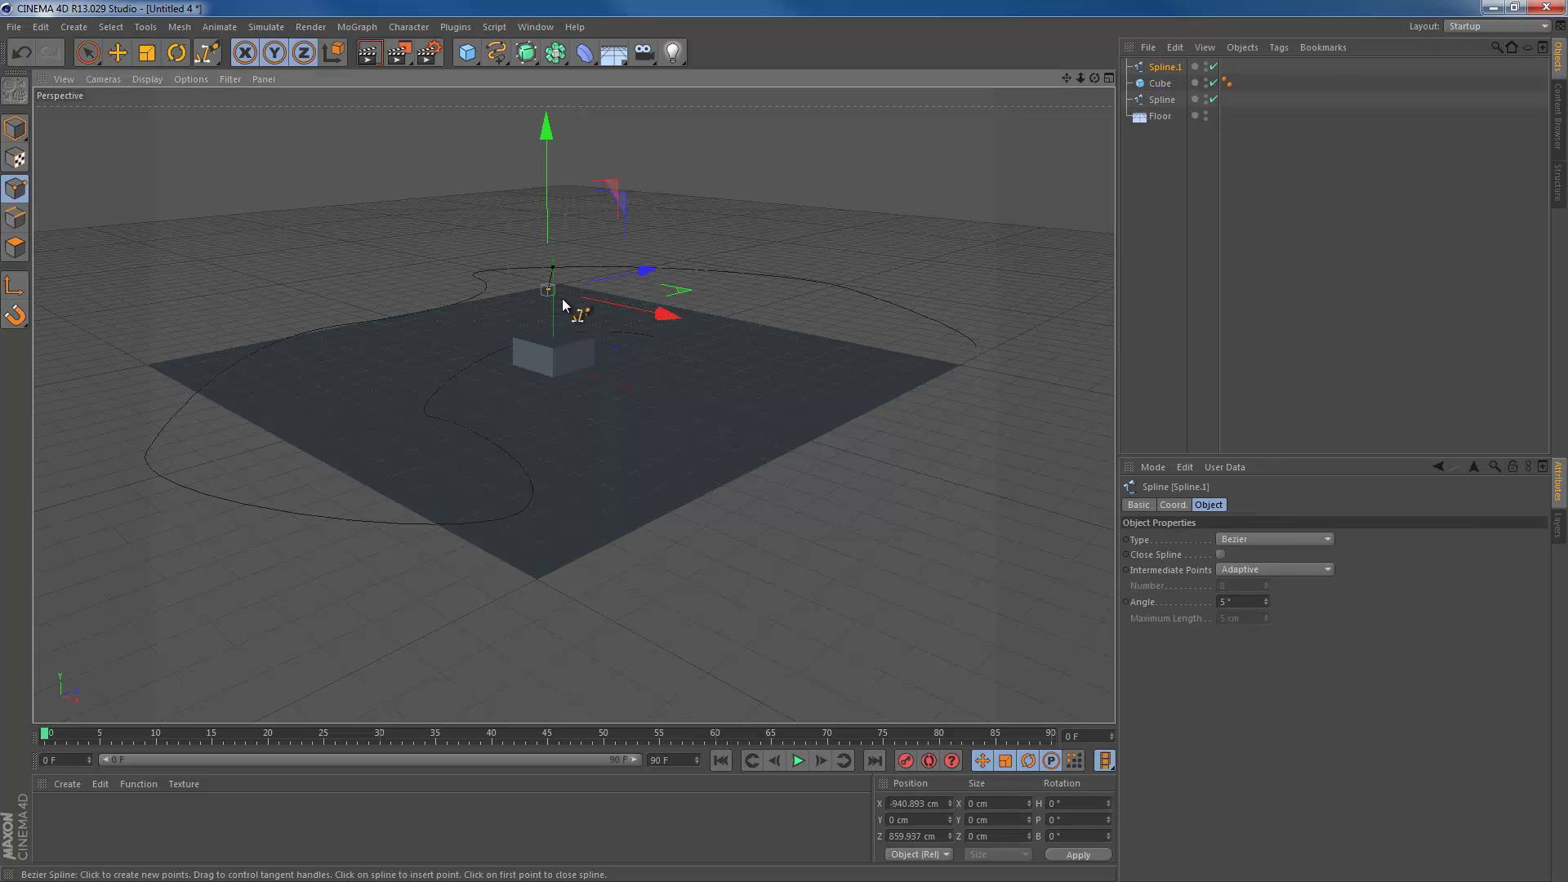
pyautogui.hotkey('ctrl', 'z')
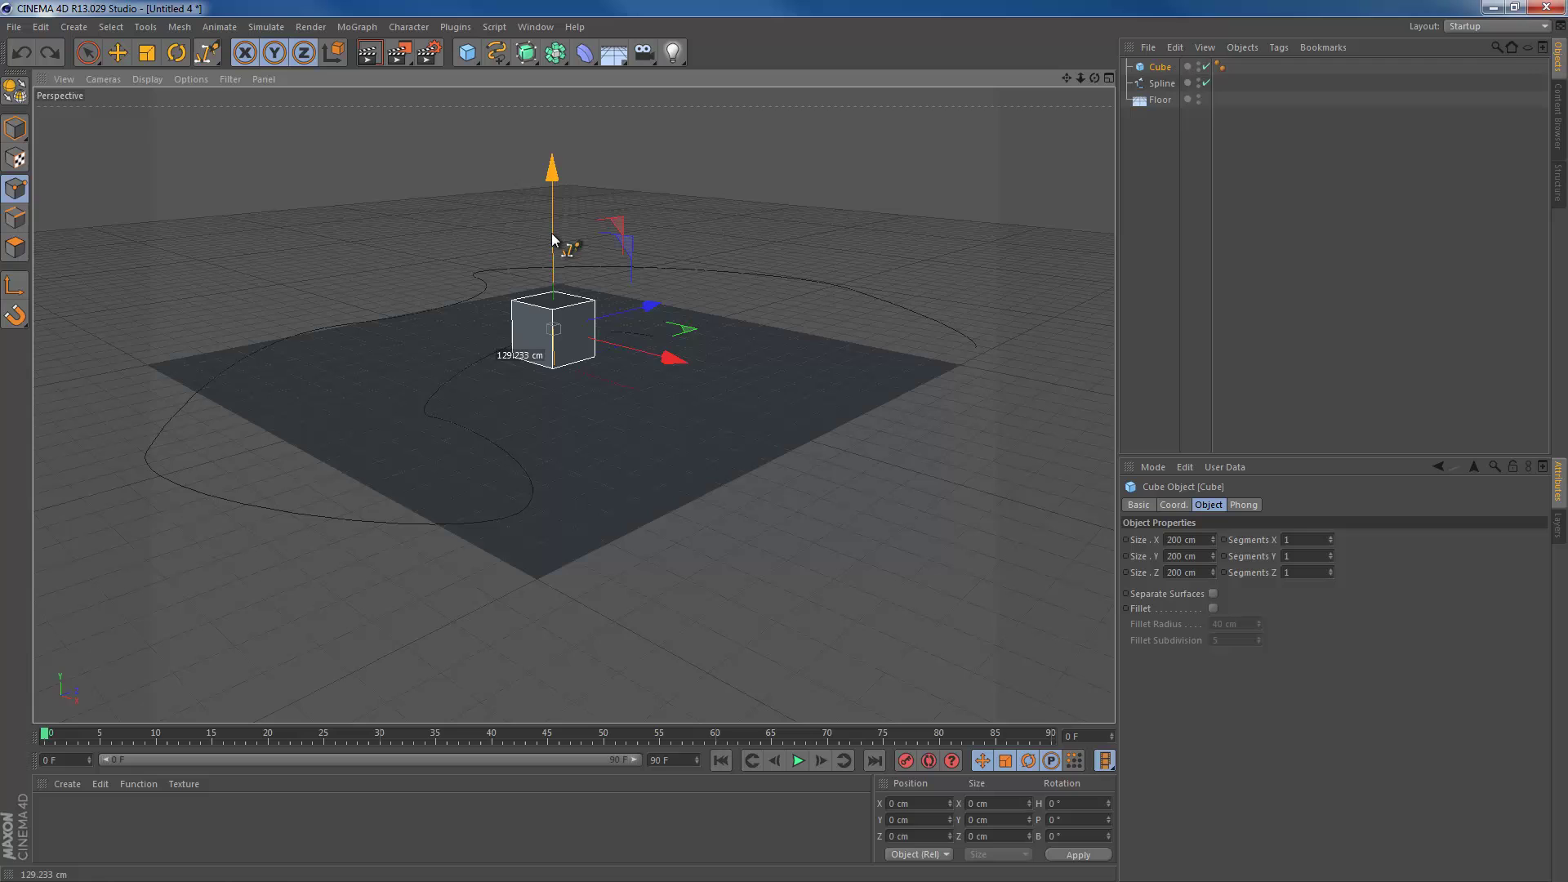
pyautogui.click(15, 128)
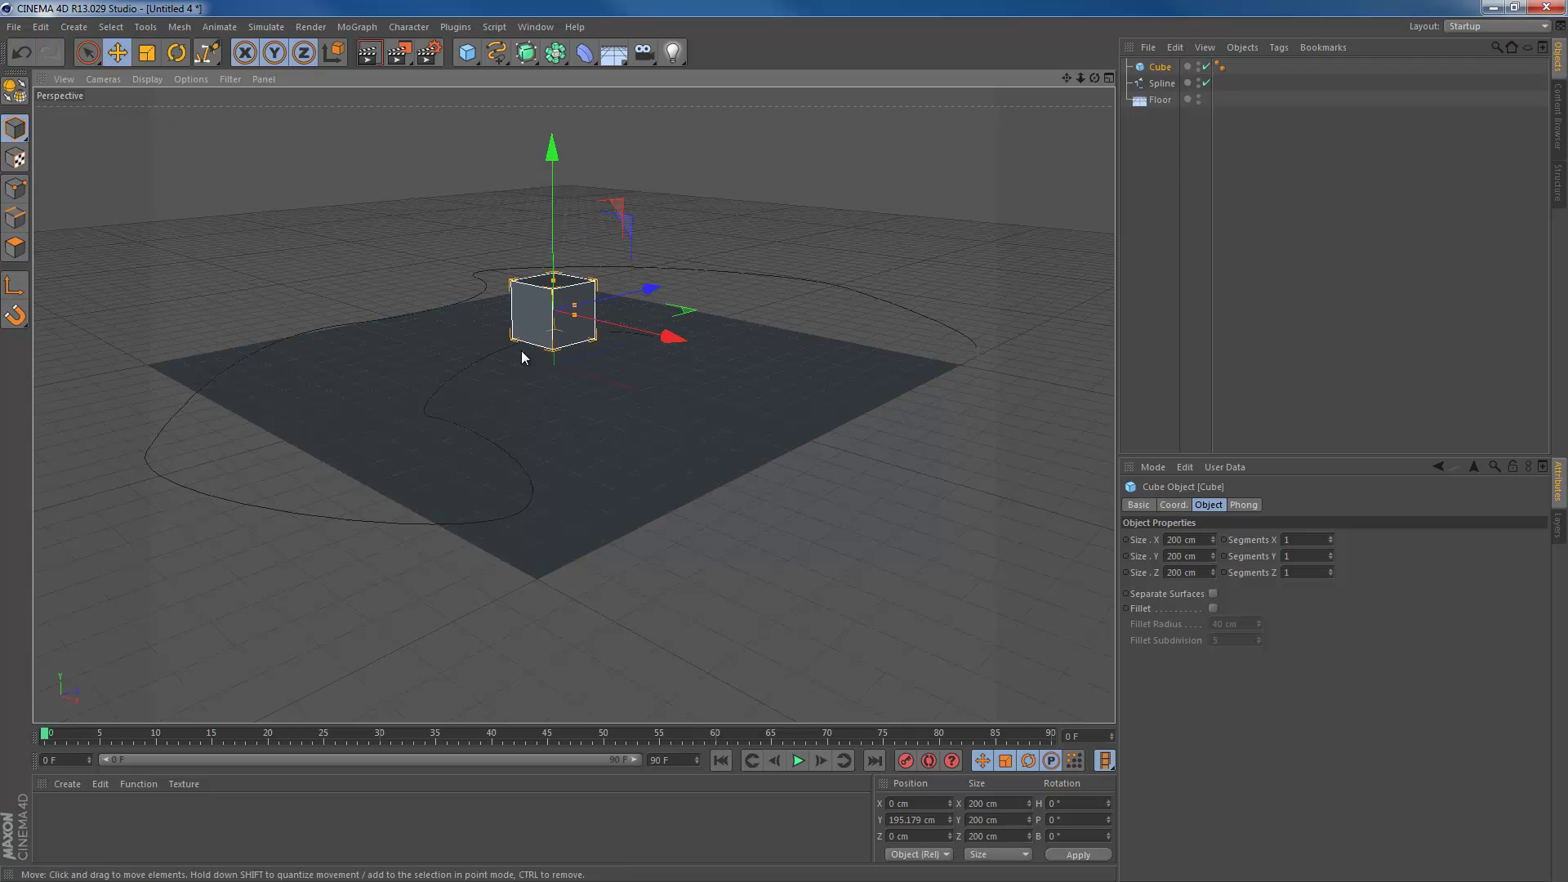
pyautogui.moveTo(575, 310)
pyautogui.mouseDown()
pyautogui.moveTo(552, 321)
pyautogui.moveTo(577, 324)
pyautogui.moveTo(557, 319)
pyautogui.mouseUp()
pyautogui.hotkey('ctrl', 'z')
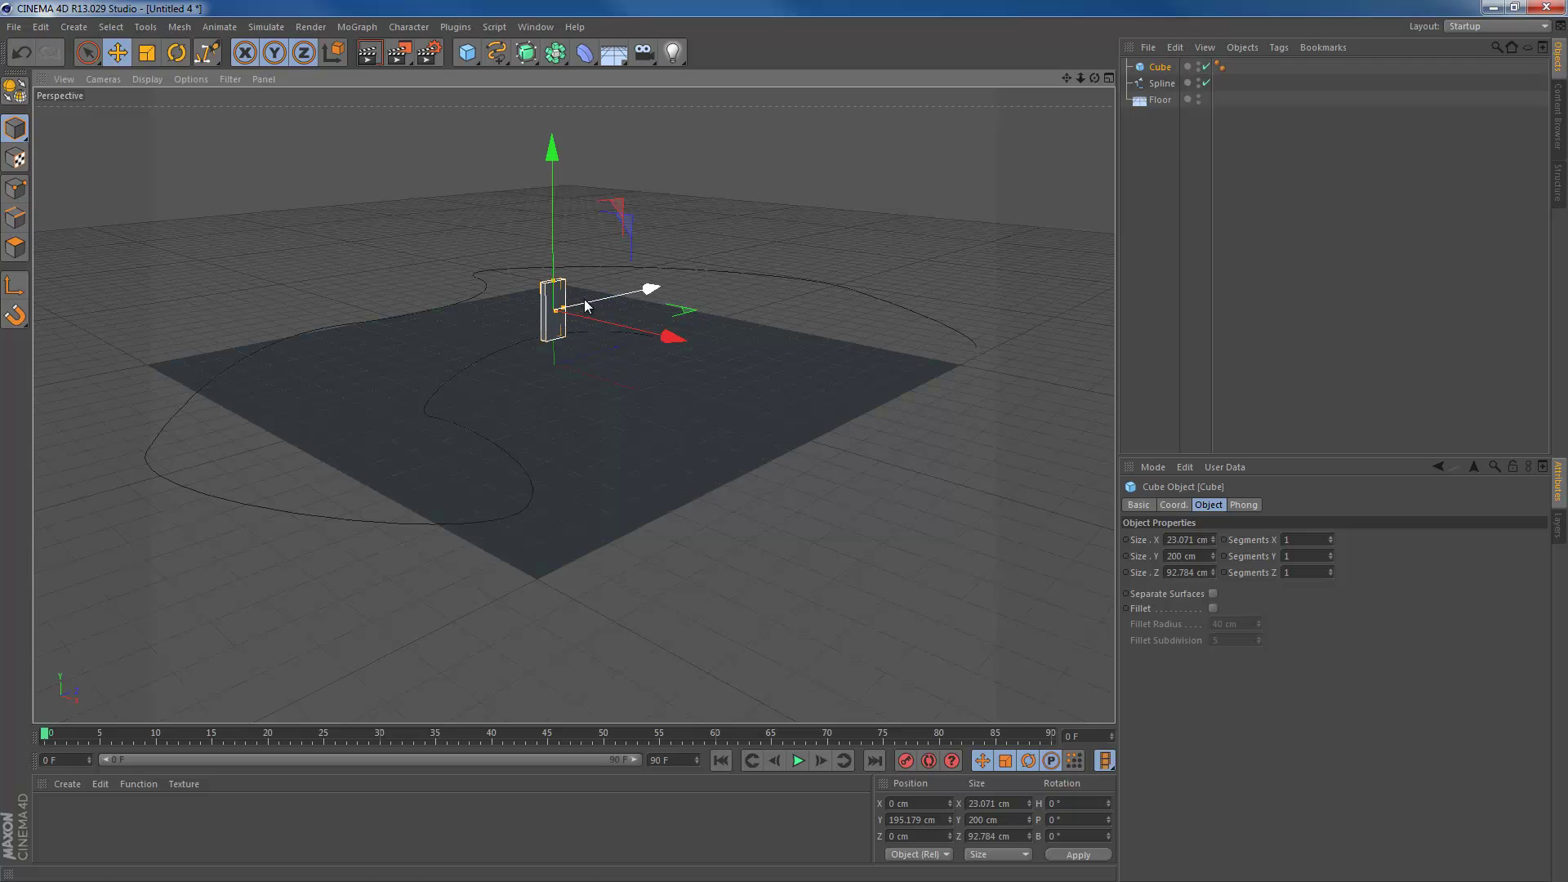
pyautogui.press('t')
pyautogui.moveTo(623, 281); pyautogui.dragTo(508, 370)
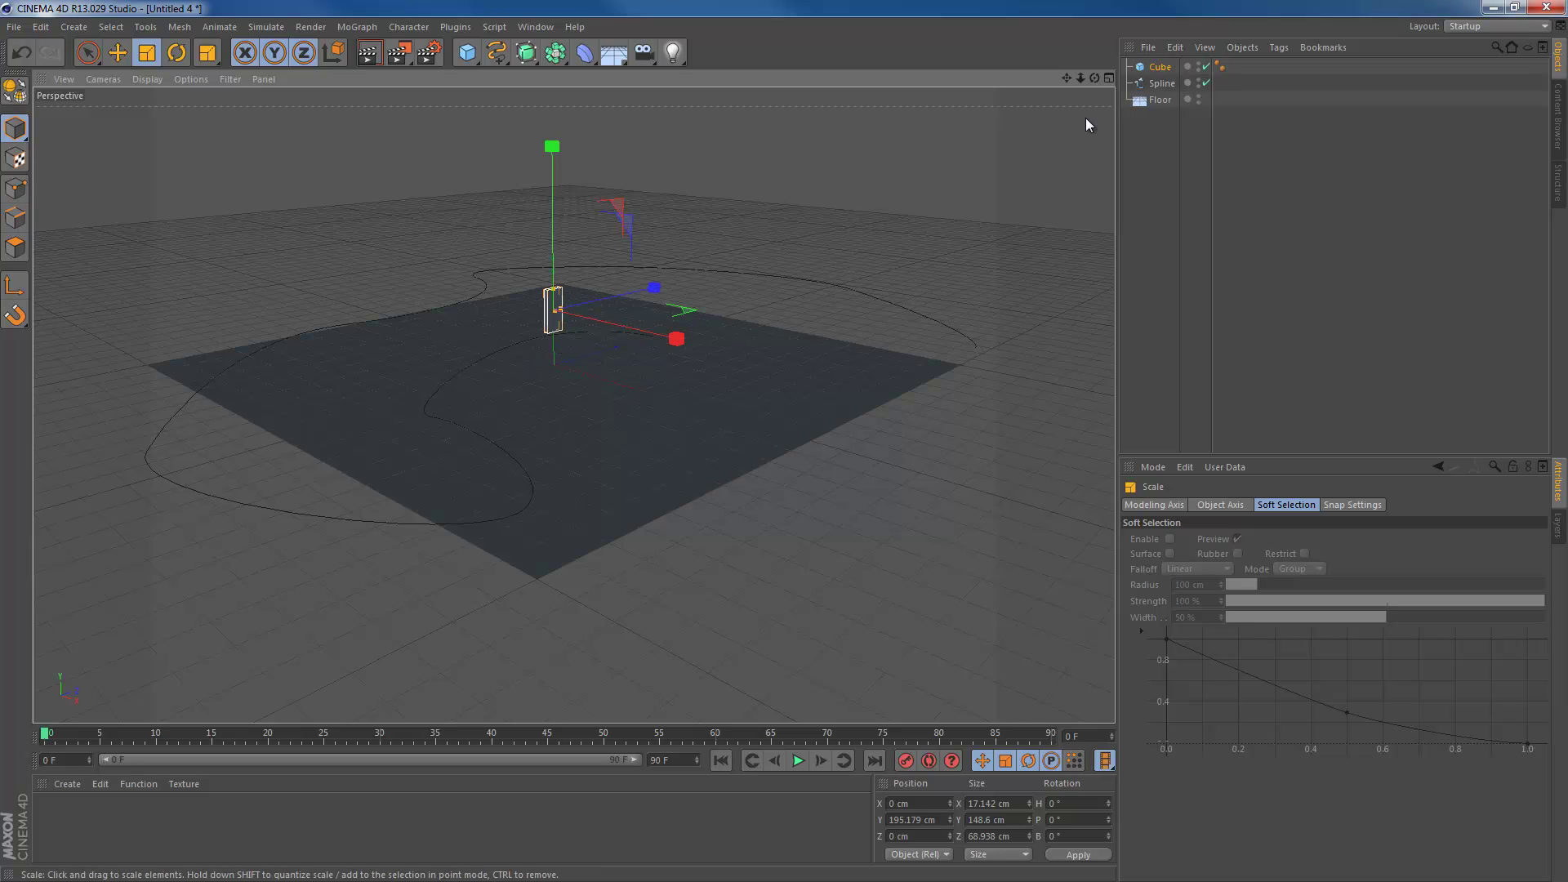
# - Add a MoGraph Cloner, nest the Cube under it, and set its Mode to Object
pyautogui.click(357, 27)
pyautogui.click(368, 150)
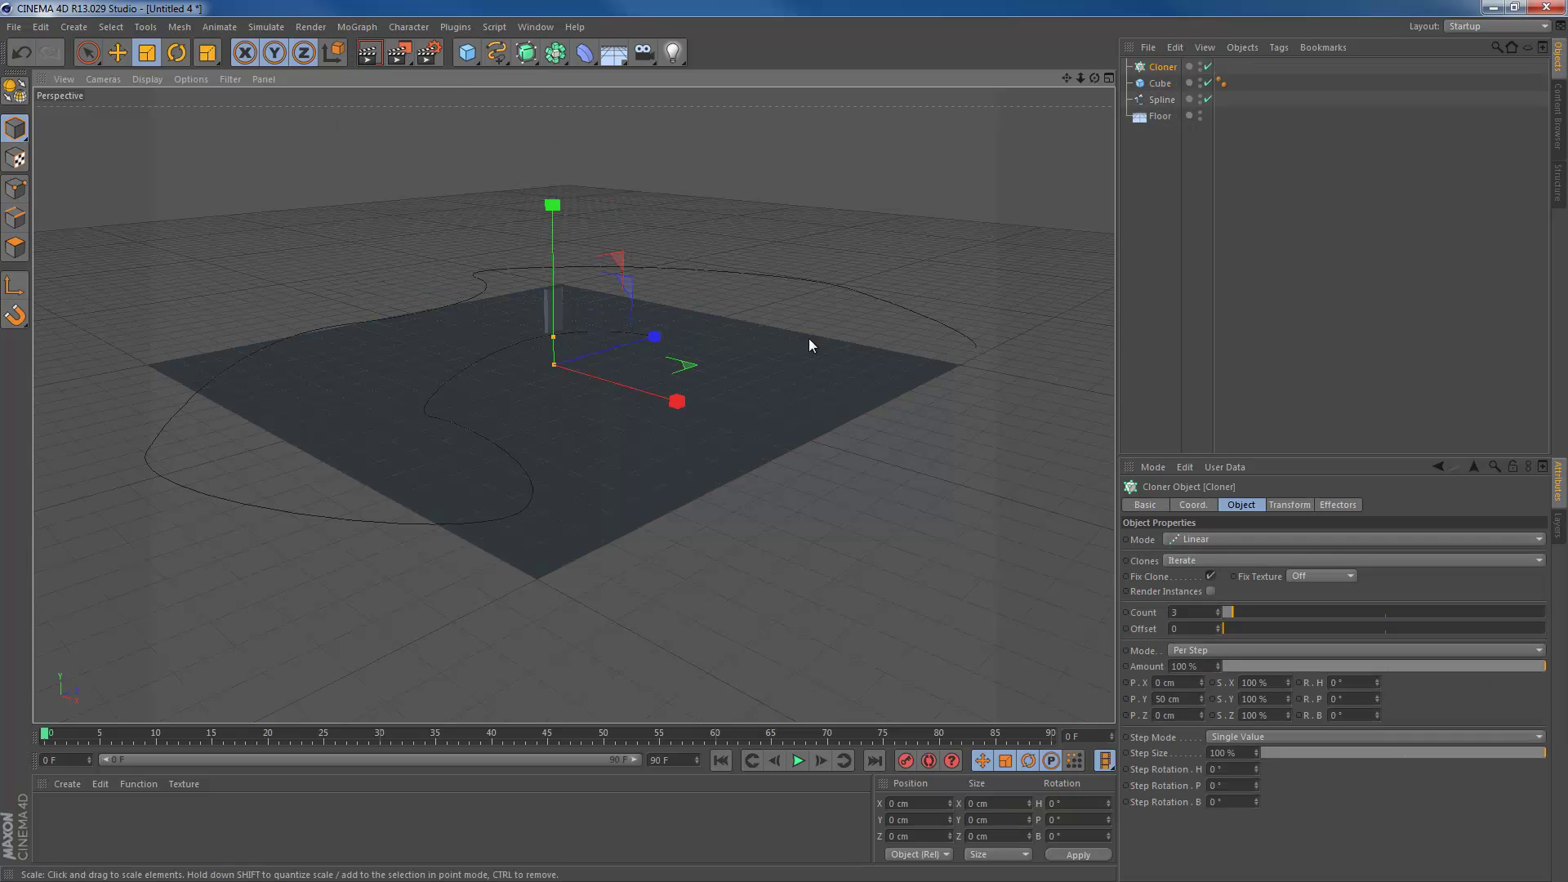
pyautogui.moveTo(1160, 83); pyautogui.dragTo(1165, 69)
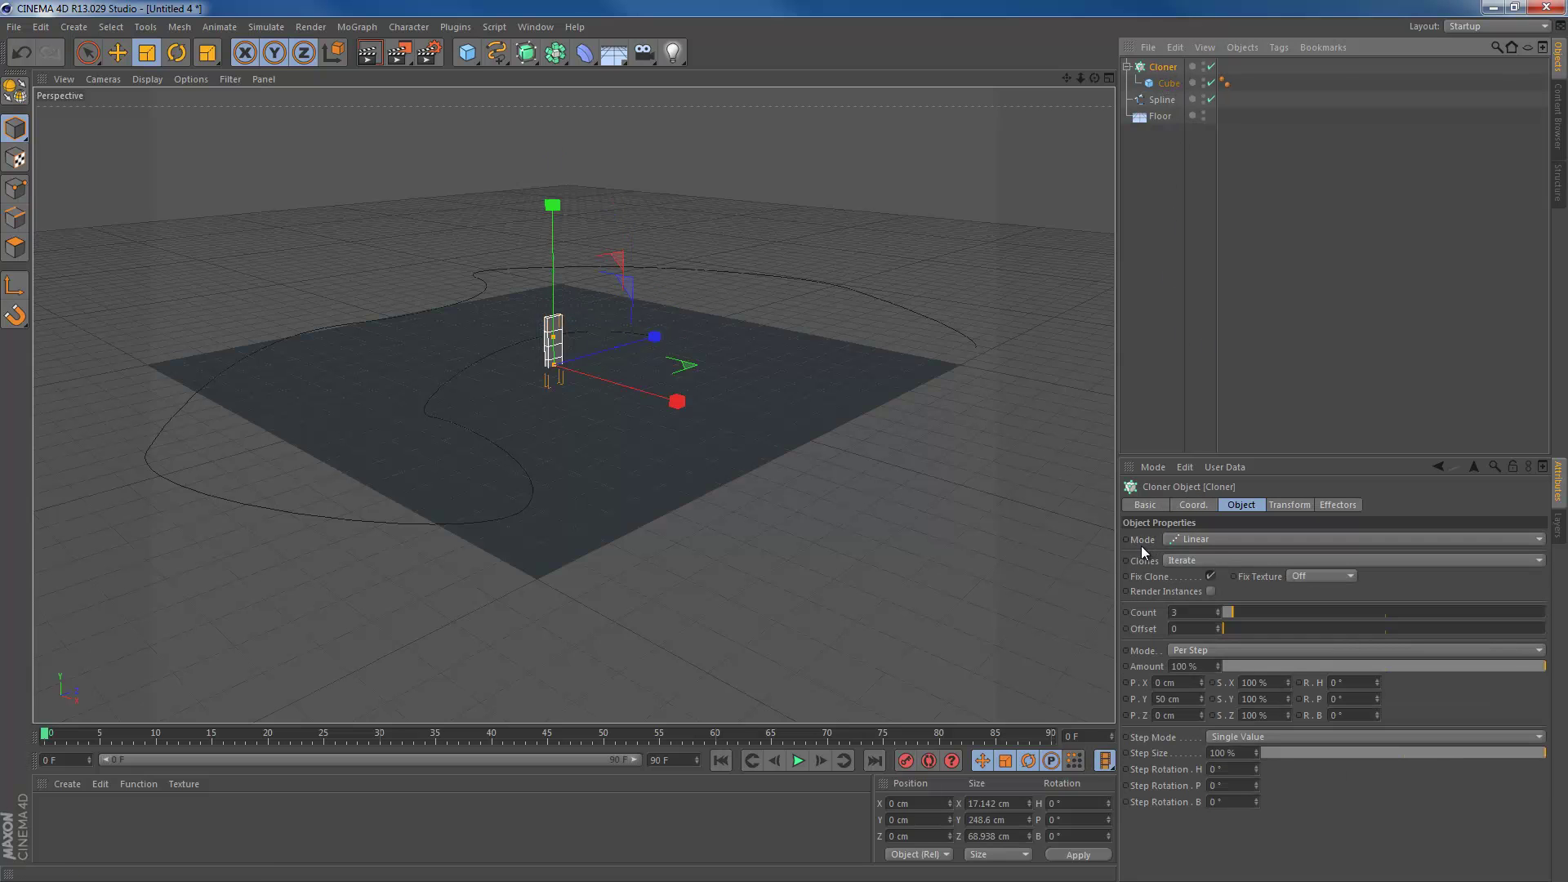
pyautogui.click(1206, 539)
pyautogui.click(1208, 556)
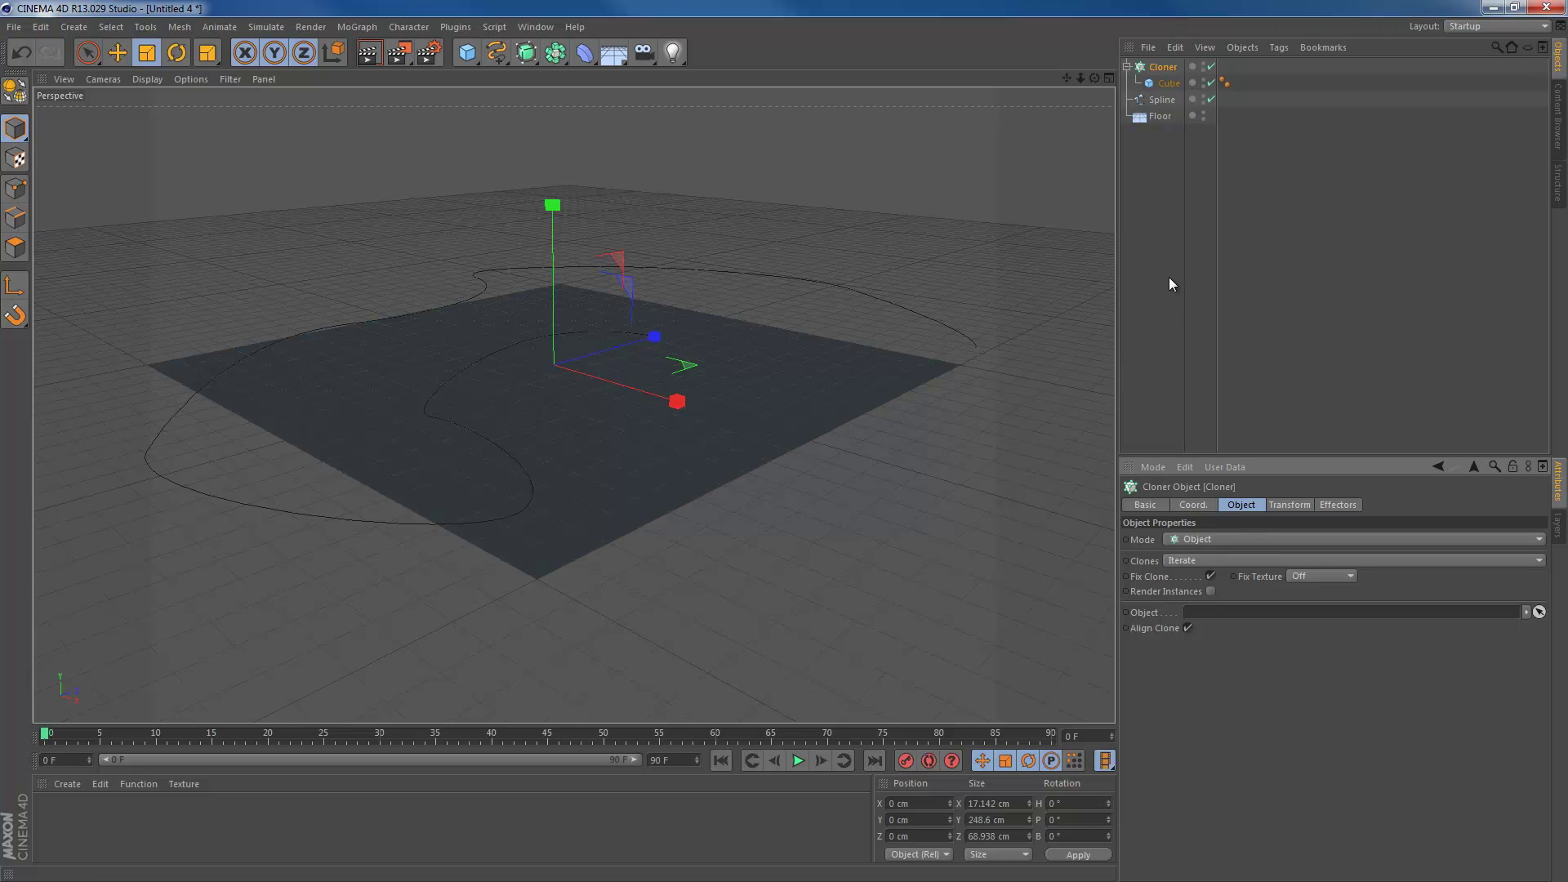
# - Drop the Spline into the Cloner's Object field, spreading 10 clones along the path
pyautogui.click(1163, 100)
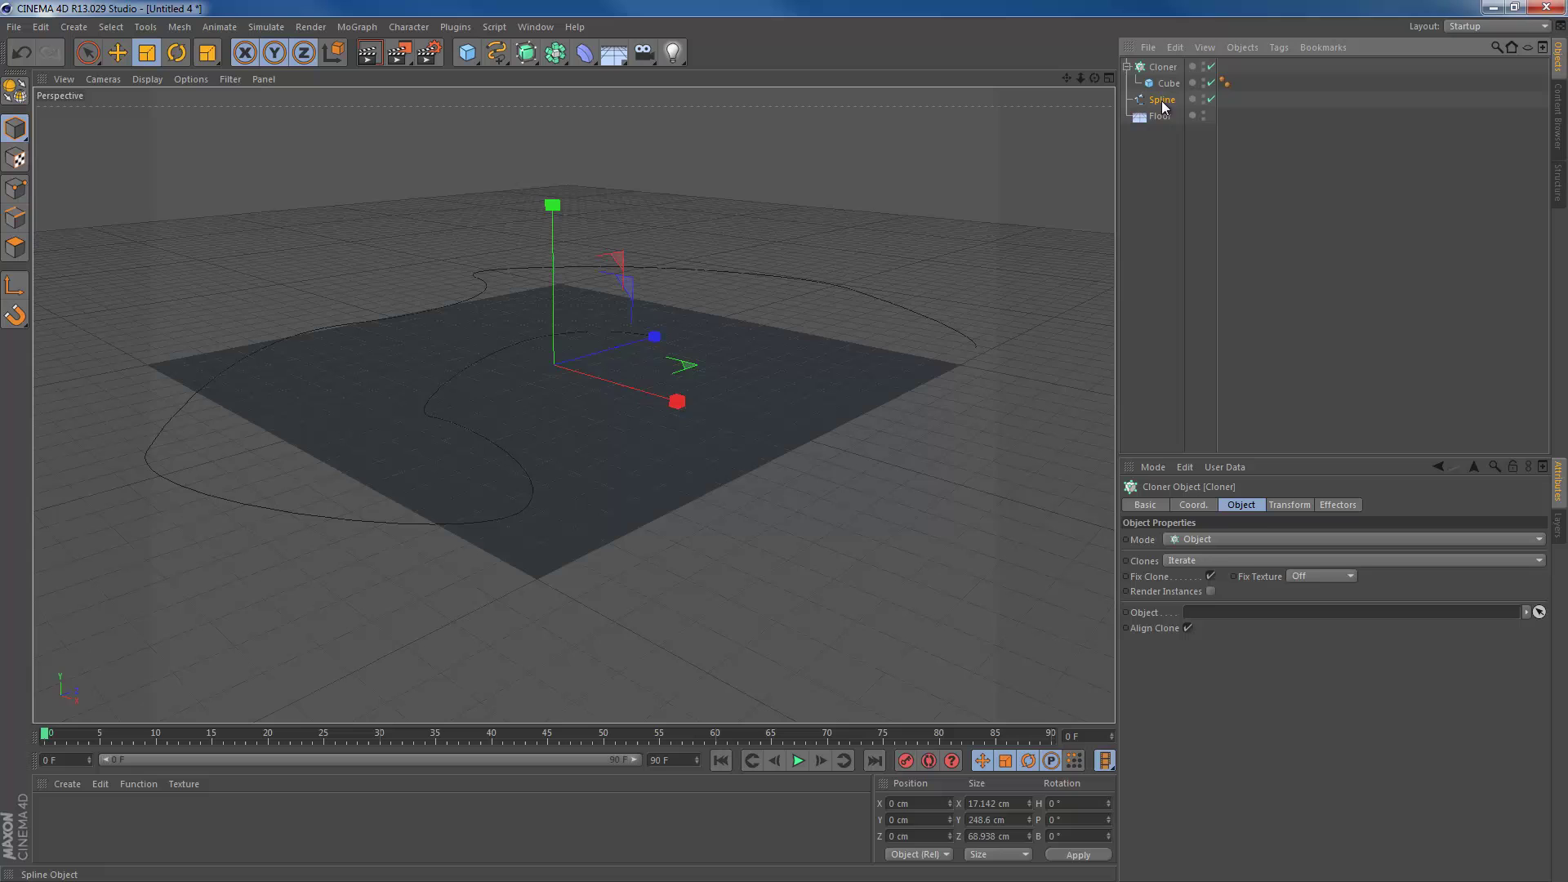
pyautogui.moveTo(1165, 107); pyautogui.dragTo(1234, 612)
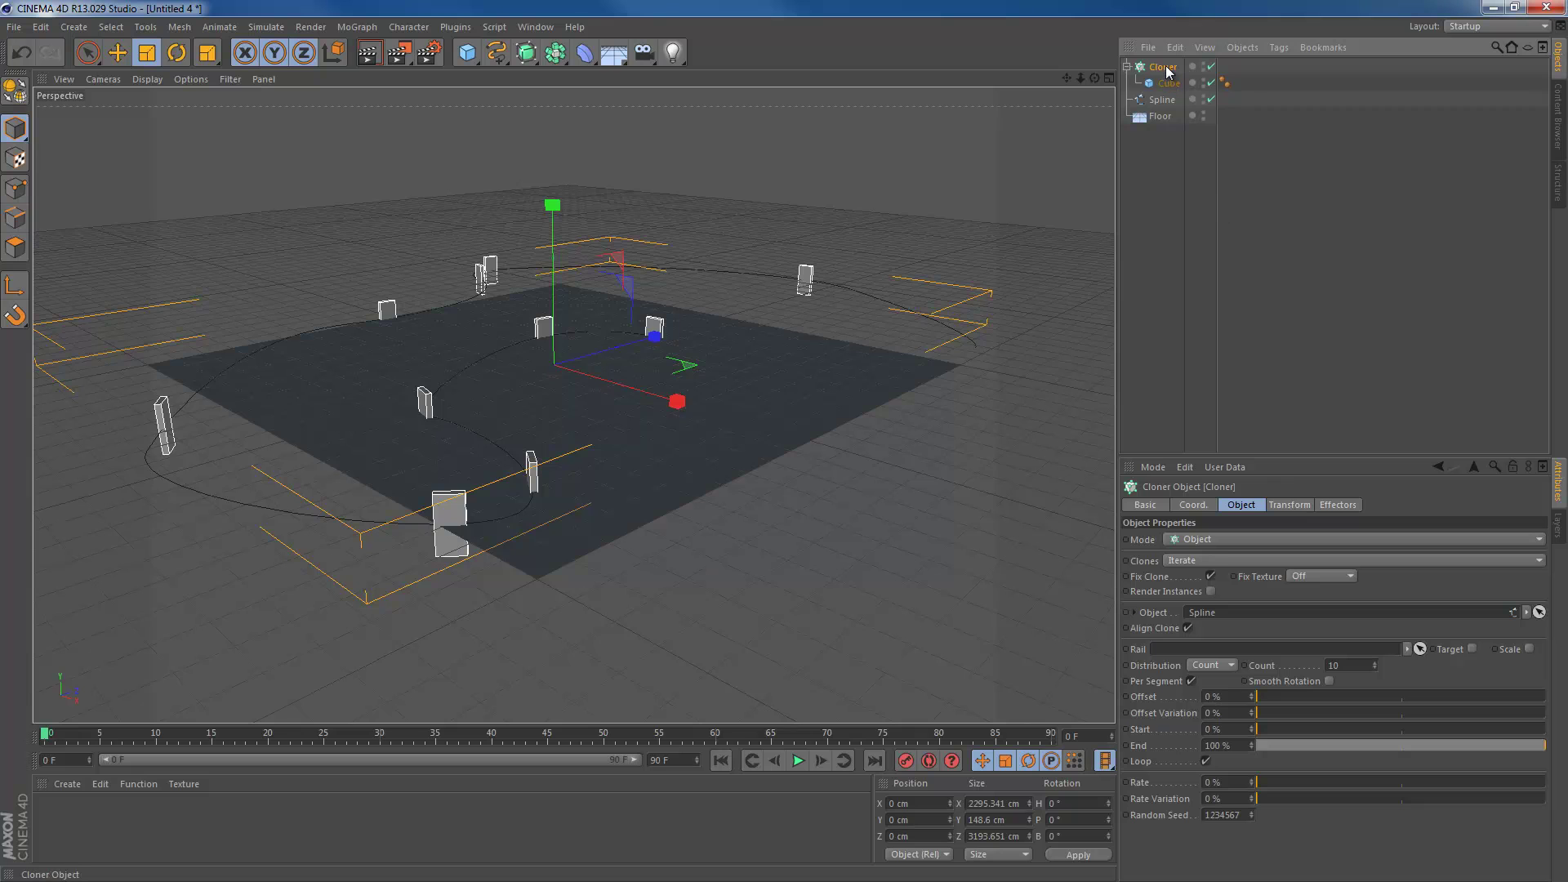
# - Set the Cloner's Transform rotation R.H to -90
pyautogui.click(1290, 506)
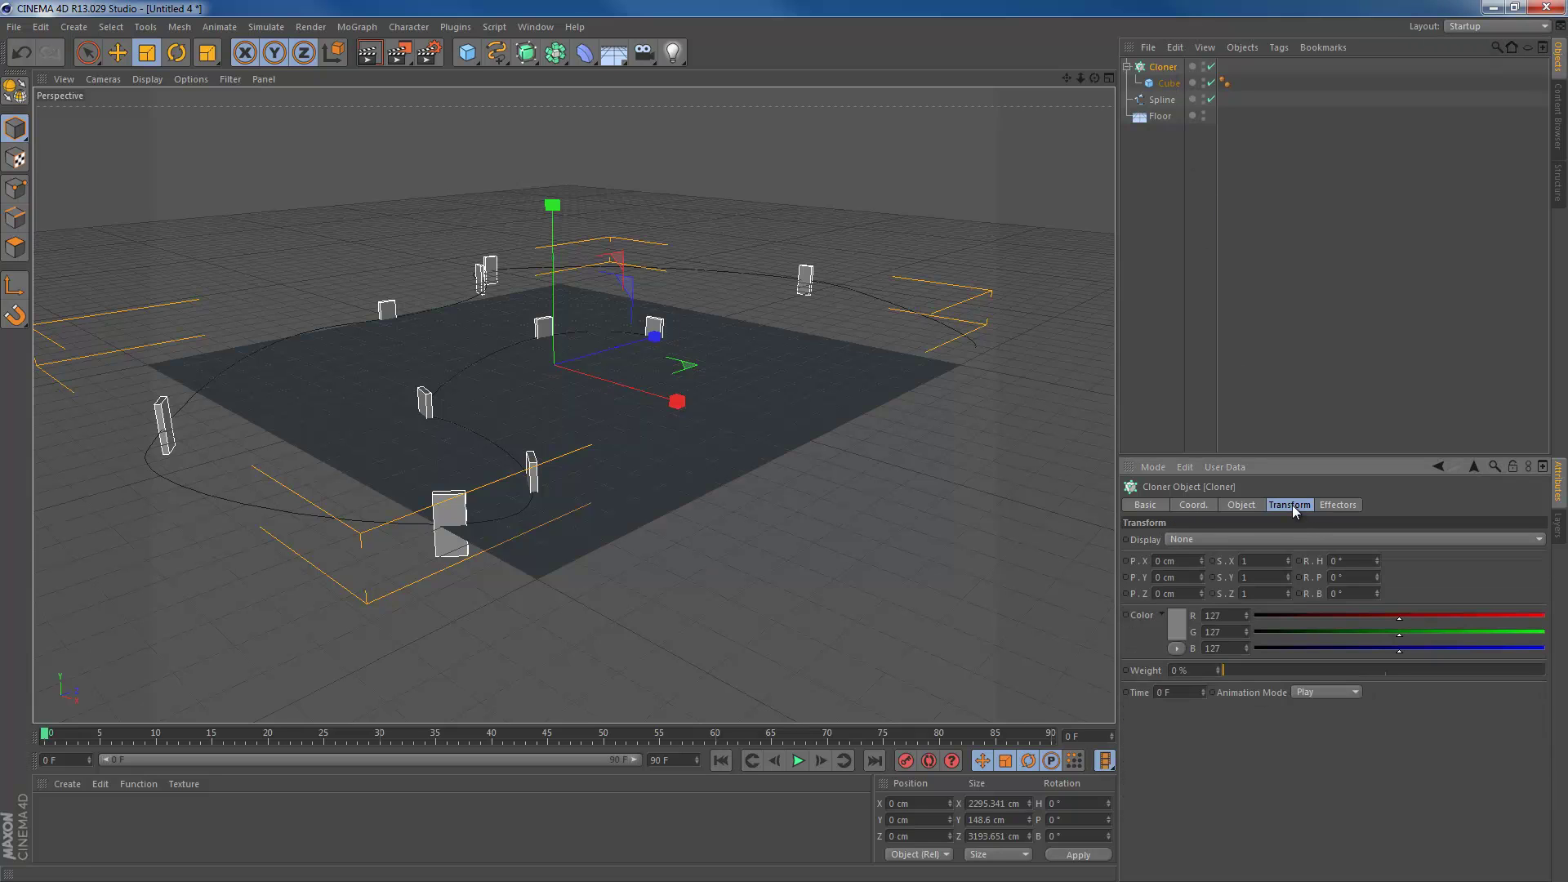
pyautogui.doubleClick(1334, 564)
pyautogui.write('-90')
pyautogui.press('Return')
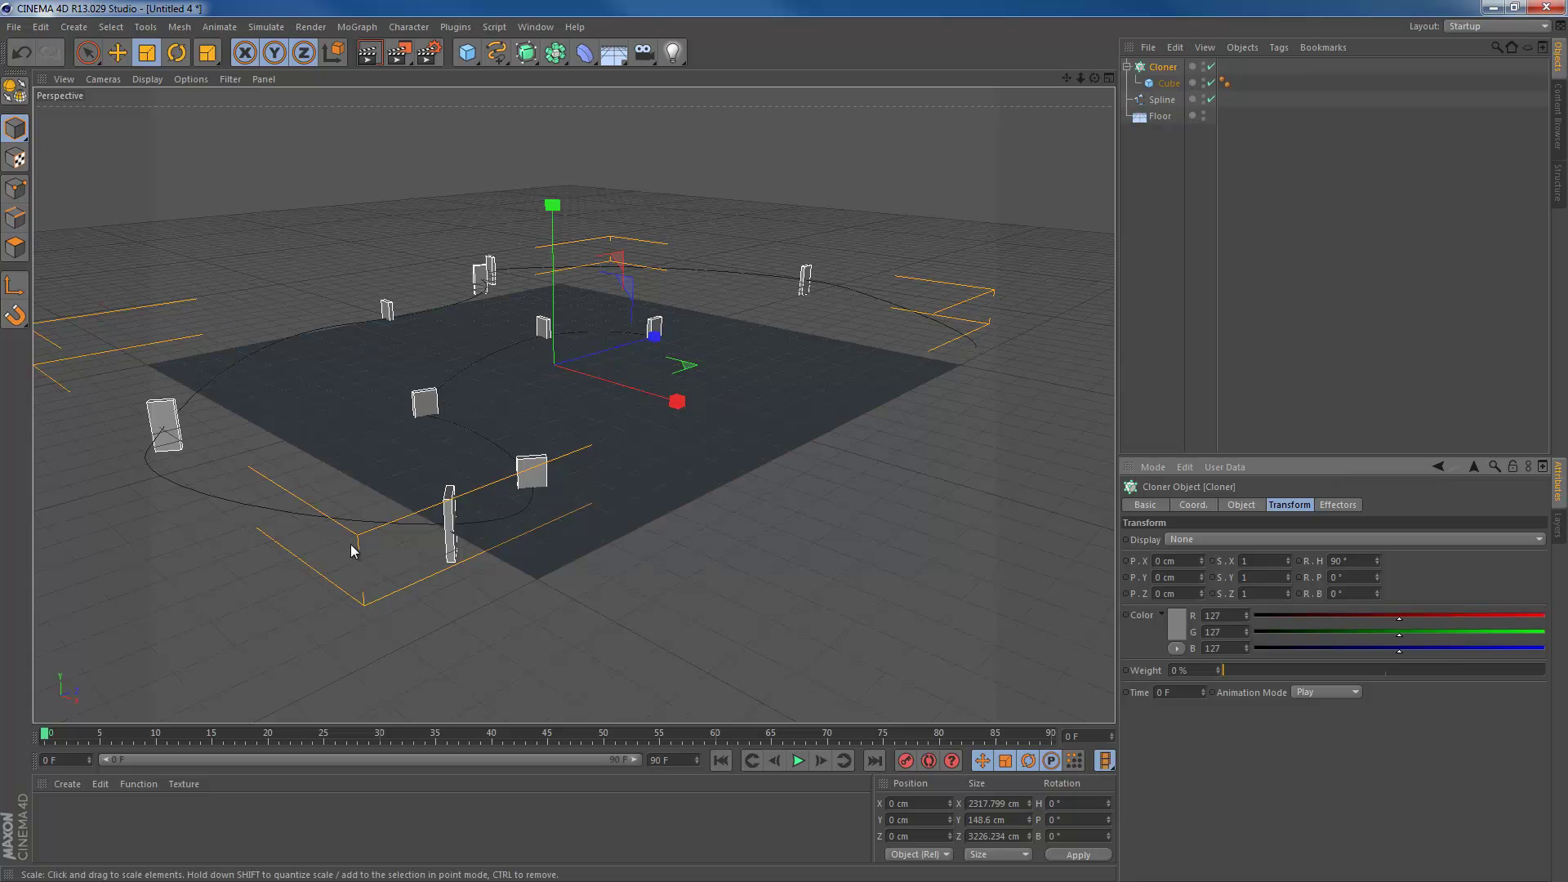
# - Raise the Cloner's Count to 72 on the Object tab
pyautogui.click(1243, 505)
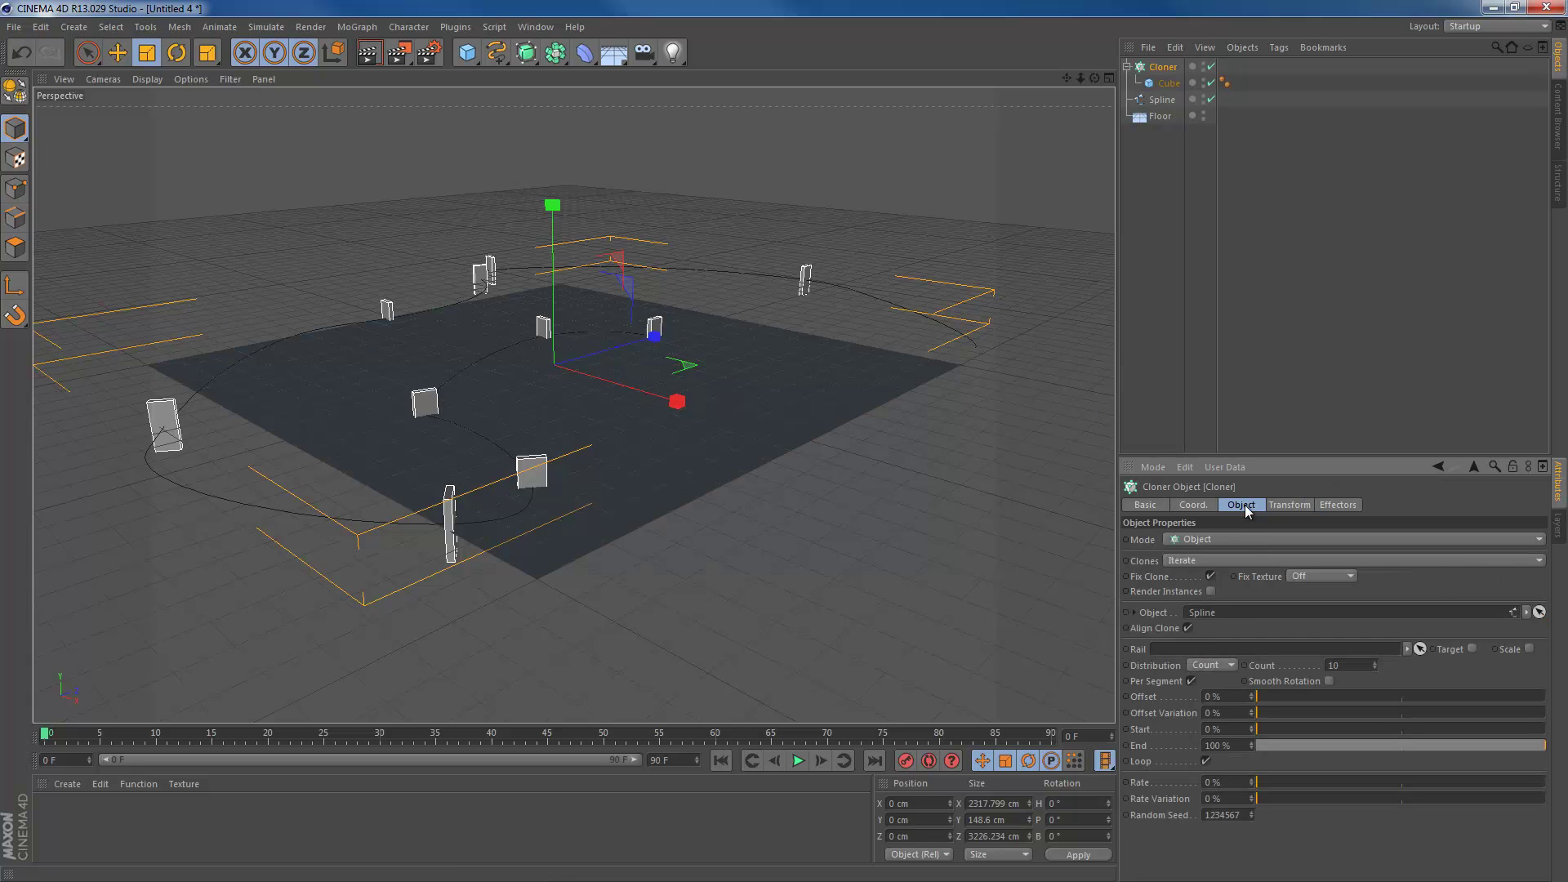
pyautogui.click(1362, 666)
pyautogui.moveTo(1373, 665); pyautogui.dragTo(1379, 666)
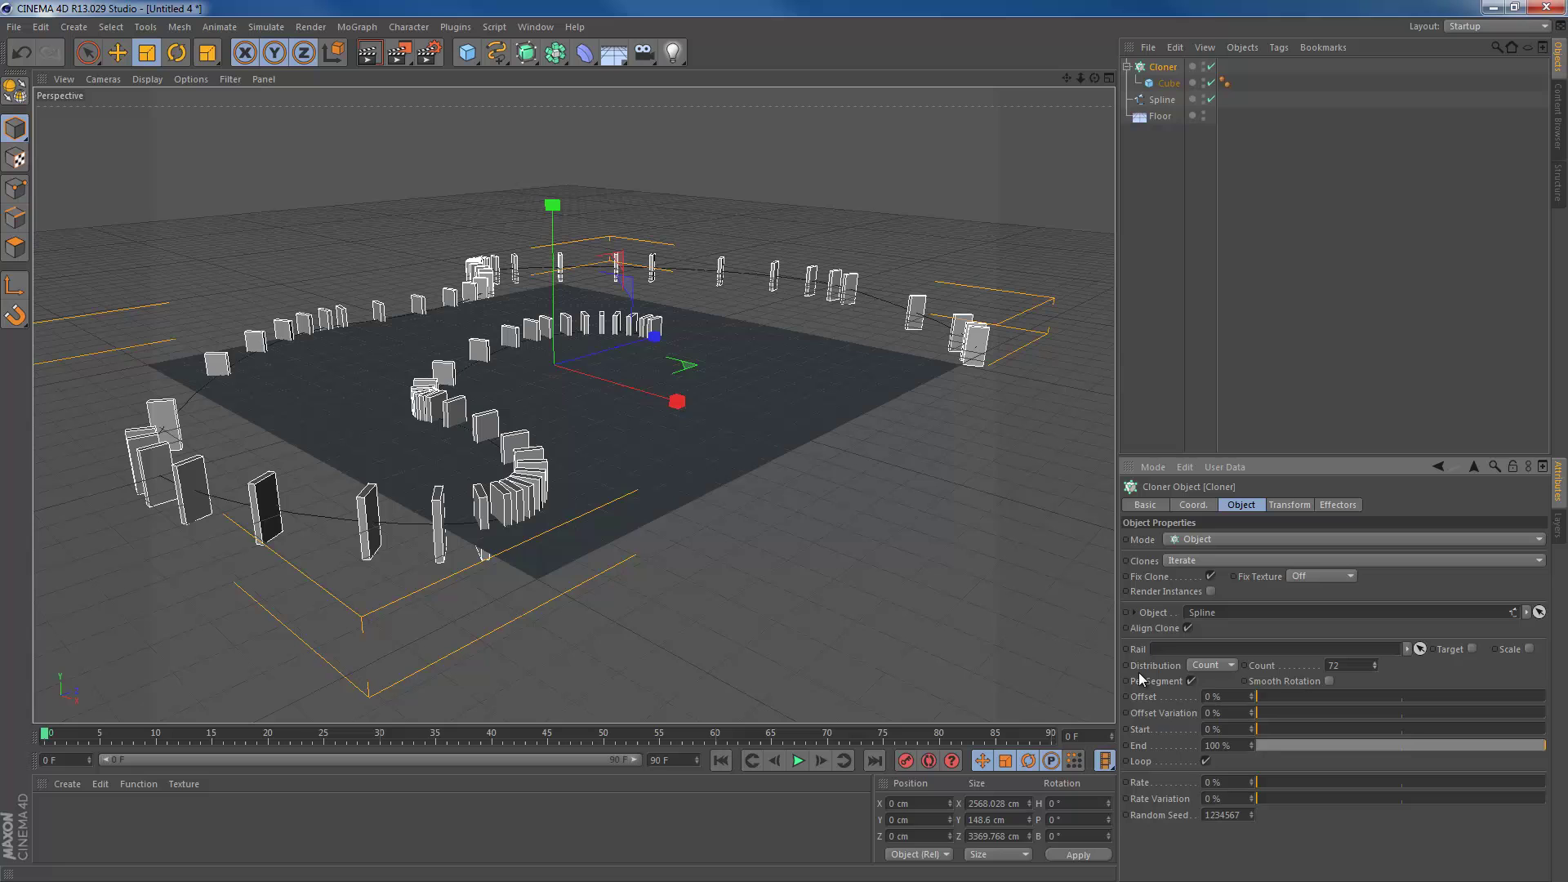
# - Set Distribution to Even, raise Count to 125, and zoom toward the row's end
pyautogui.click(1220, 667)
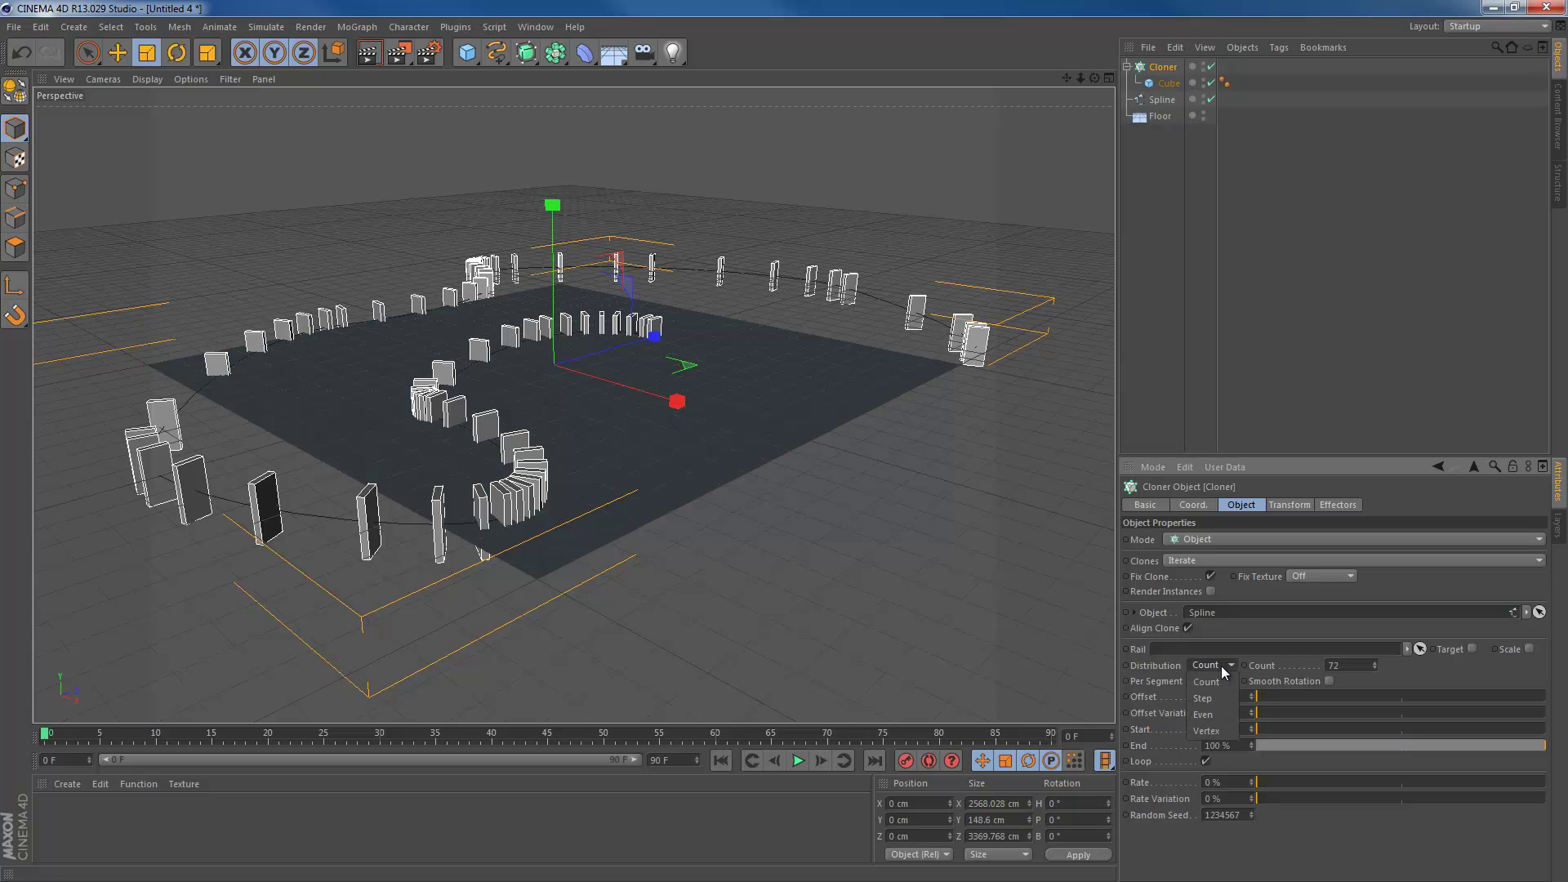
pyautogui.click(1214, 716)
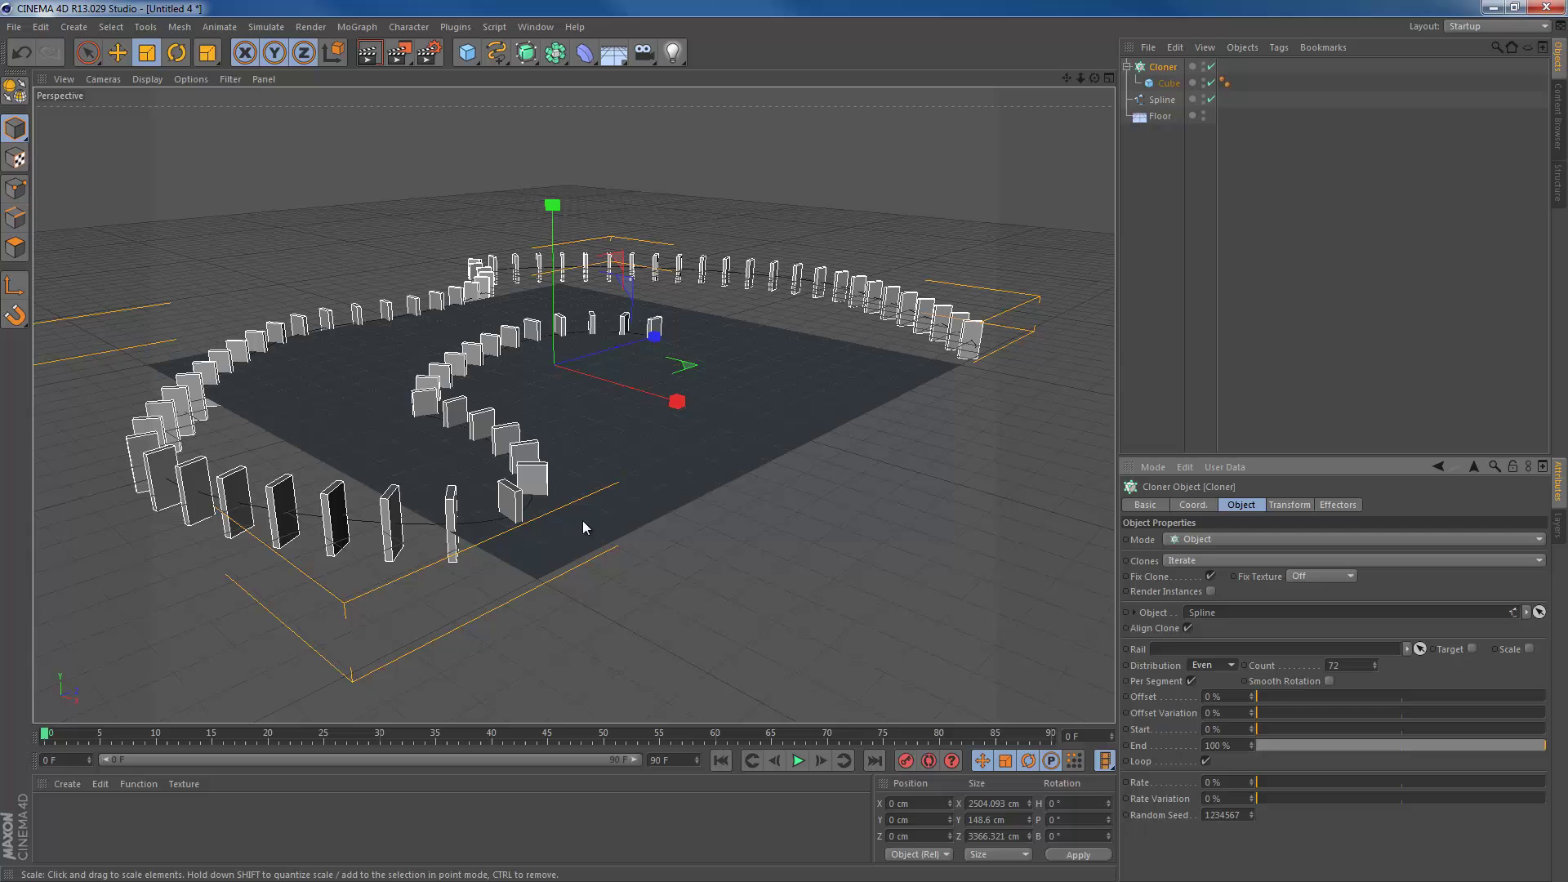
pyautogui.moveTo(1374, 666); pyautogui.dragTo(1373, 668)
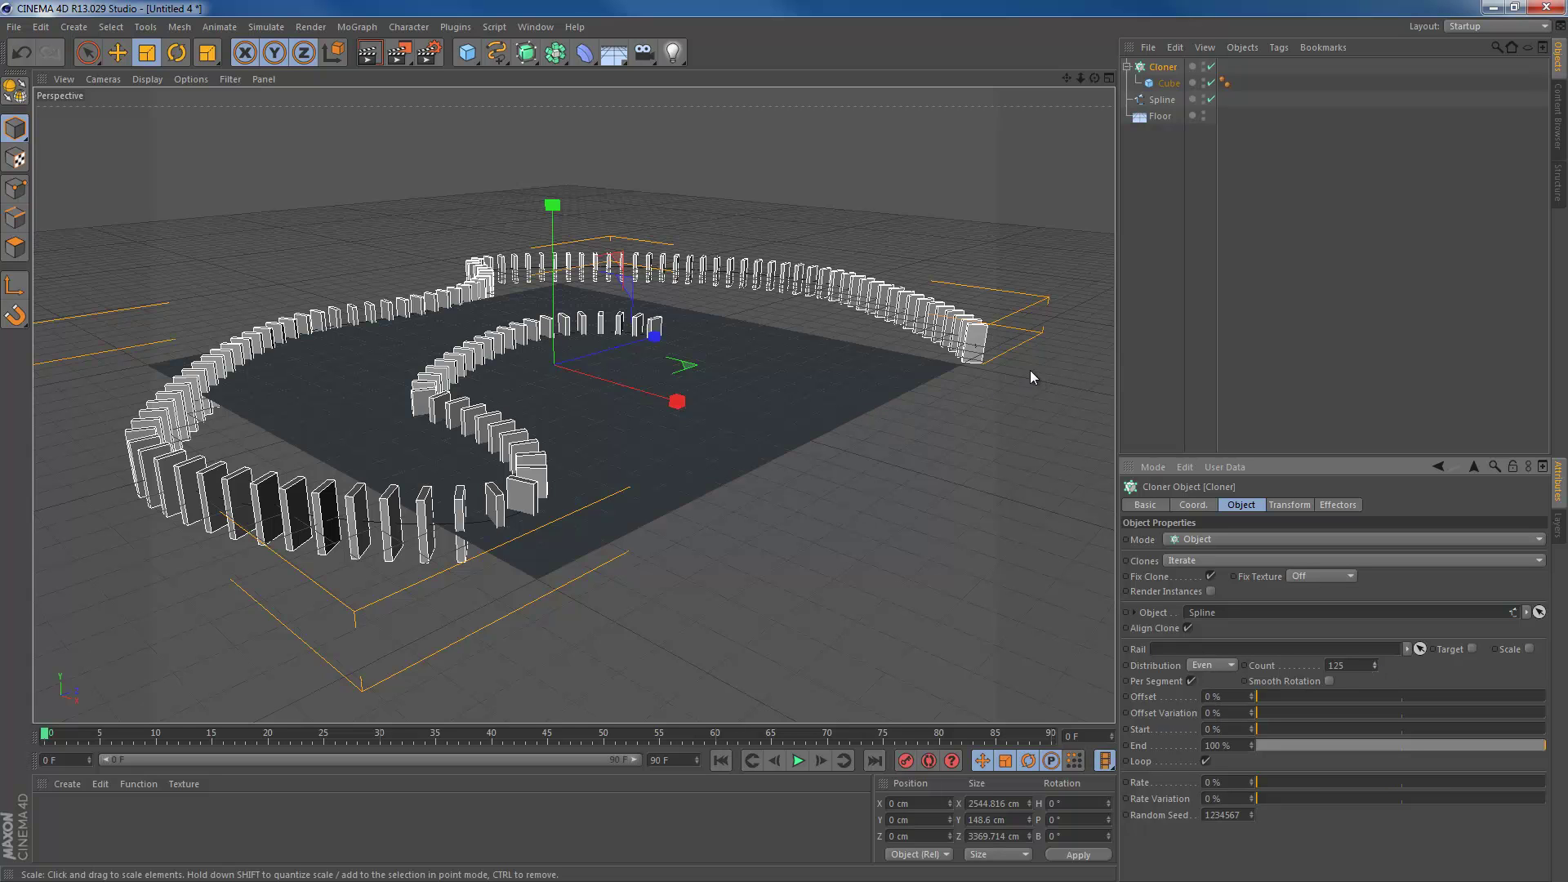
pyautogui.keyDown('alt'); pyautogui.moveTo(983, 364); pyautogui.dragTo(724, 335, button='middle'); pyautogui.keyUp('alt')
pyautogui.scroll(-3, 725, 334)
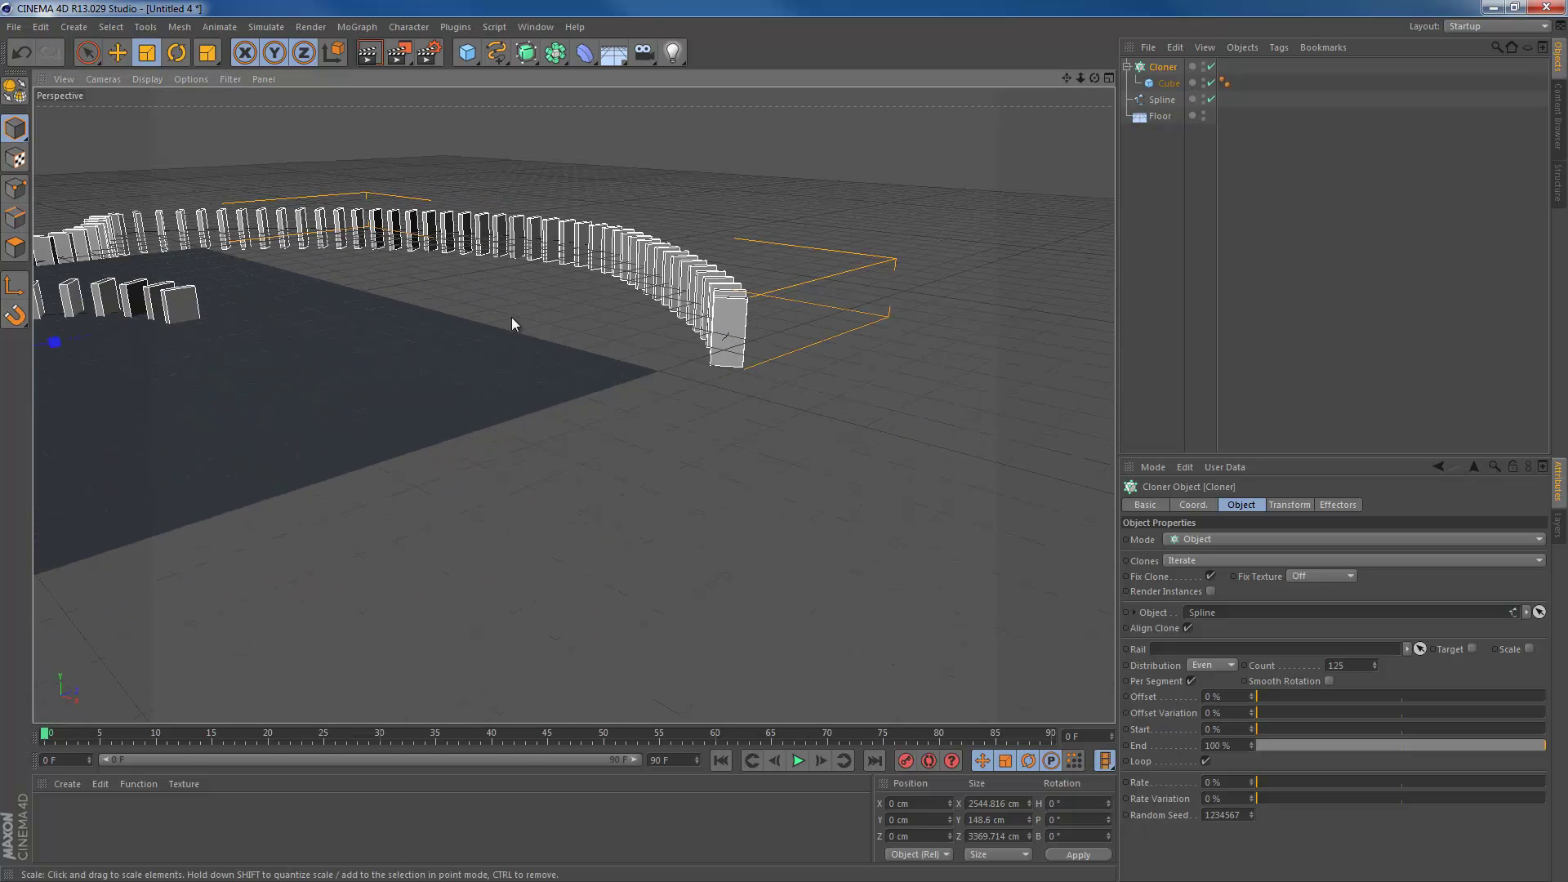
# - Add a Sphere, move it to the end of the domino row, and scale it to 52.4 cm
pyautogui.scroll(-5, 497, 326)
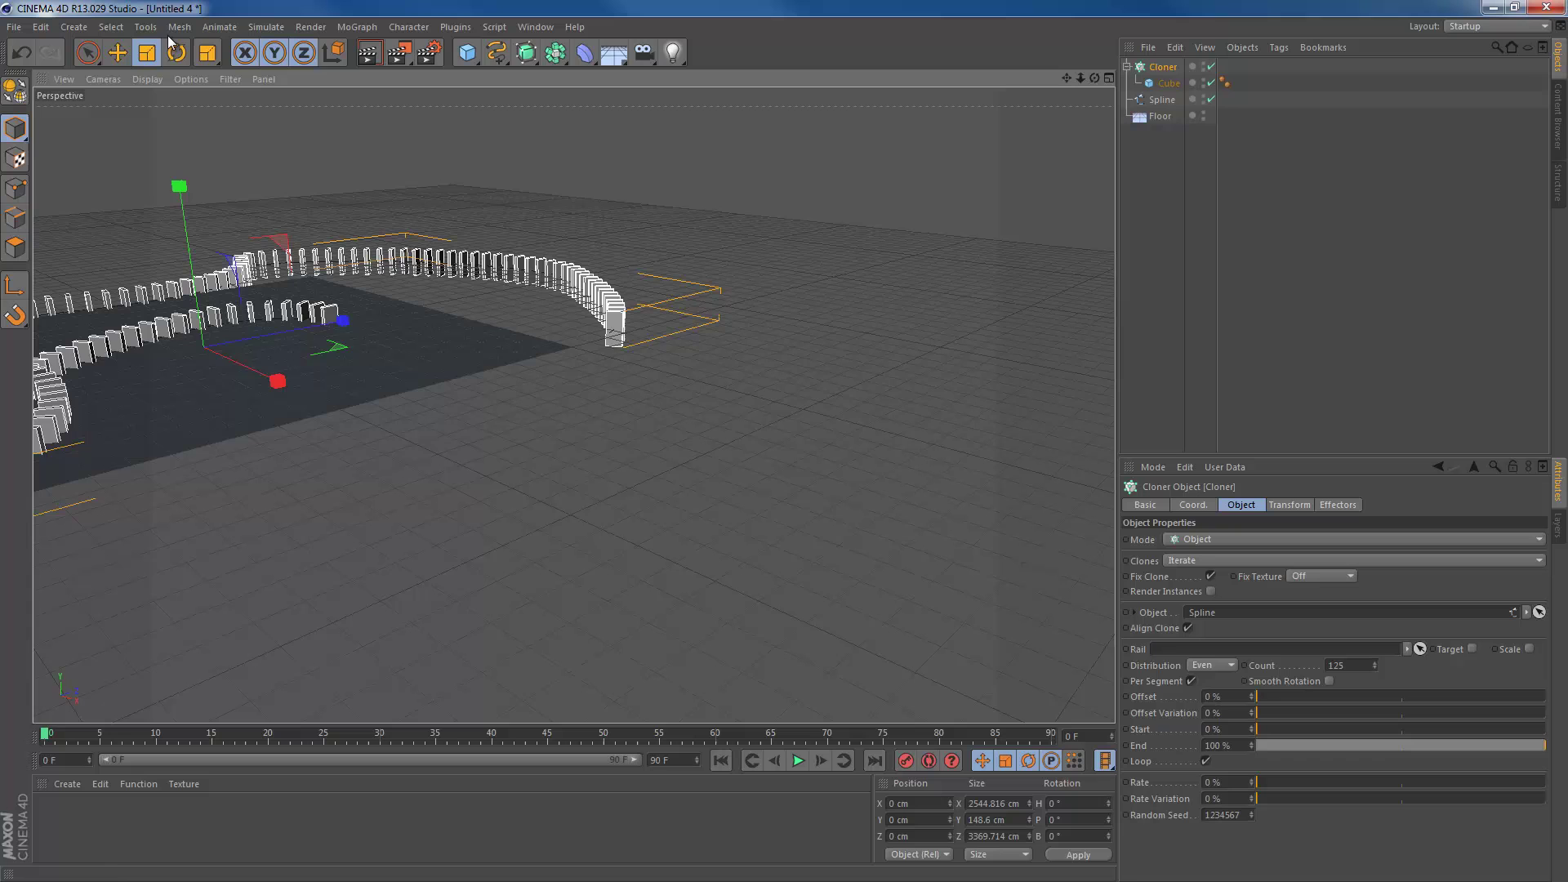
pyautogui.click(468, 54)
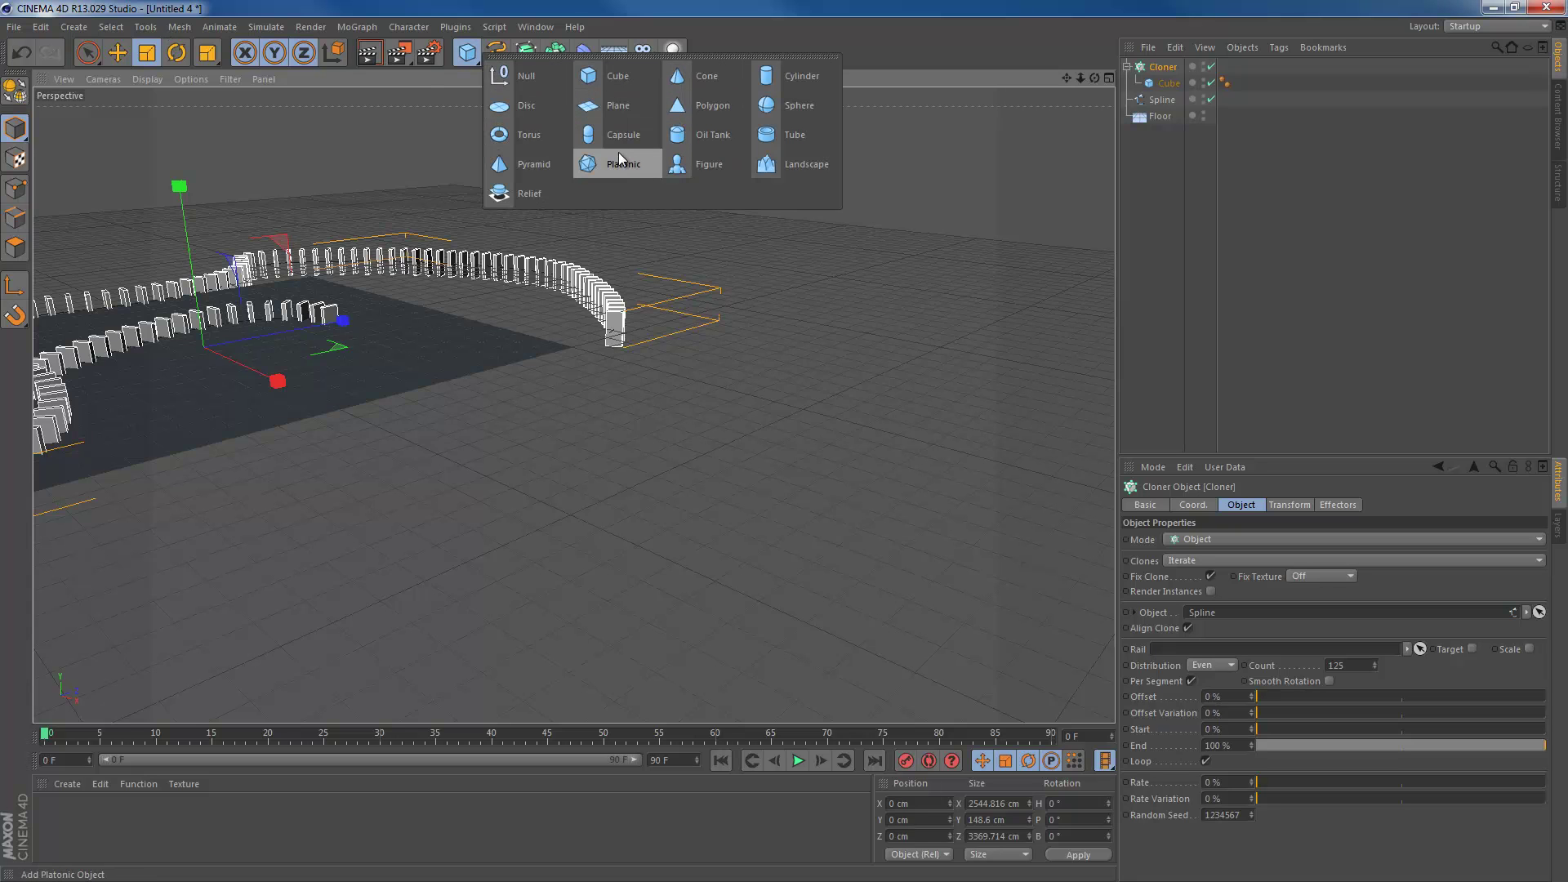
pyautogui.click(796, 105)
pyautogui.press('e')
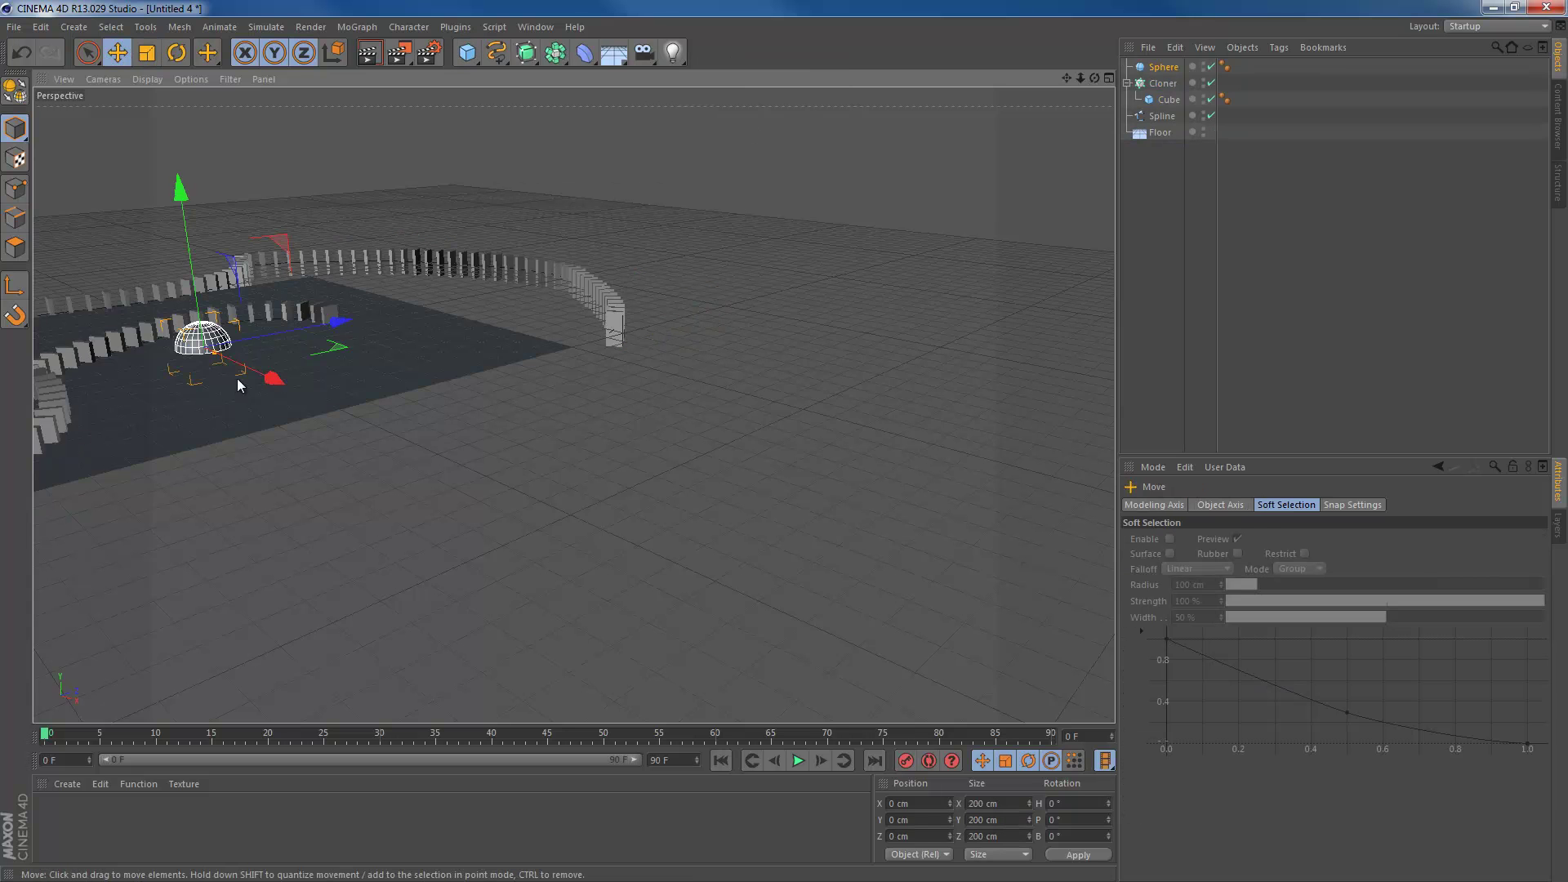
pyautogui.moveTo(256, 376); pyautogui.dragTo(718, 395)
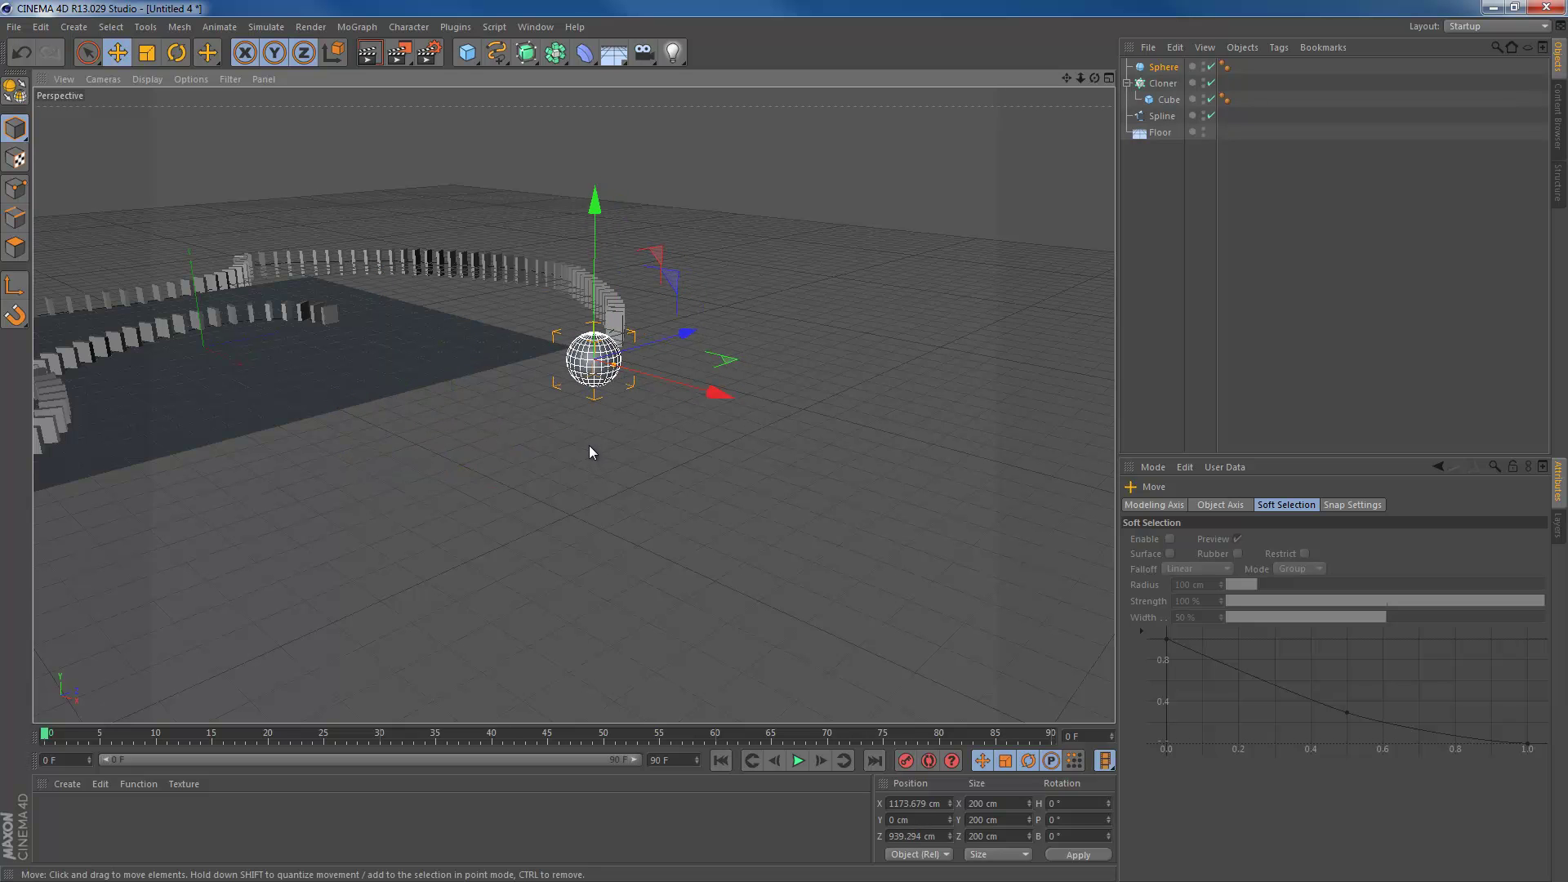
pyautogui.press('t')
pyautogui.moveTo(585, 439); pyautogui.dragTo(201, 574)
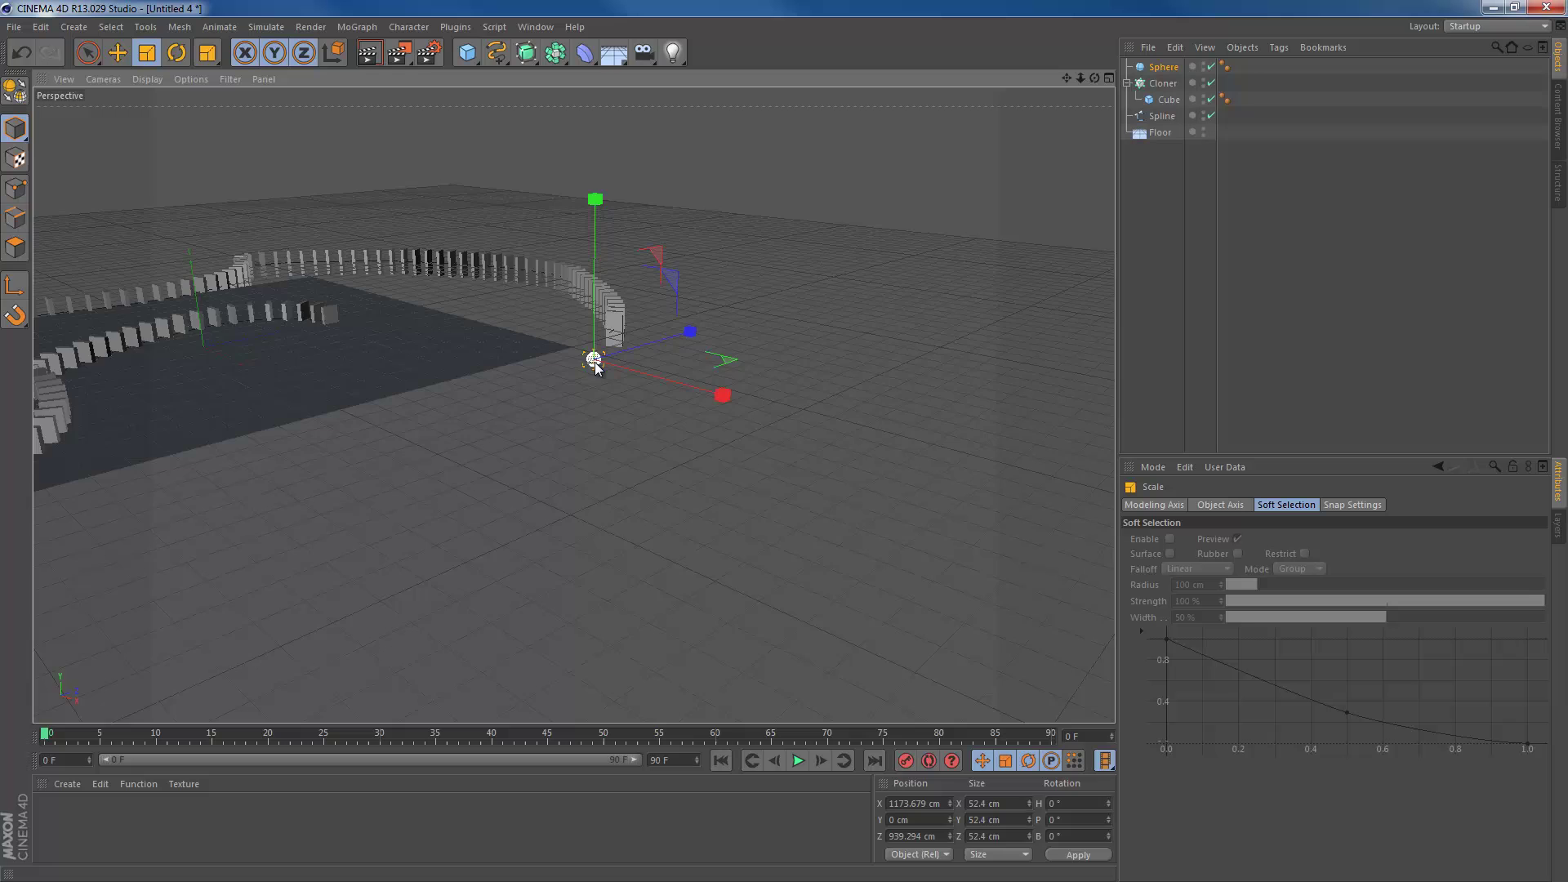
pyautogui.scroll(4, 595, 366)
pyautogui.scroll(1, 597, 367)
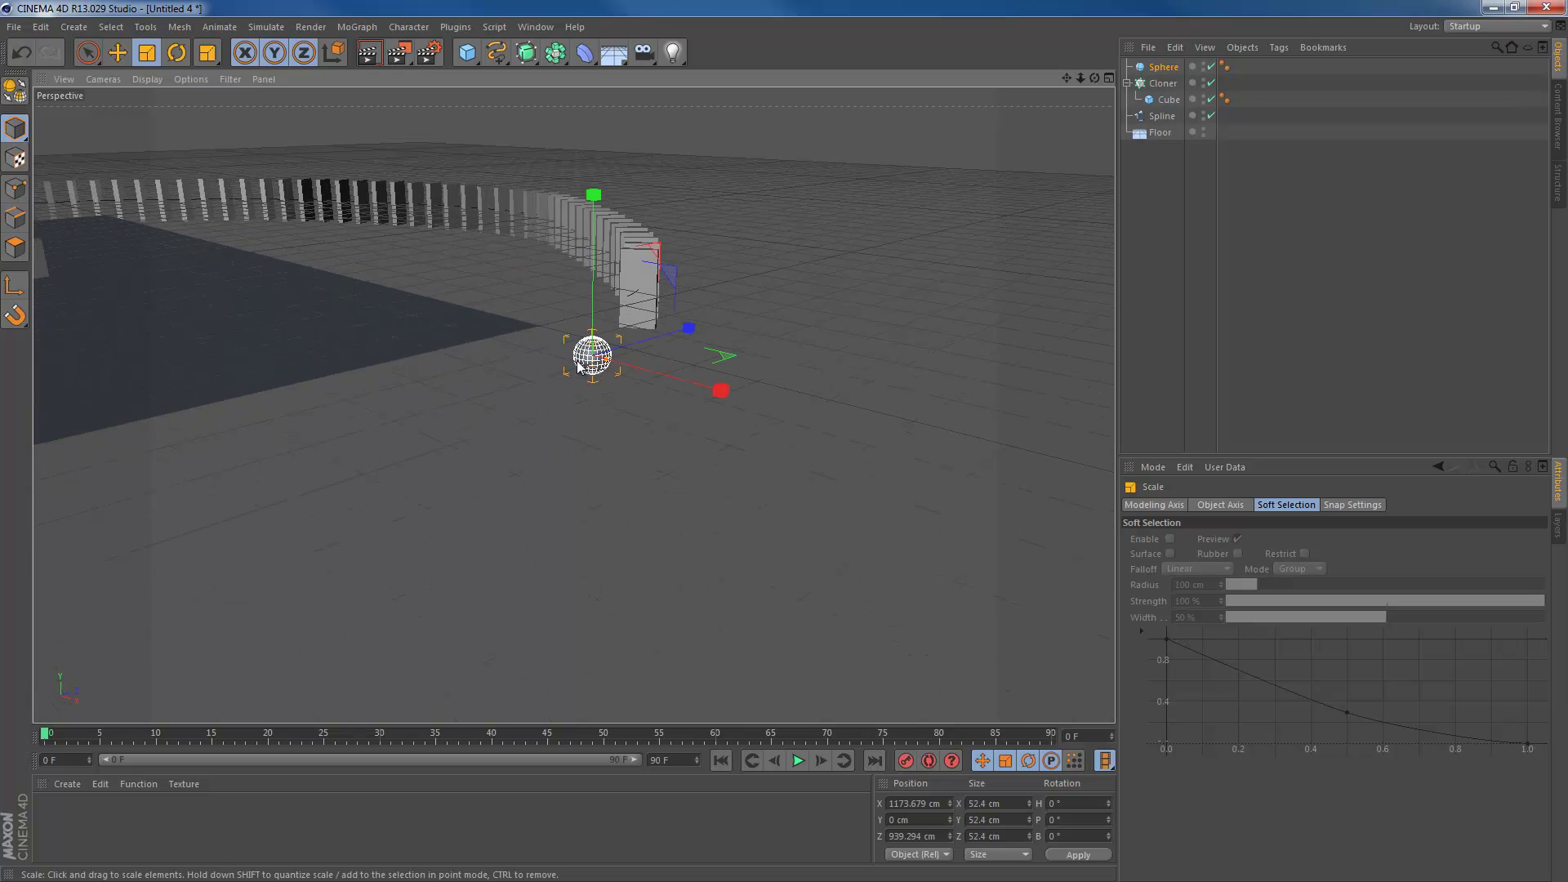
# - In the maximised Top view, move the sphere next to the track's end
pyautogui.middleClick(575, 448)
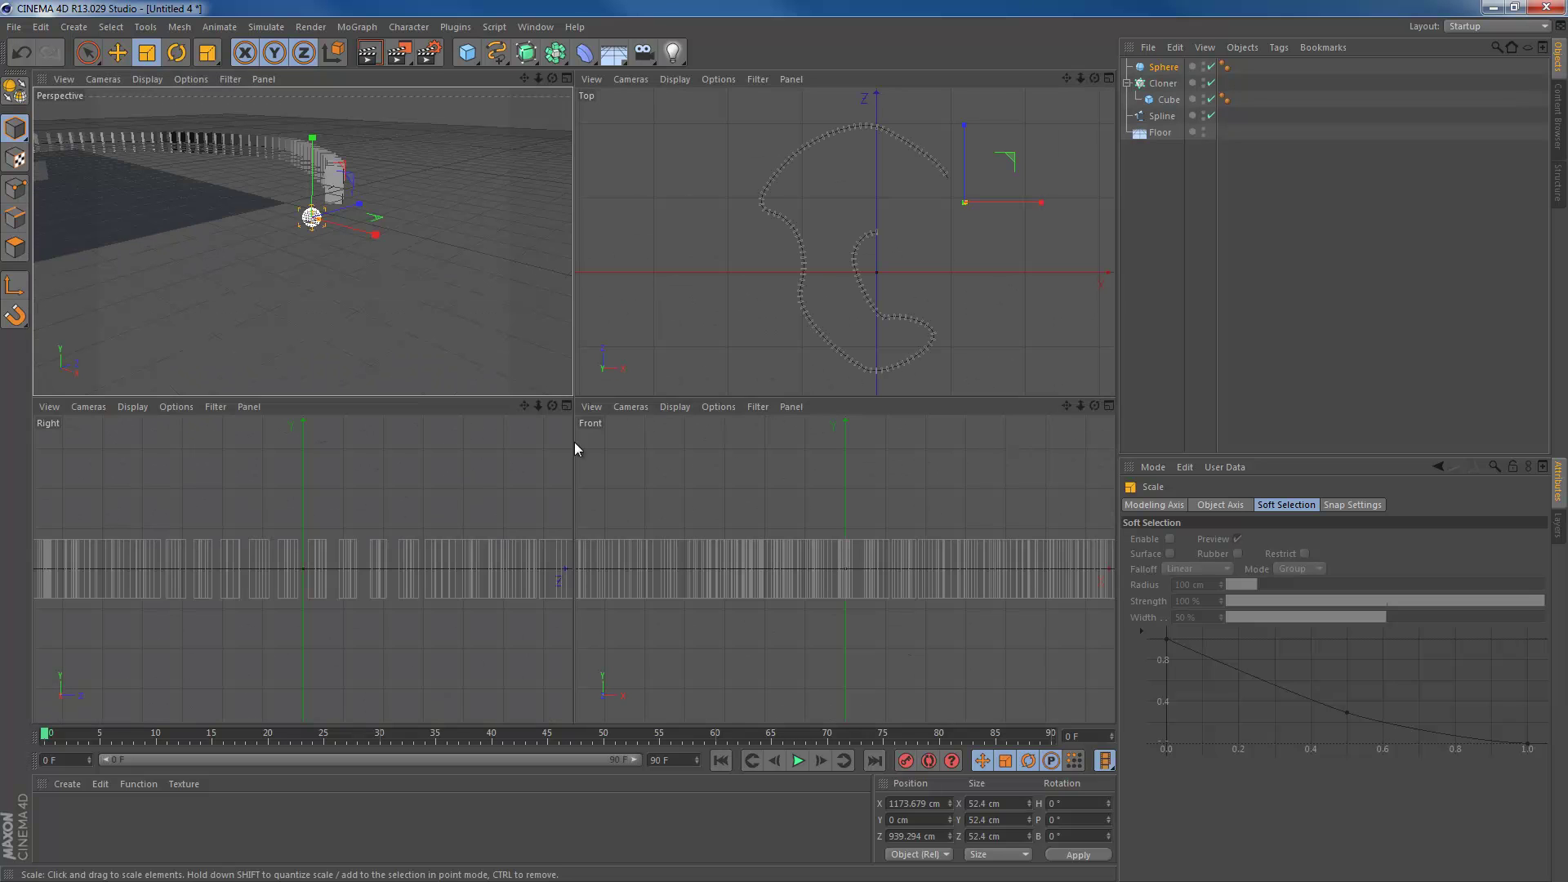
pyautogui.middleClick(1010, 119)
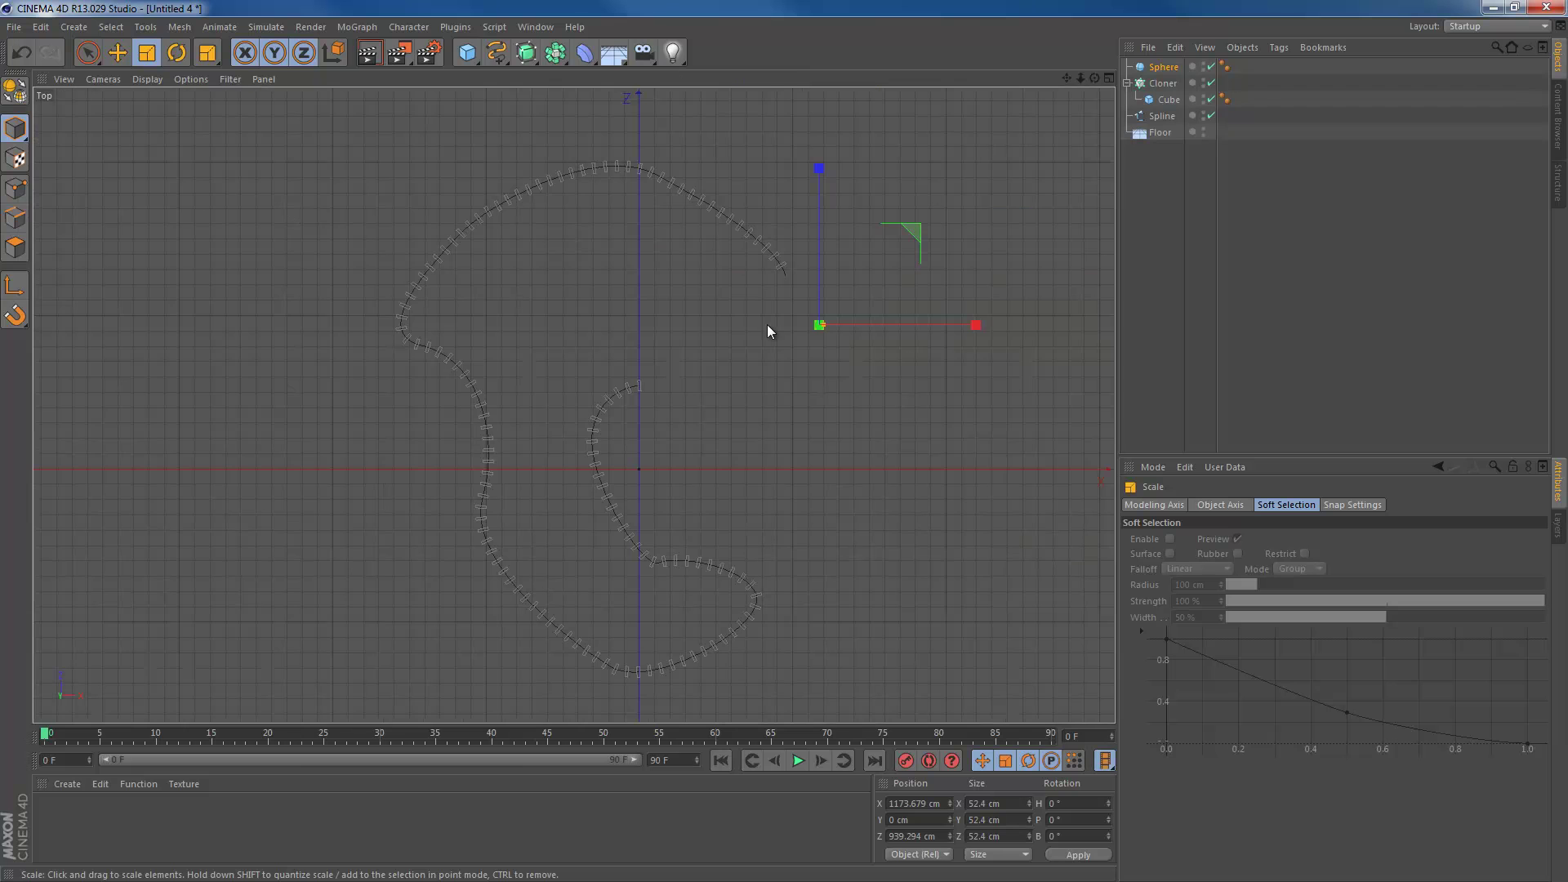
pyautogui.press('e')
pyautogui.moveTo(800, 339); pyautogui.dragTo(775, 303)
# - In Perspective, push the sphere against the last domino and raise it to 42.126 cm
pyautogui.middleClick(794, 317)
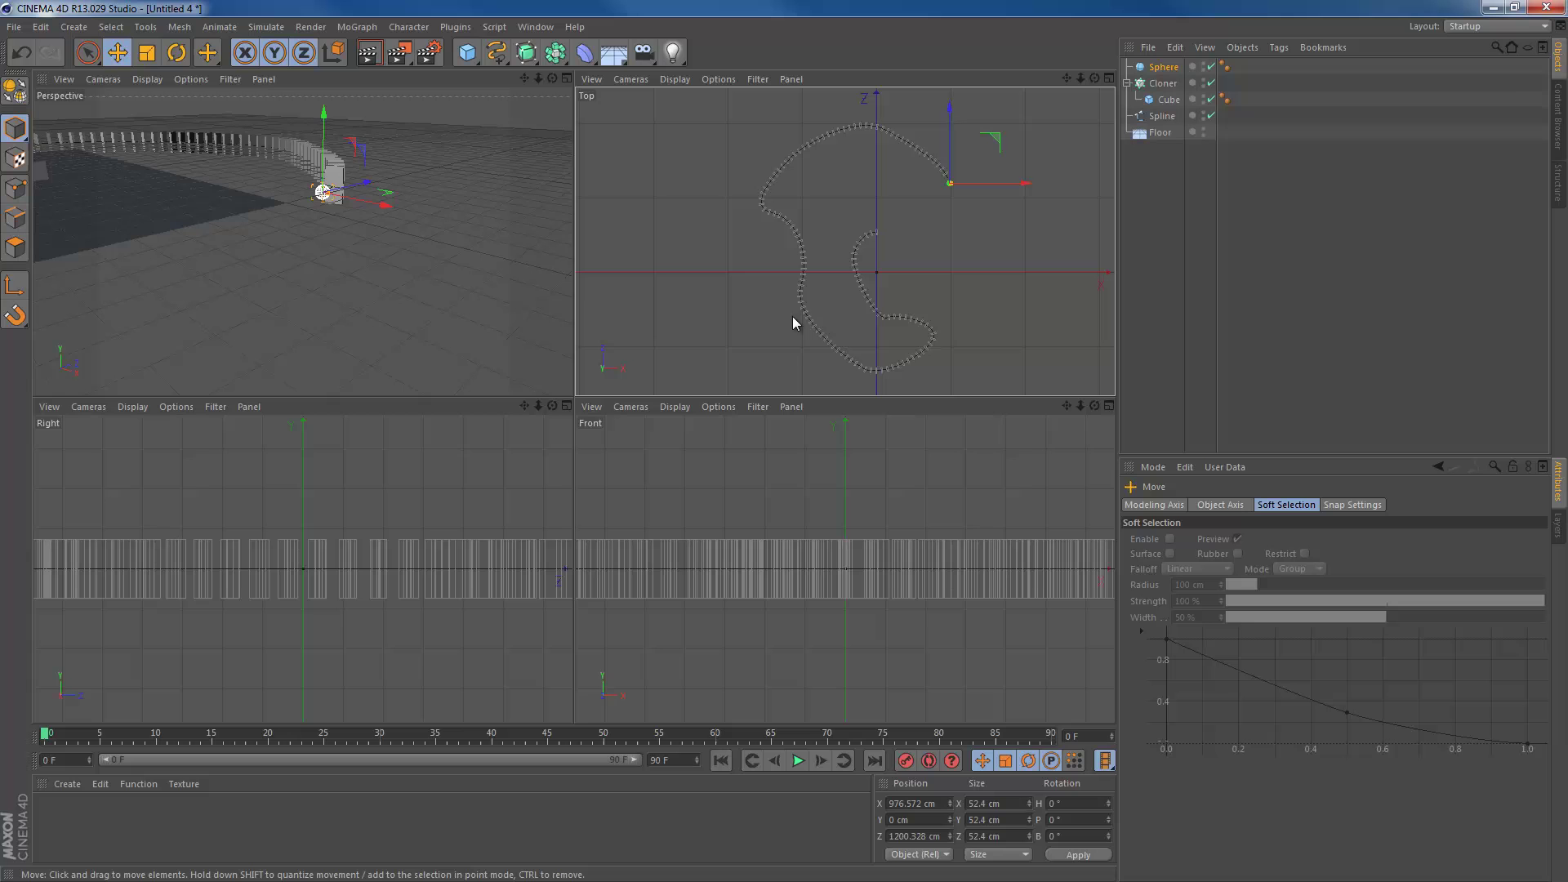
pyautogui.middleClick(304, 252)
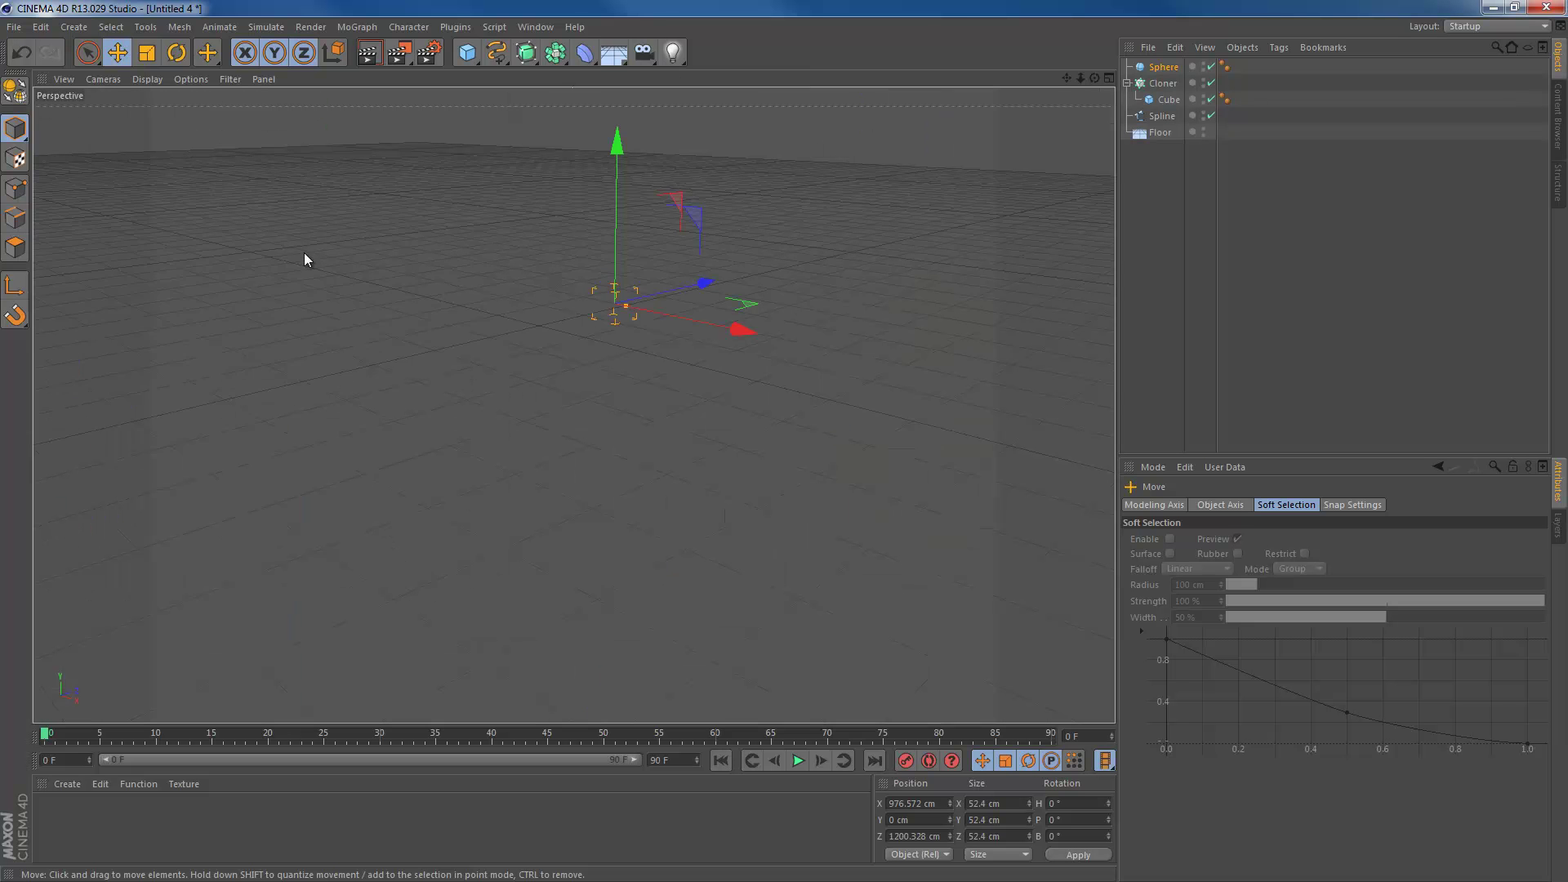
pyautogui.scroll(3, 304, 252)
pyautogui.keyDown('alt'); pyautogui.moveTo(430, 279); pyautogui.dragTo(713, 339, button='right'); pyautogui.keyUp('alt')
pyautogui.moveTo(713, 339); pyautogui.dragTo(833, 358)
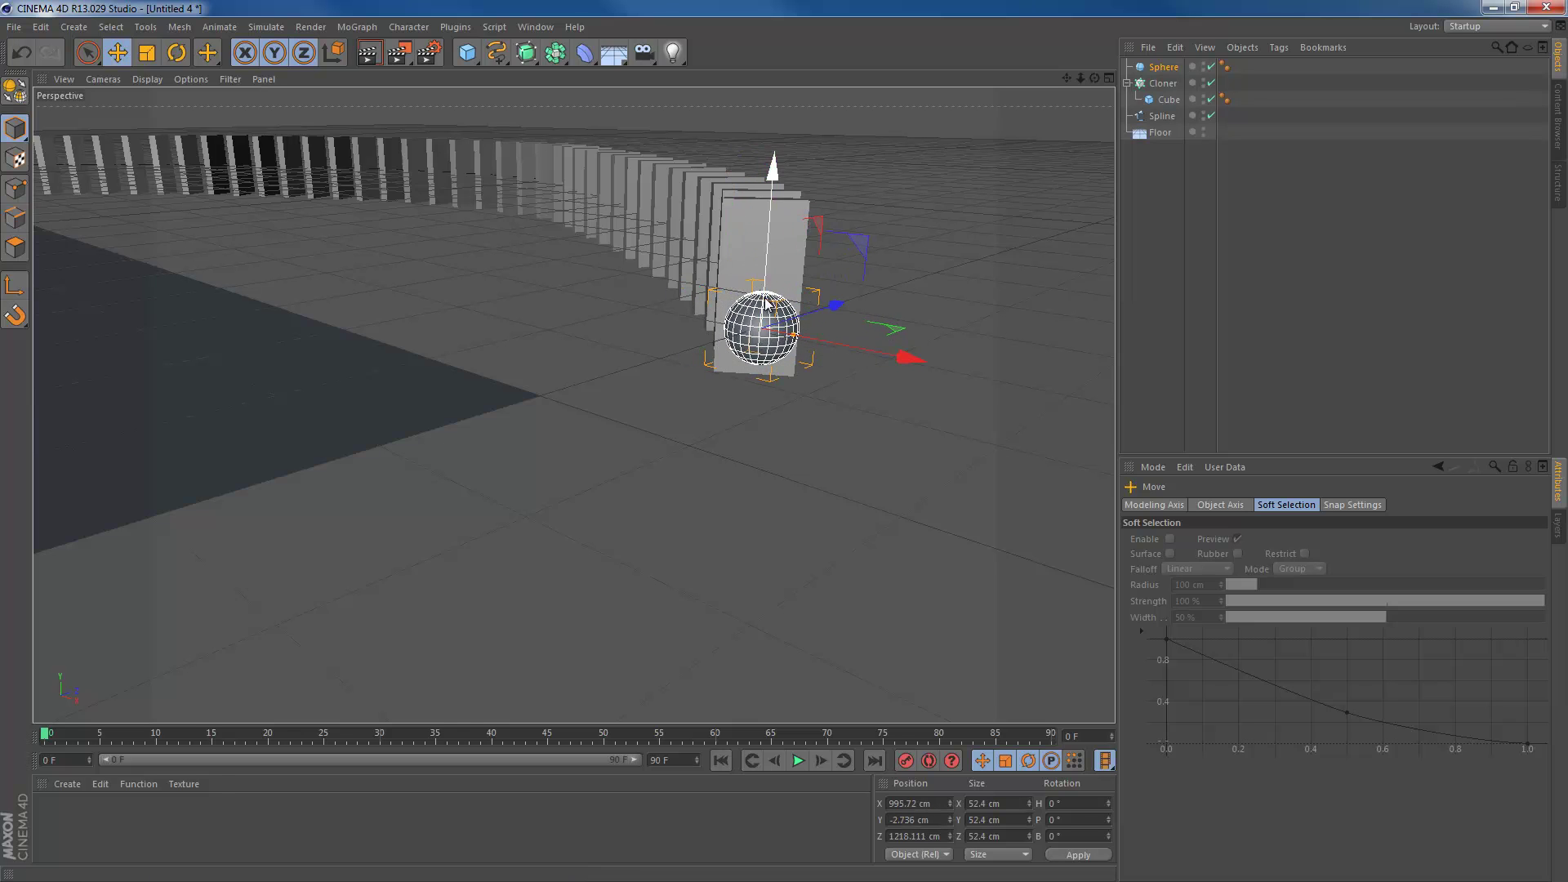
pyautogui.moveTo(770, 246); pyautogui.dragTo(756, 186)
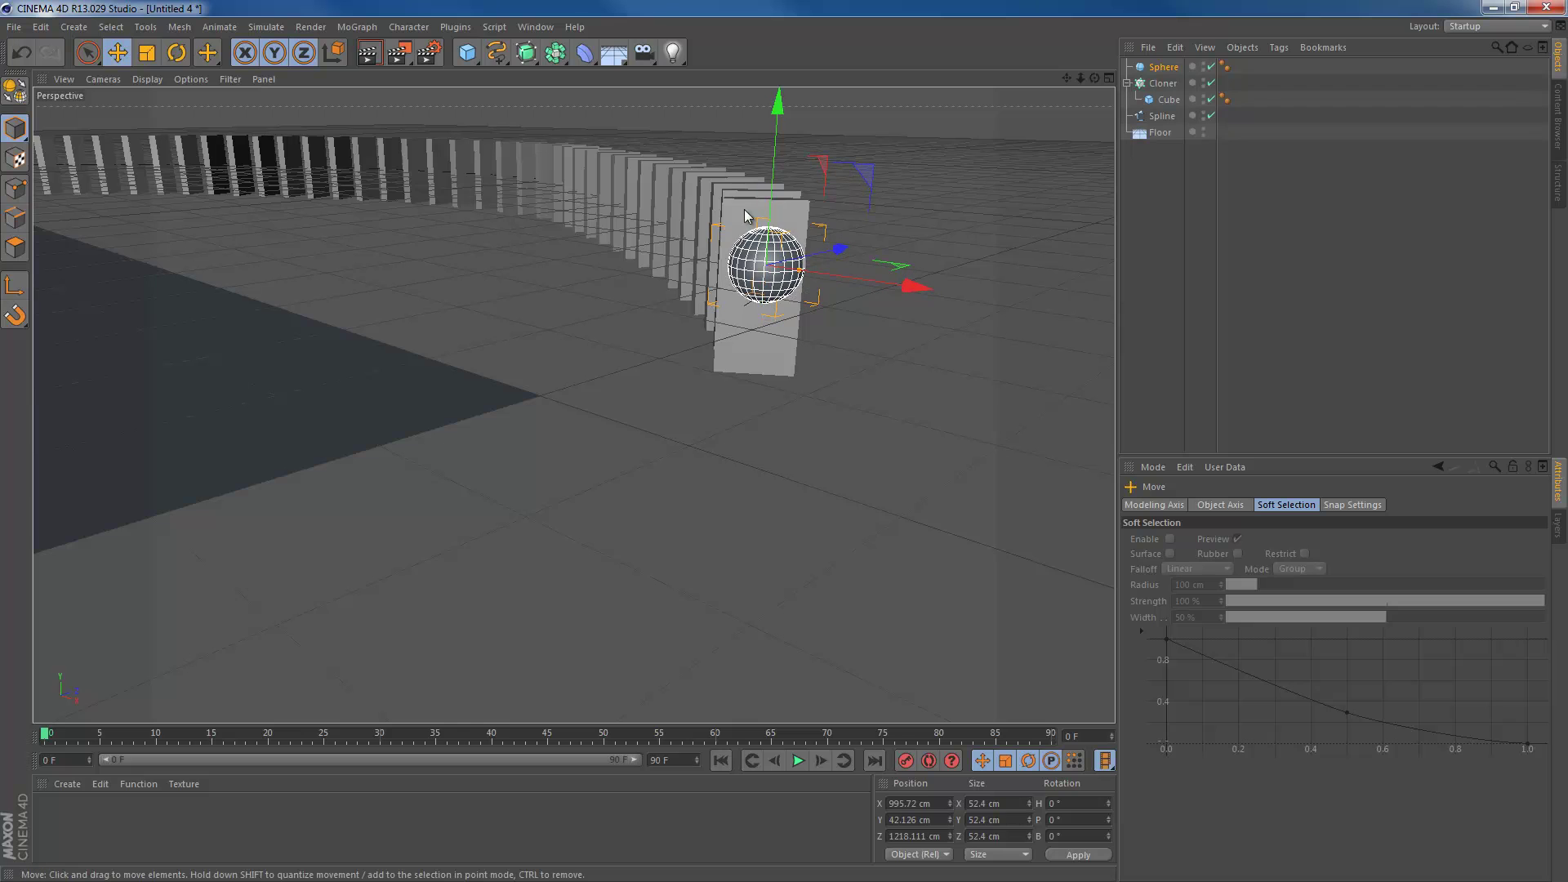
pyautogui.middleClick(555, 347)
pyautogui.scroll(-5, 472, 518)
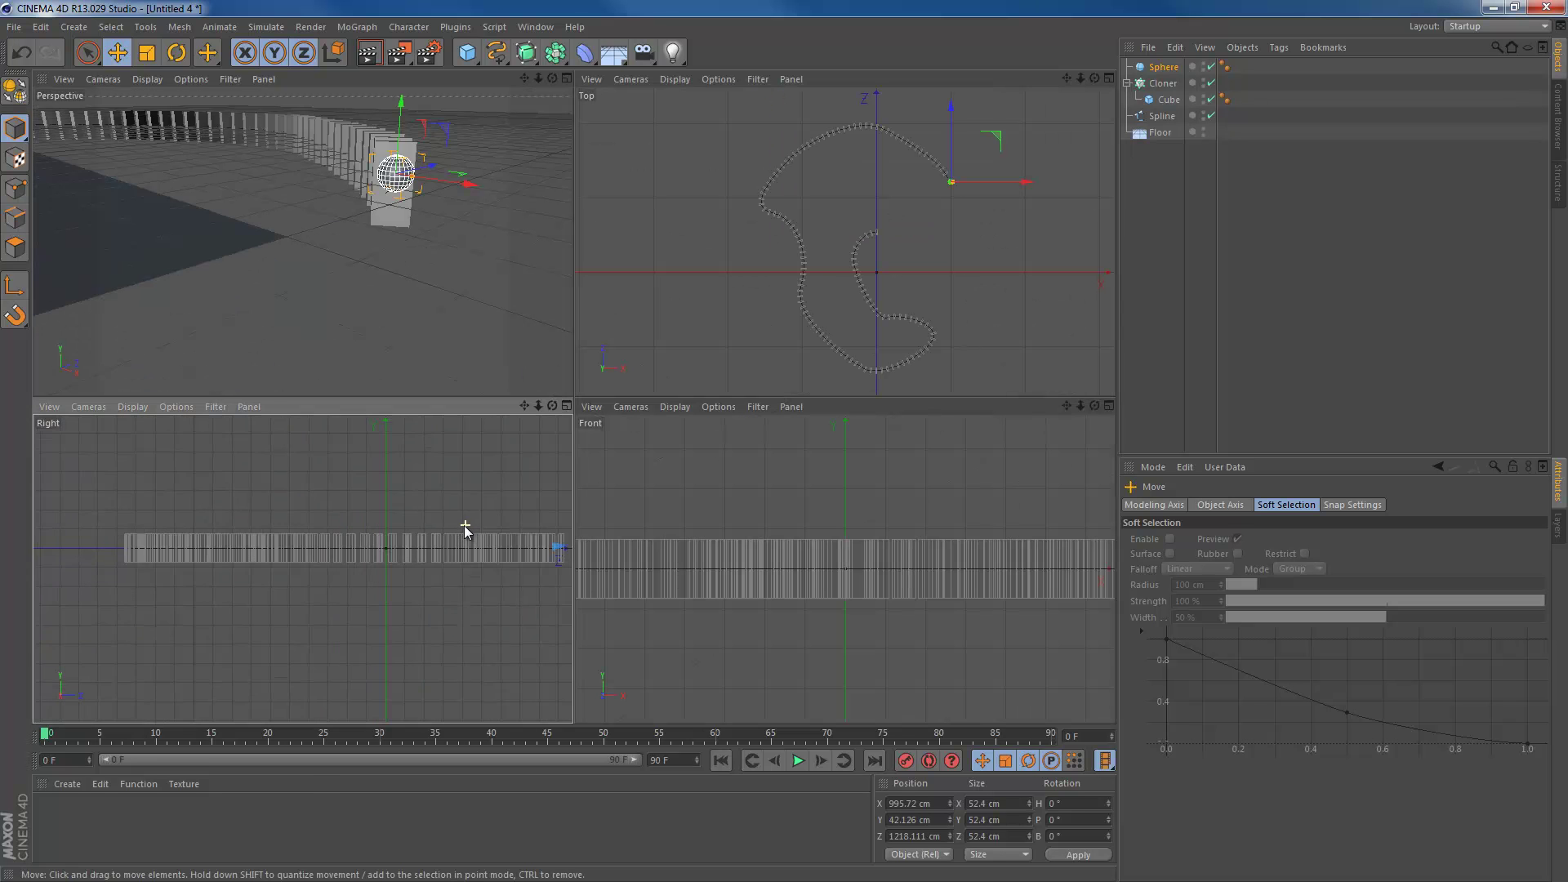
pyautogui.scroll(6, 457, 544)
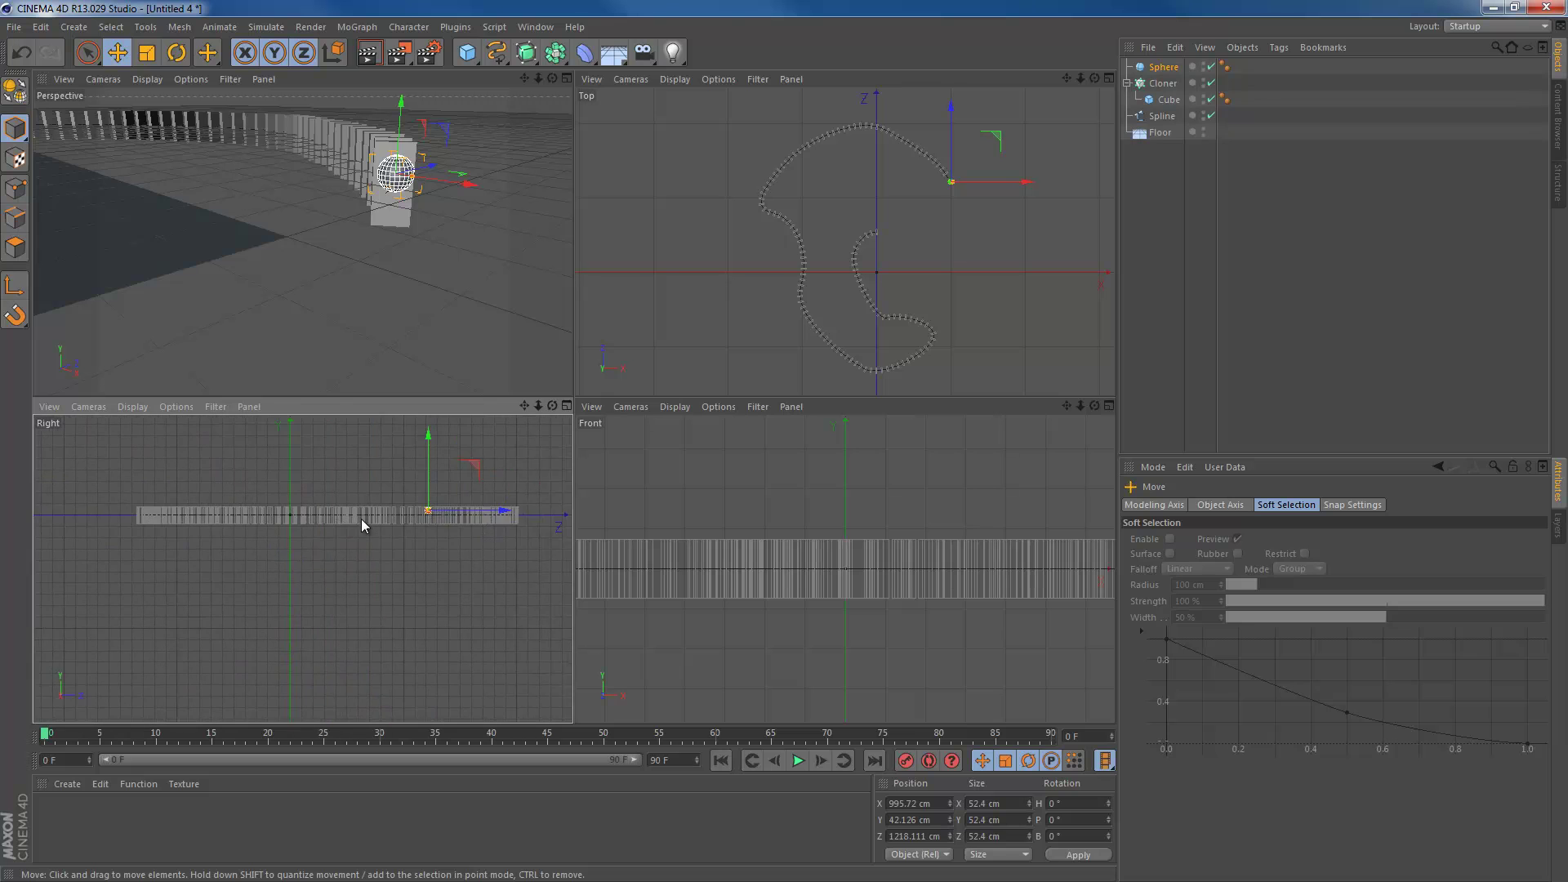
pyautogui.scroll(3, 439, 539)
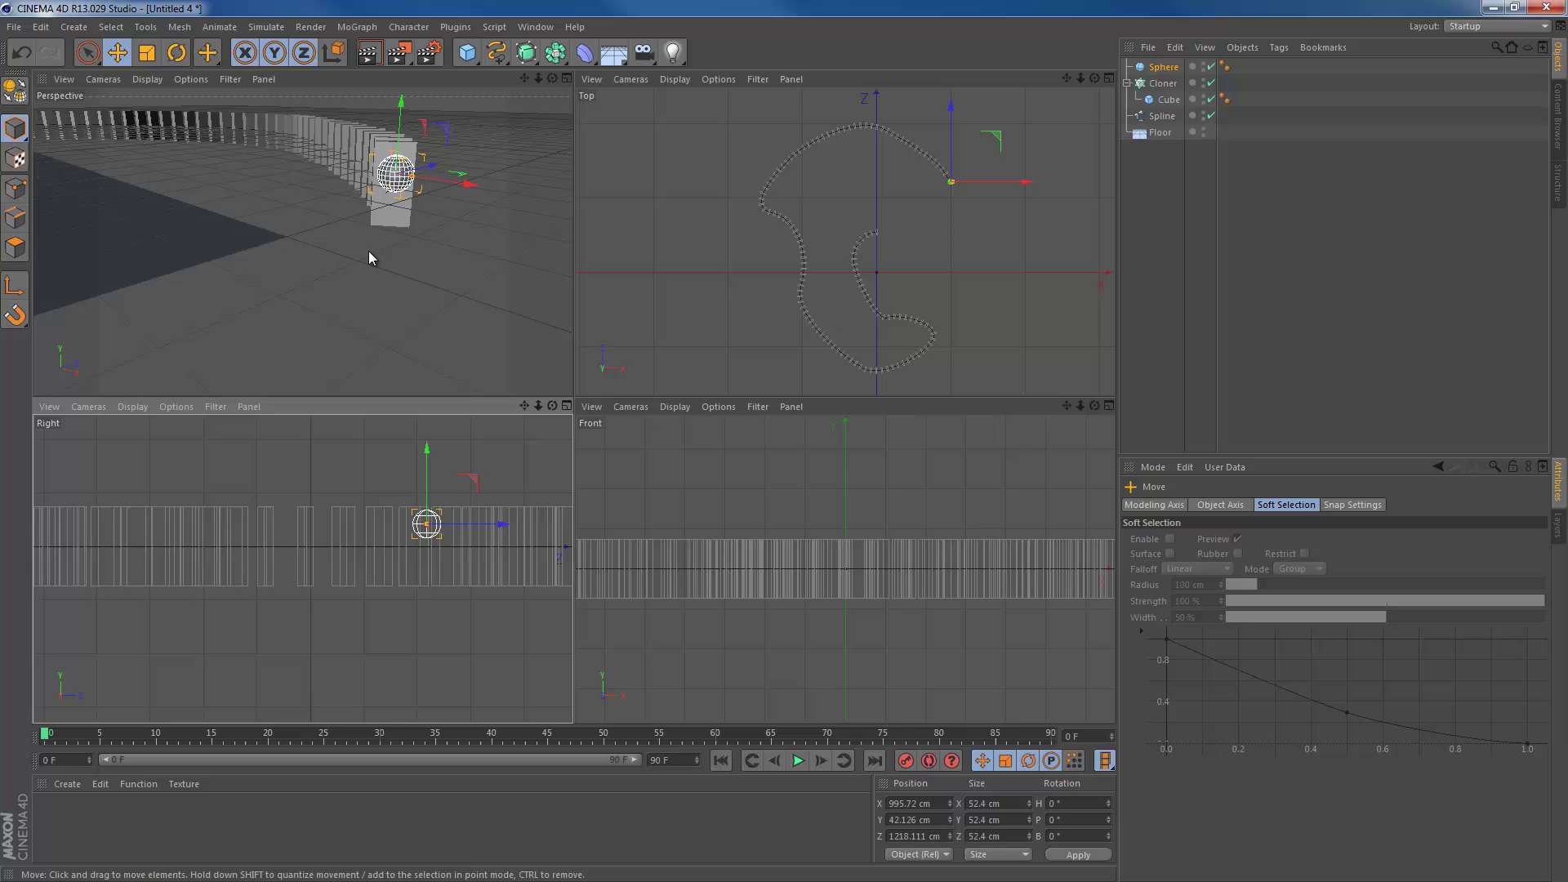
# - In the top view, keyframe the Sphere at frame 0 and again at frame 10, moved along the spline toward the dominoes
pyautogui.middleClick(946, 185)
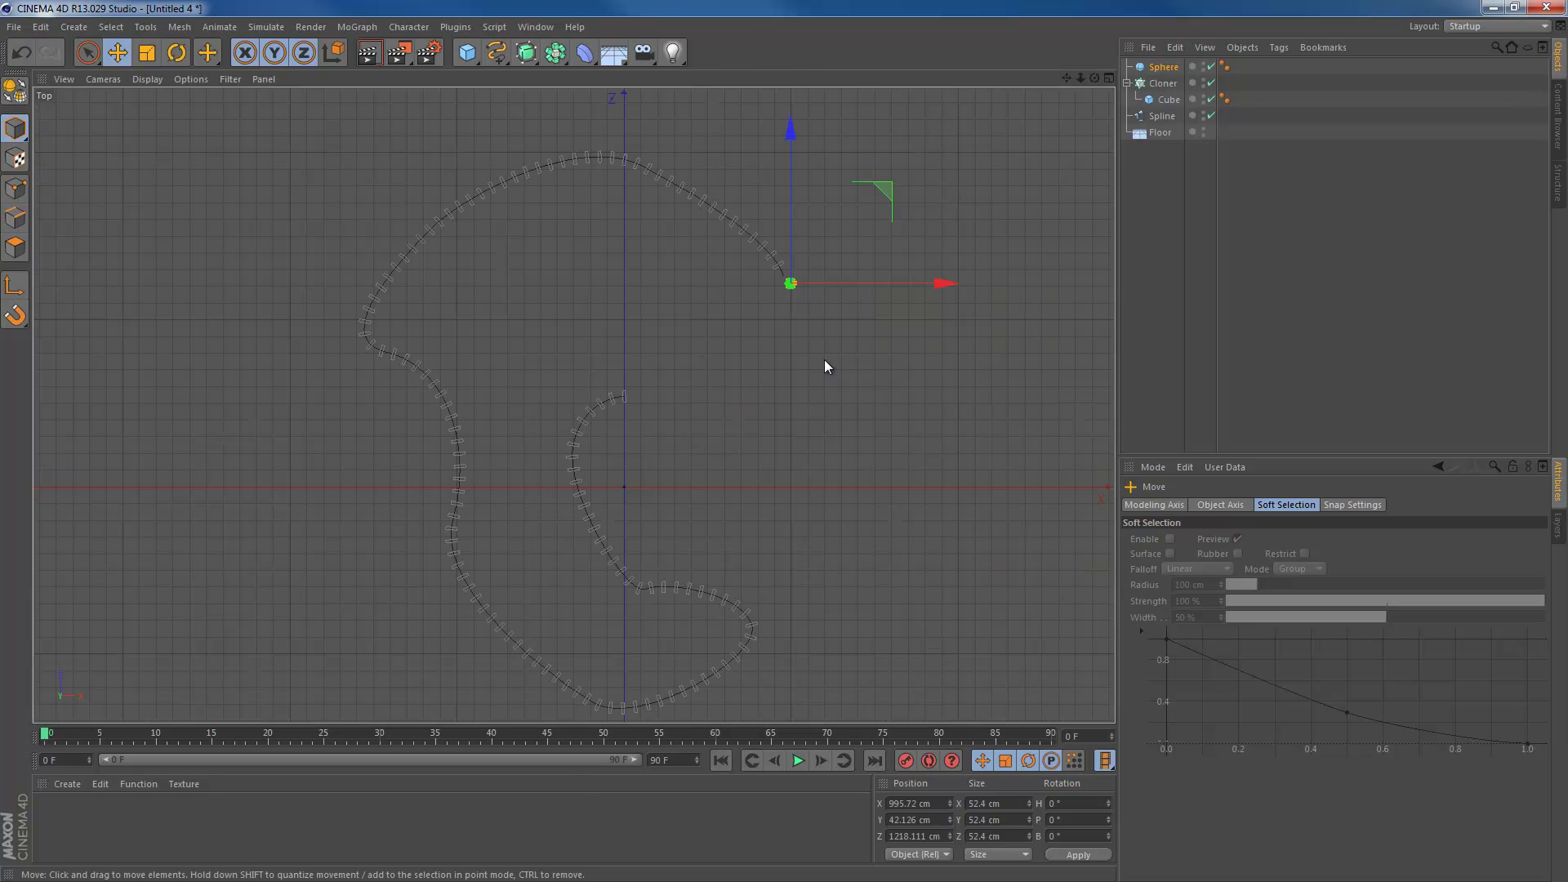
pyautogui.scroll(5, 825, 366)
pyautogui.keyDown('alt'); pyautogui.moveTo(700, 231); pyautogui.dragTo(801, 483, button='middle'); pyautogui.keyUp('alt')
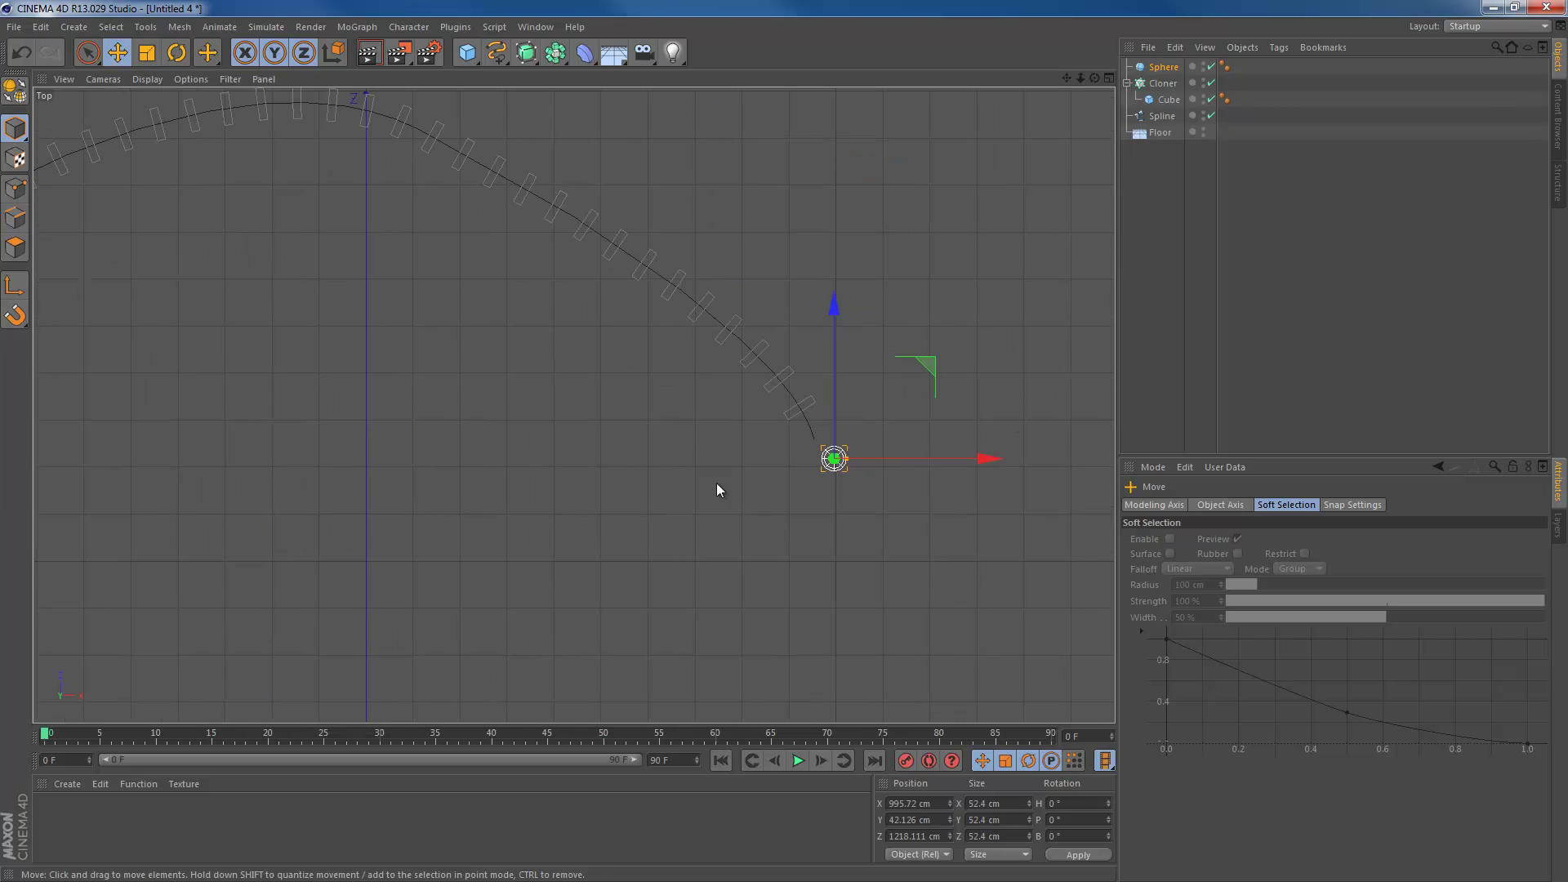
pyautogui.click(907, 762)
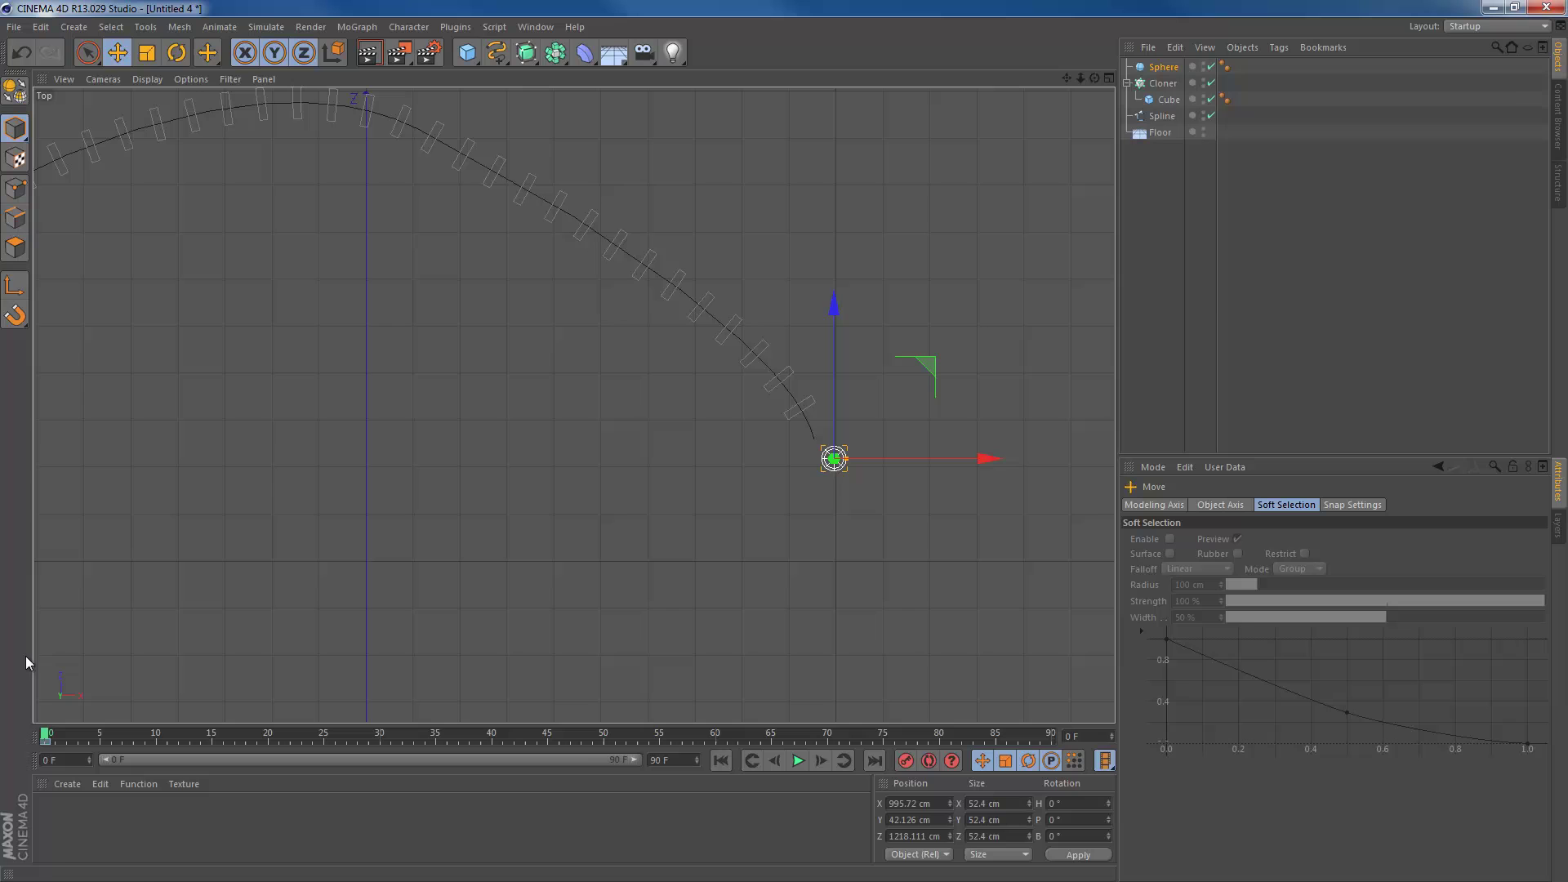
pyautogui.moveTo(46, 735); pyautogui.dragTo(158, 739)
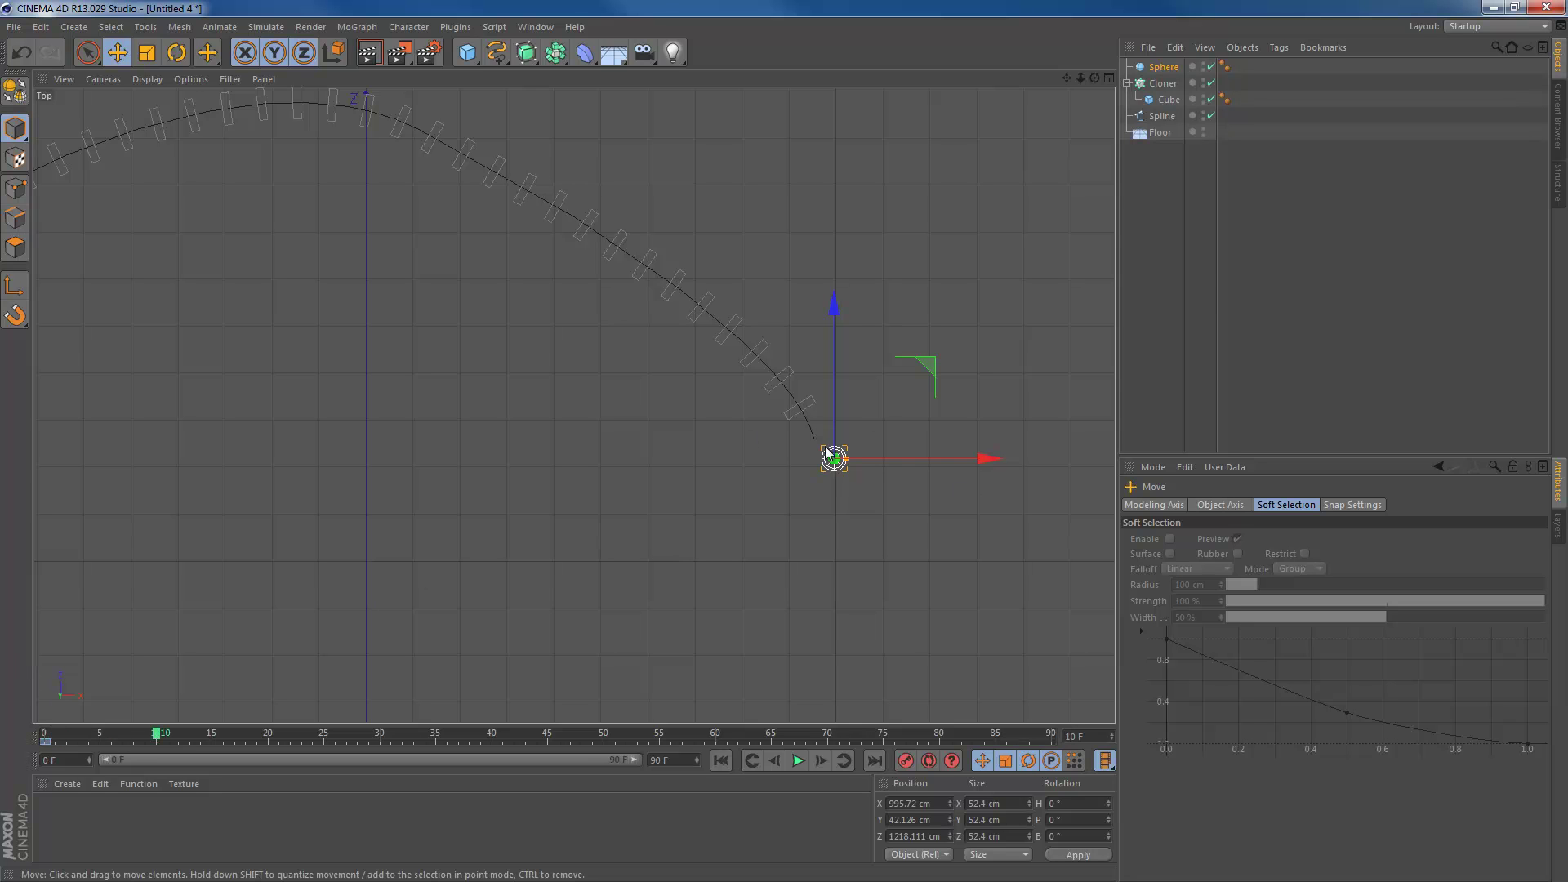
pyautogui.moveTo(857, 434); pyautogui.dragTo(833, 401)
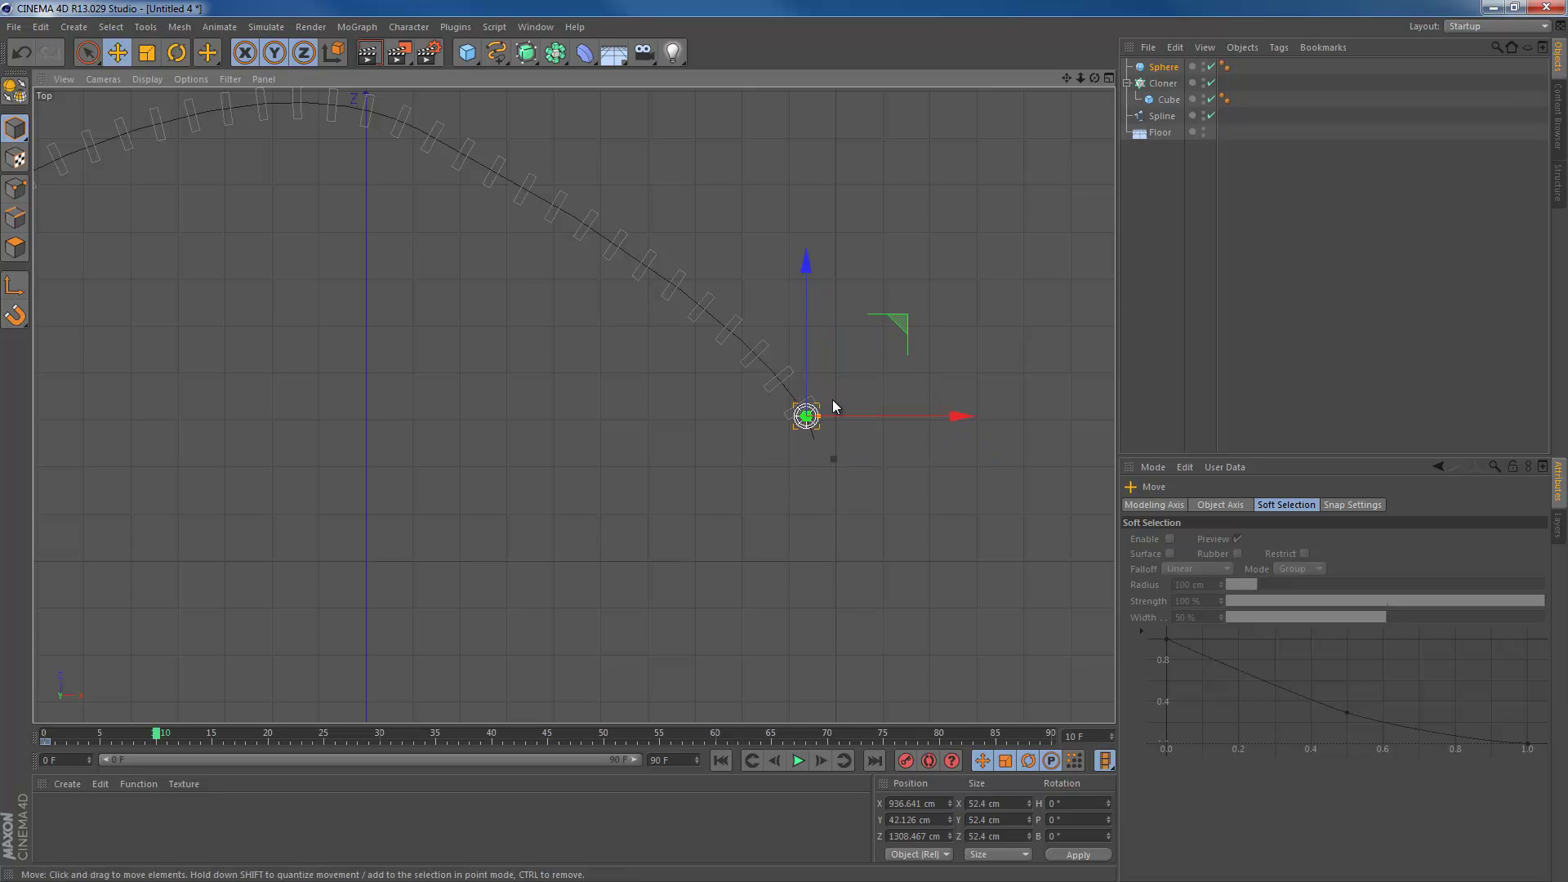
pyautogui.click(906, 761)
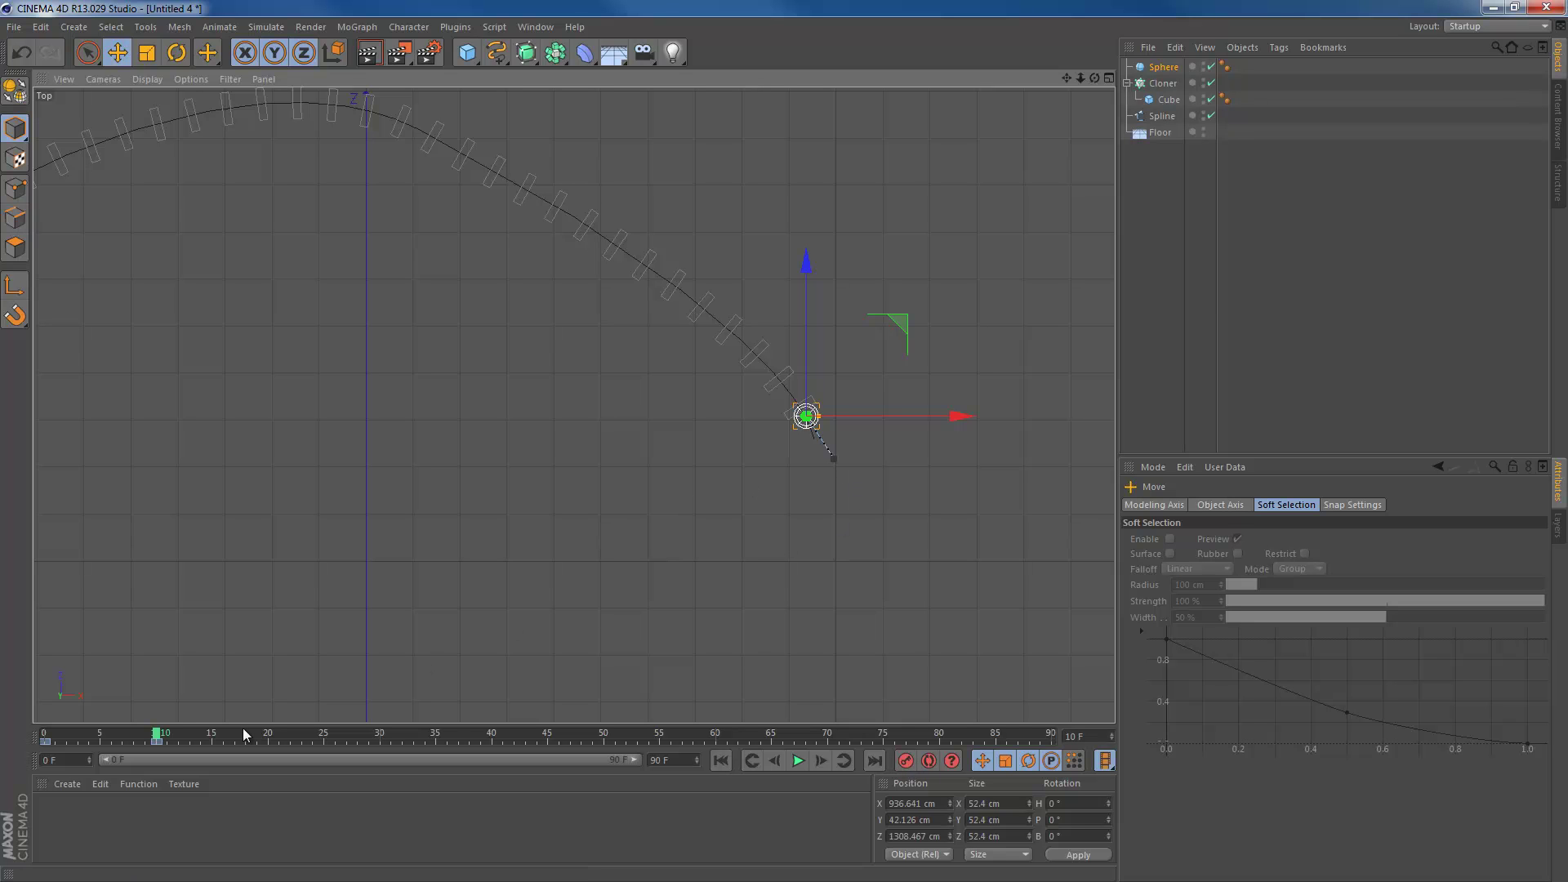
# - Play back from frame 0 to preview the sphere's motion, then rewind and deselect it
pyautogui.moveTo(158, 735); pyautogui.dragTo(14, 743)
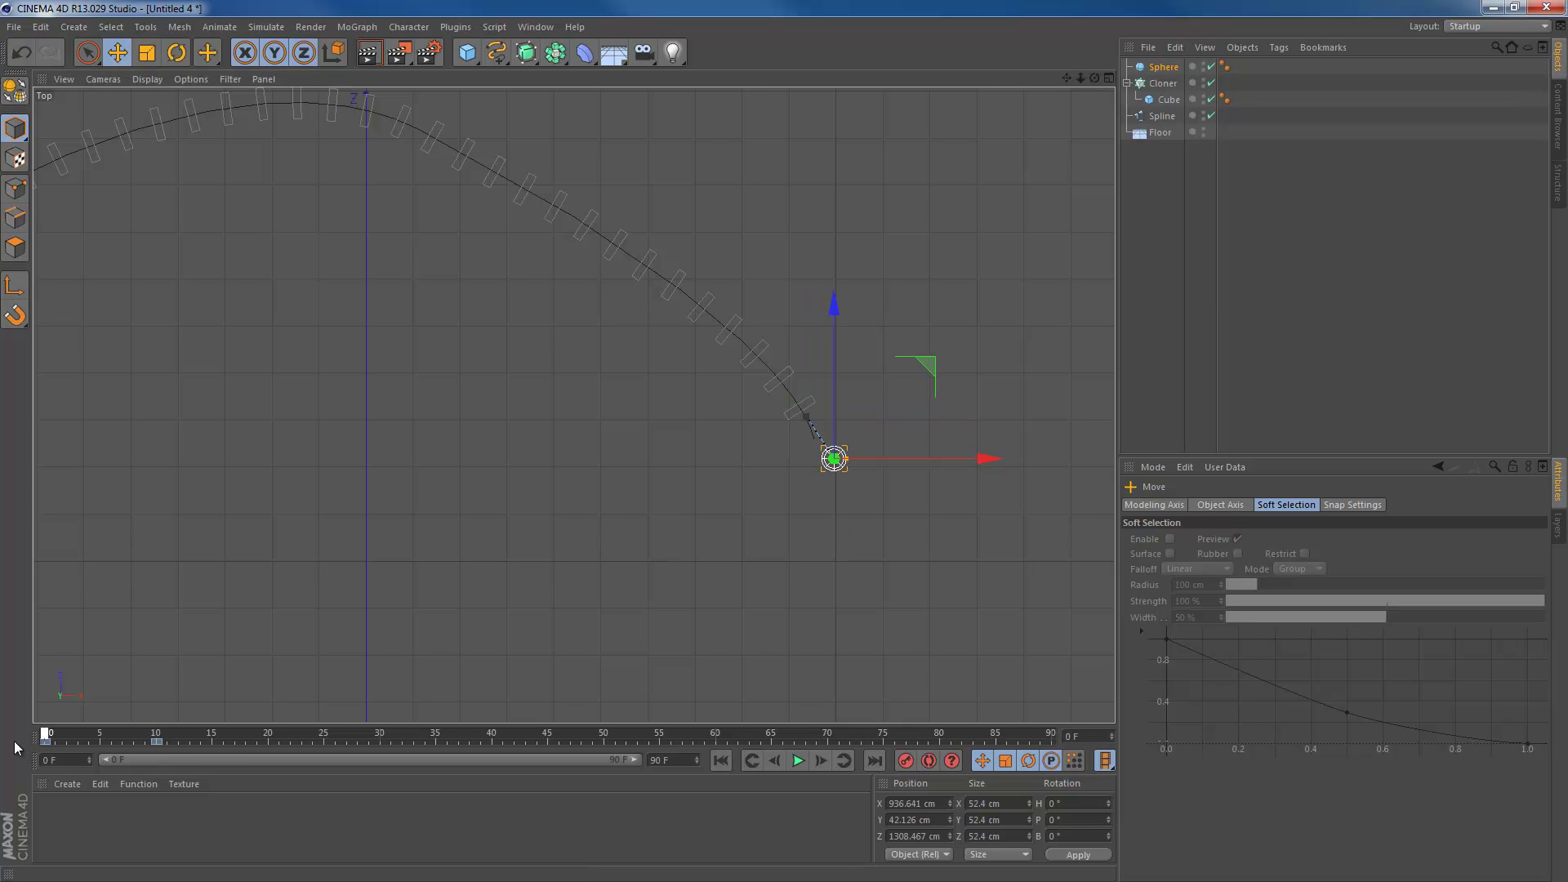
pyautogui.press('F8')
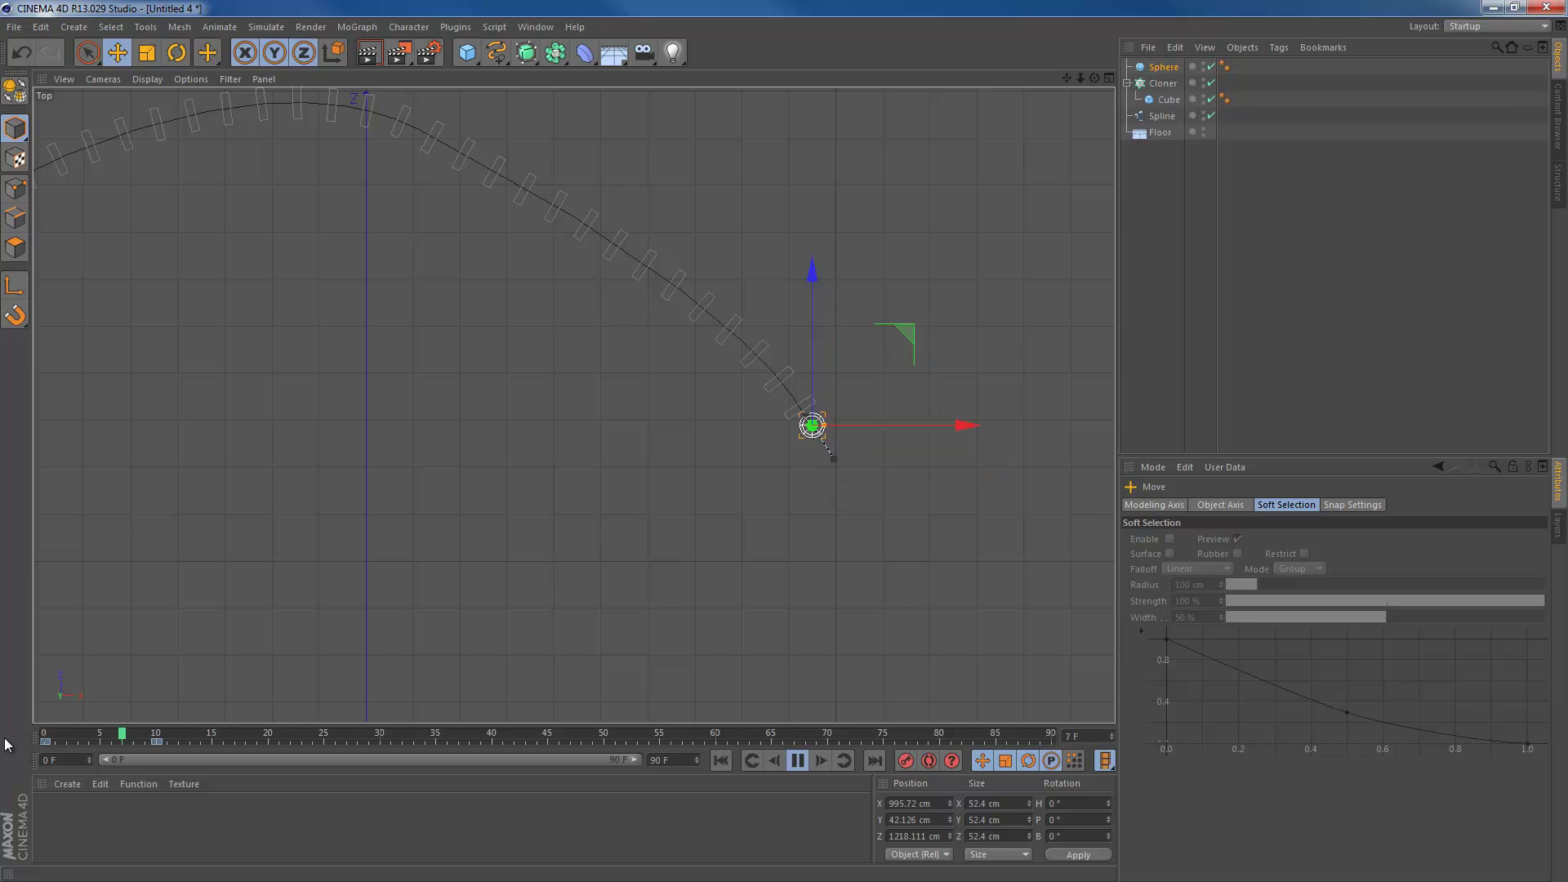
pyautogui.press('F8')
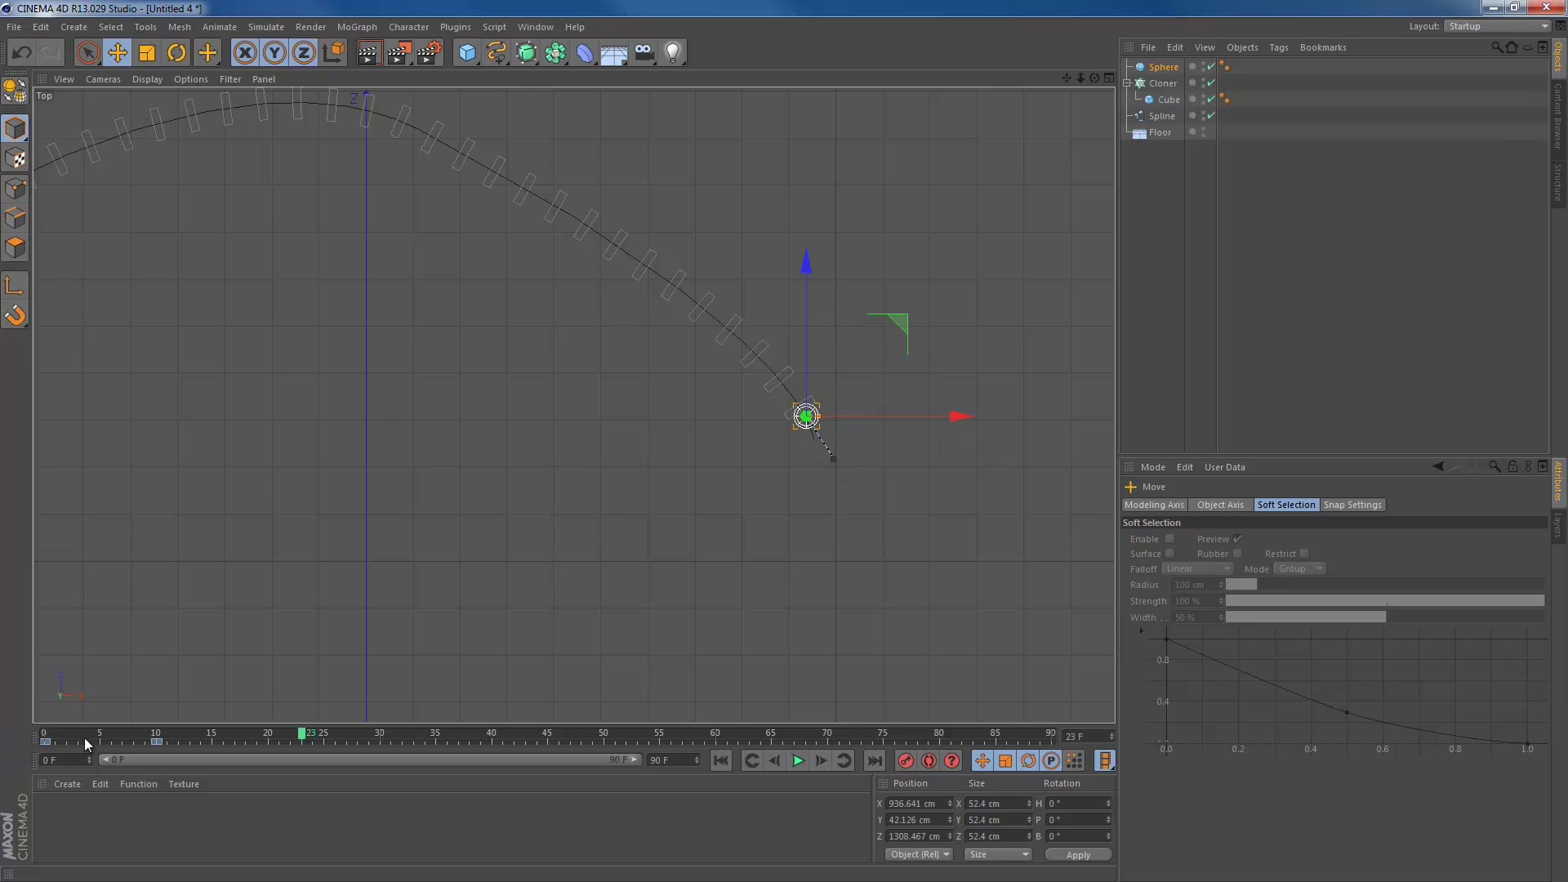
pyautogui.moveTo(87, 742); pyautogui.dragTo(22, 737)
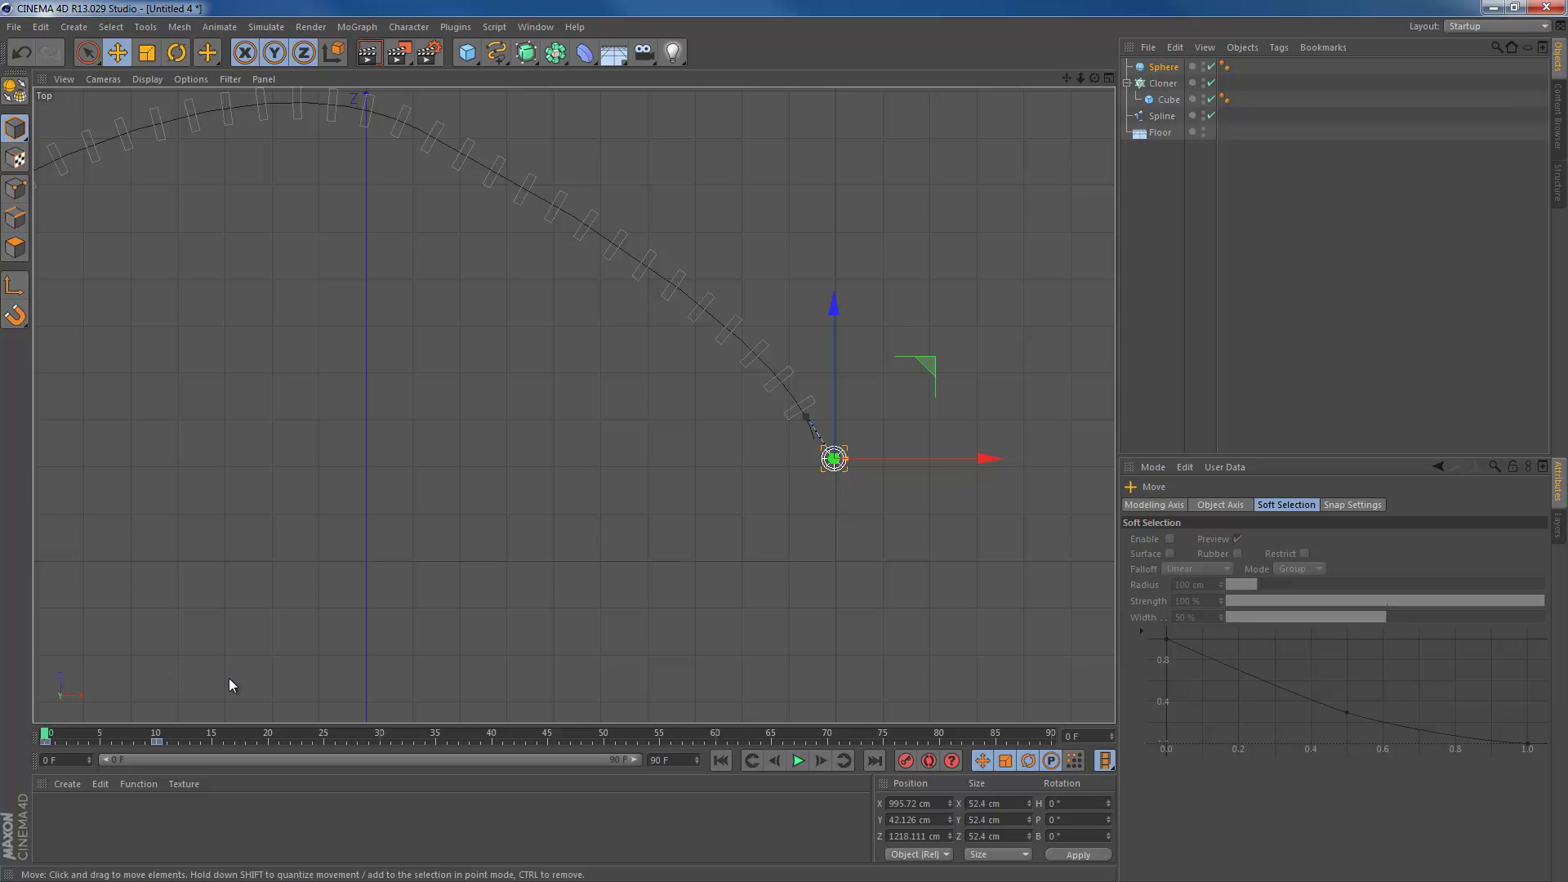
pyautogui.click(1141, 223)
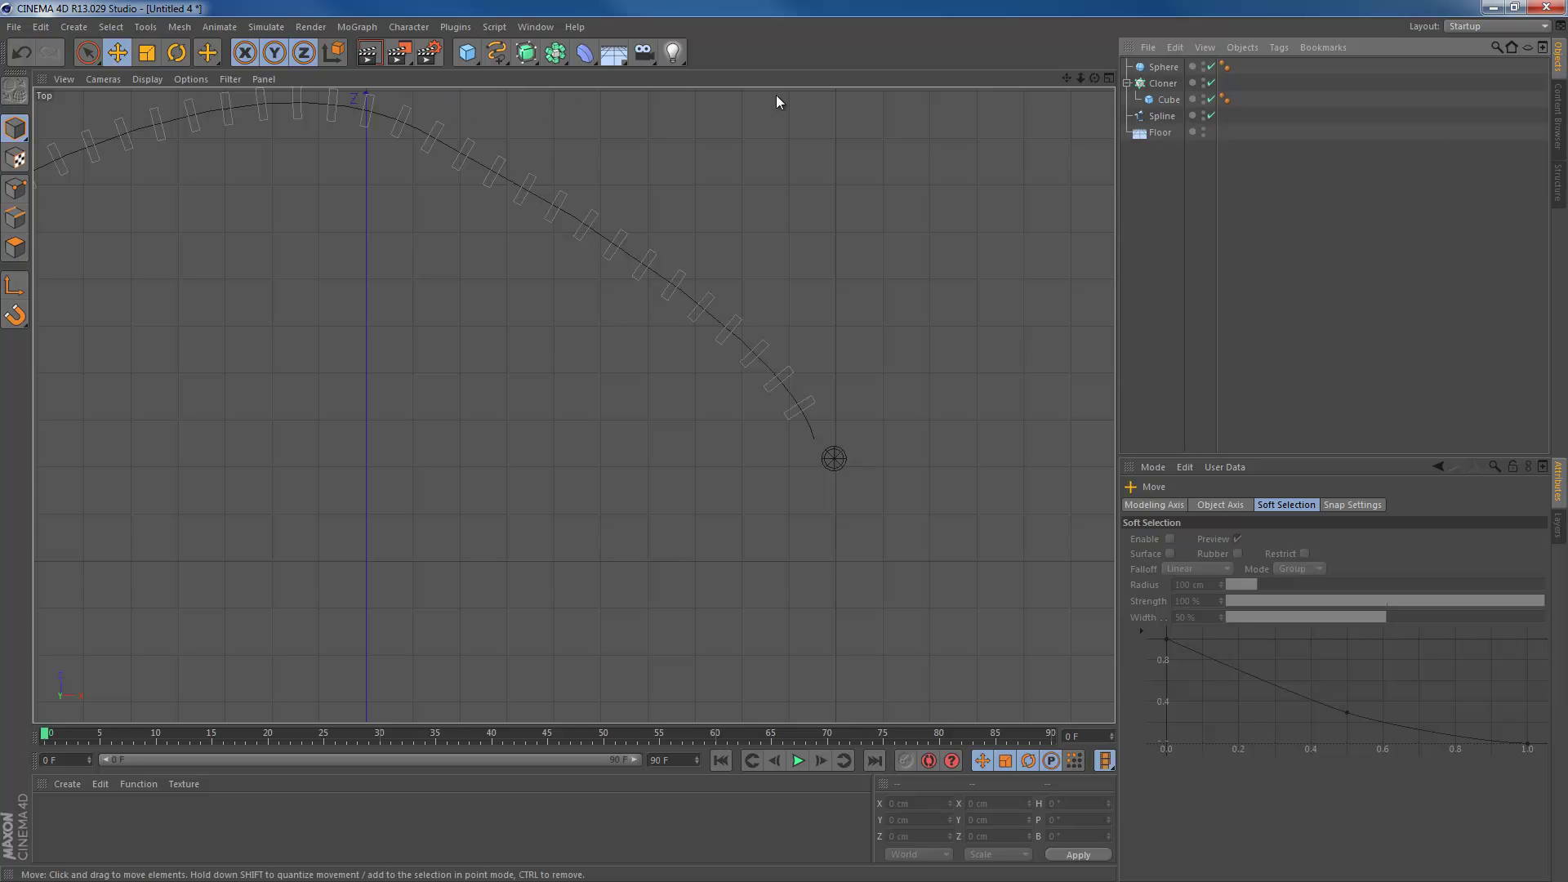
# - Browse the Floor's Simulation Tags menu and dismiss it without adding any tag
pyautogui.rightClick(1161, 134)
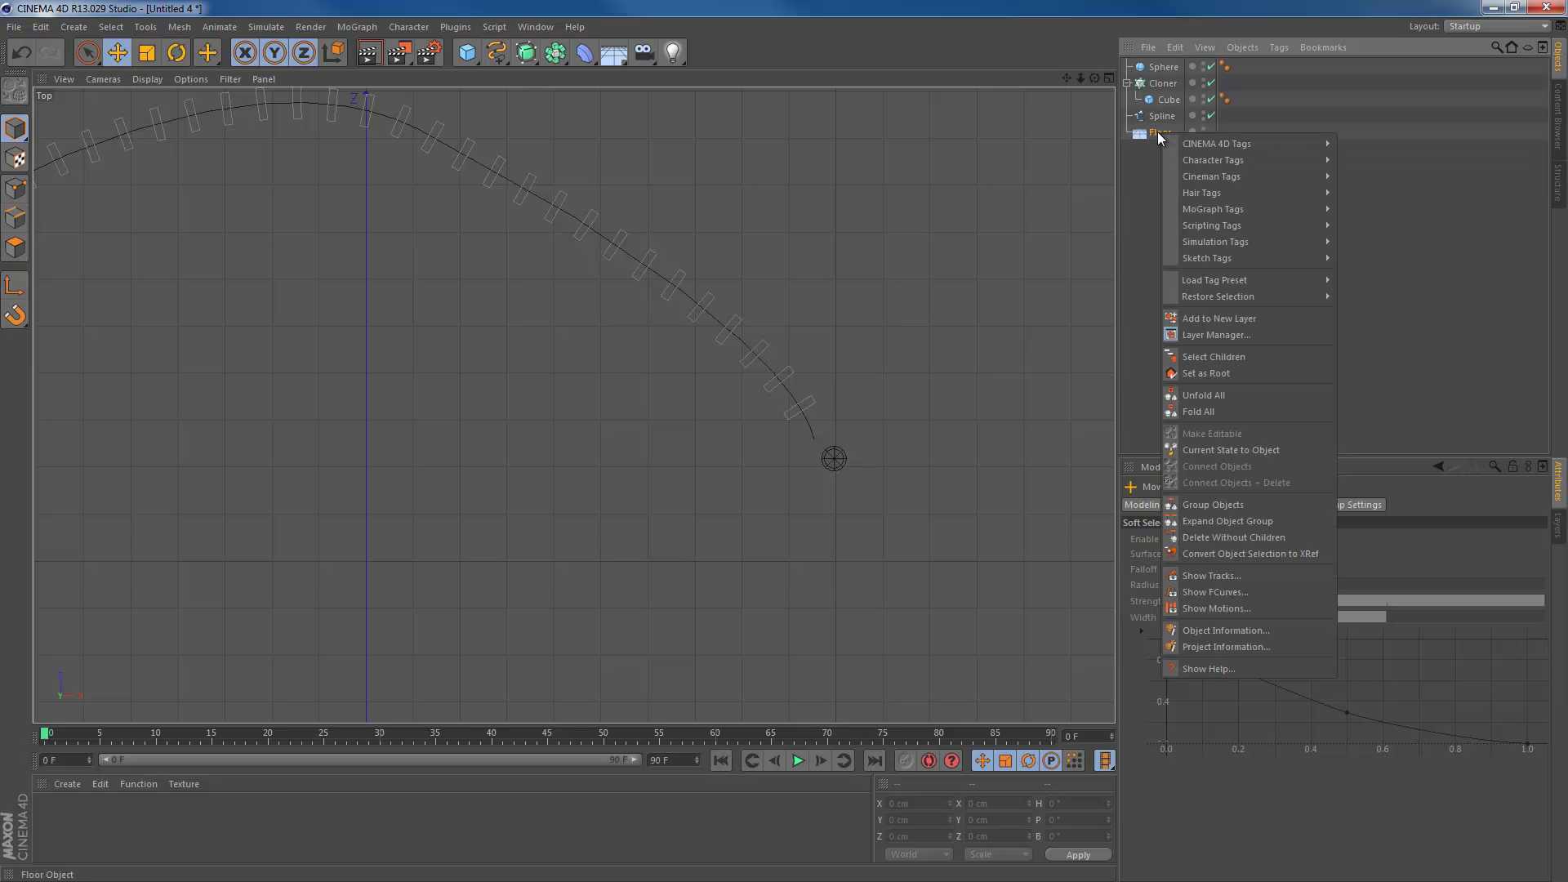
pyautogui.moveTo(1241, 242)
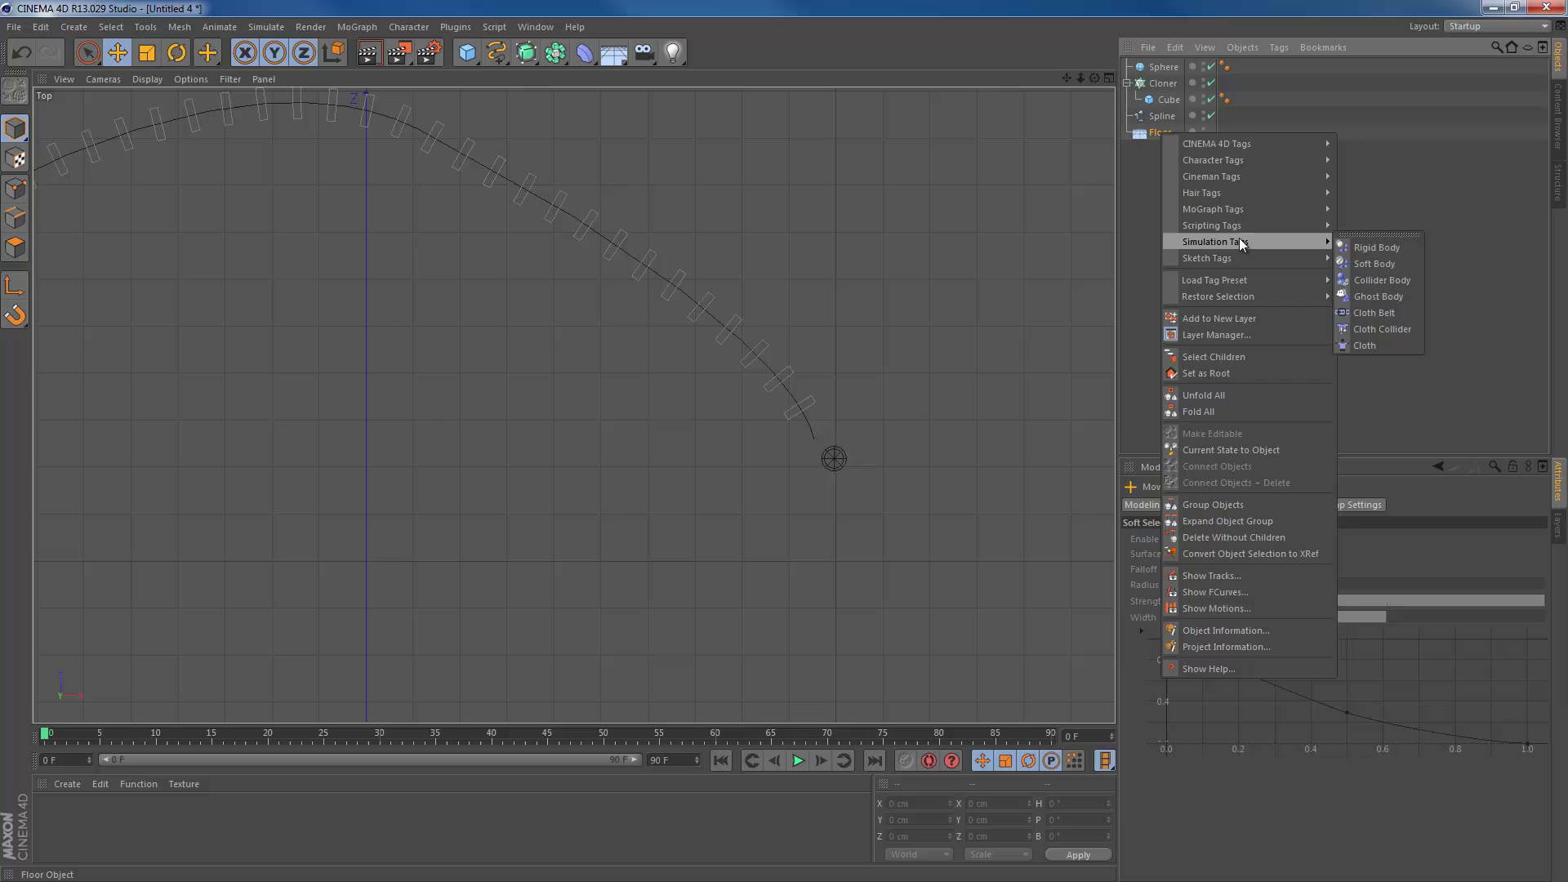
pyautogui.click(814, 394)
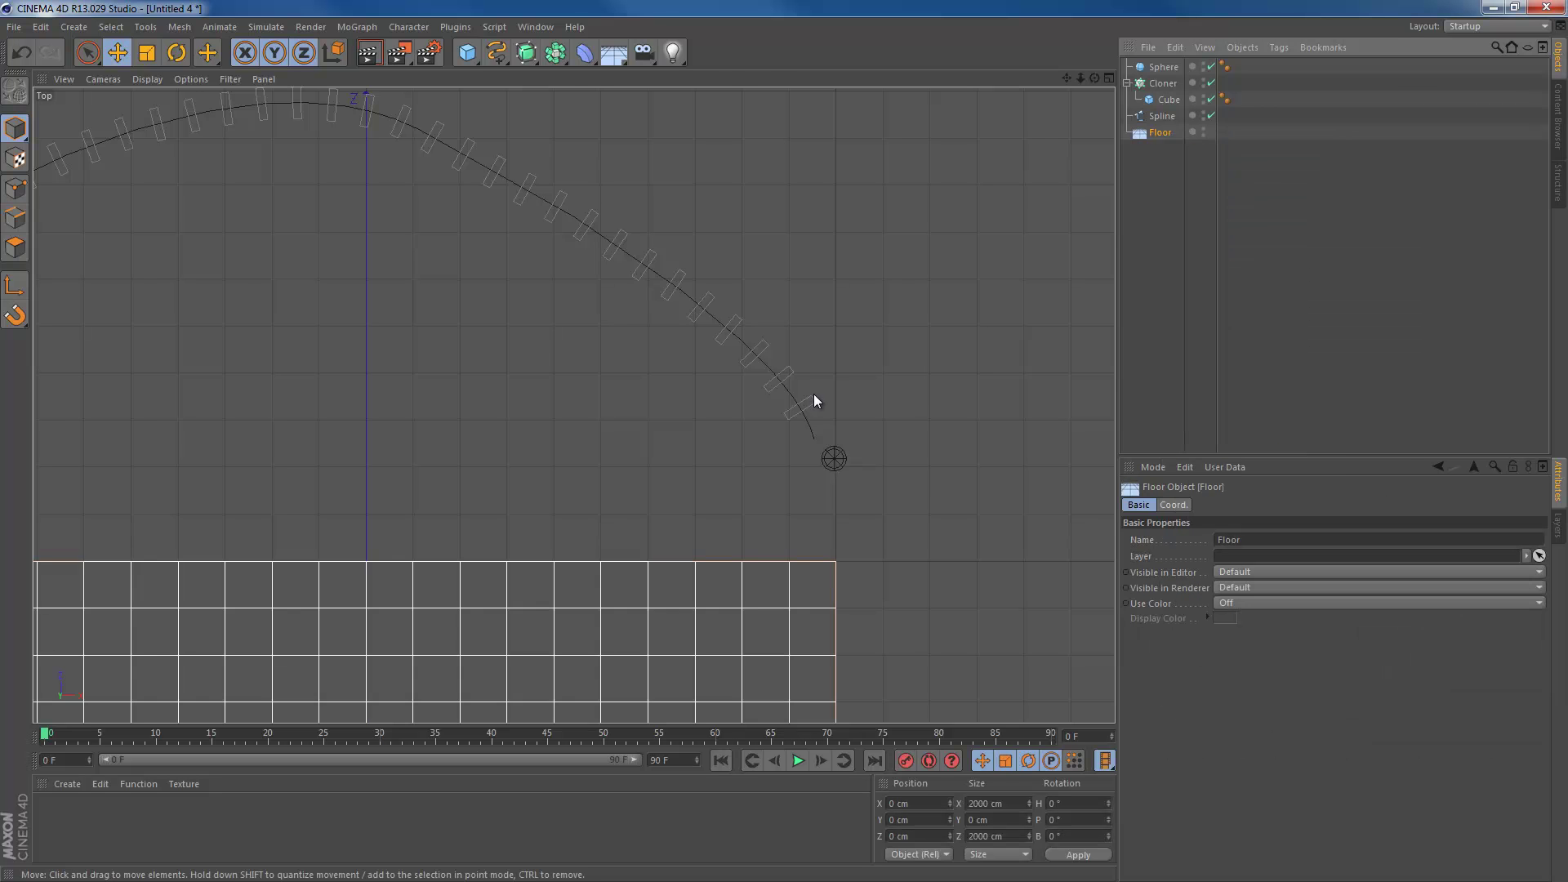
# - Lift the Spline in the Front view to a Y position of 75.527 cm, then select the Sphere
pyautogui.middleClick(812, 394)
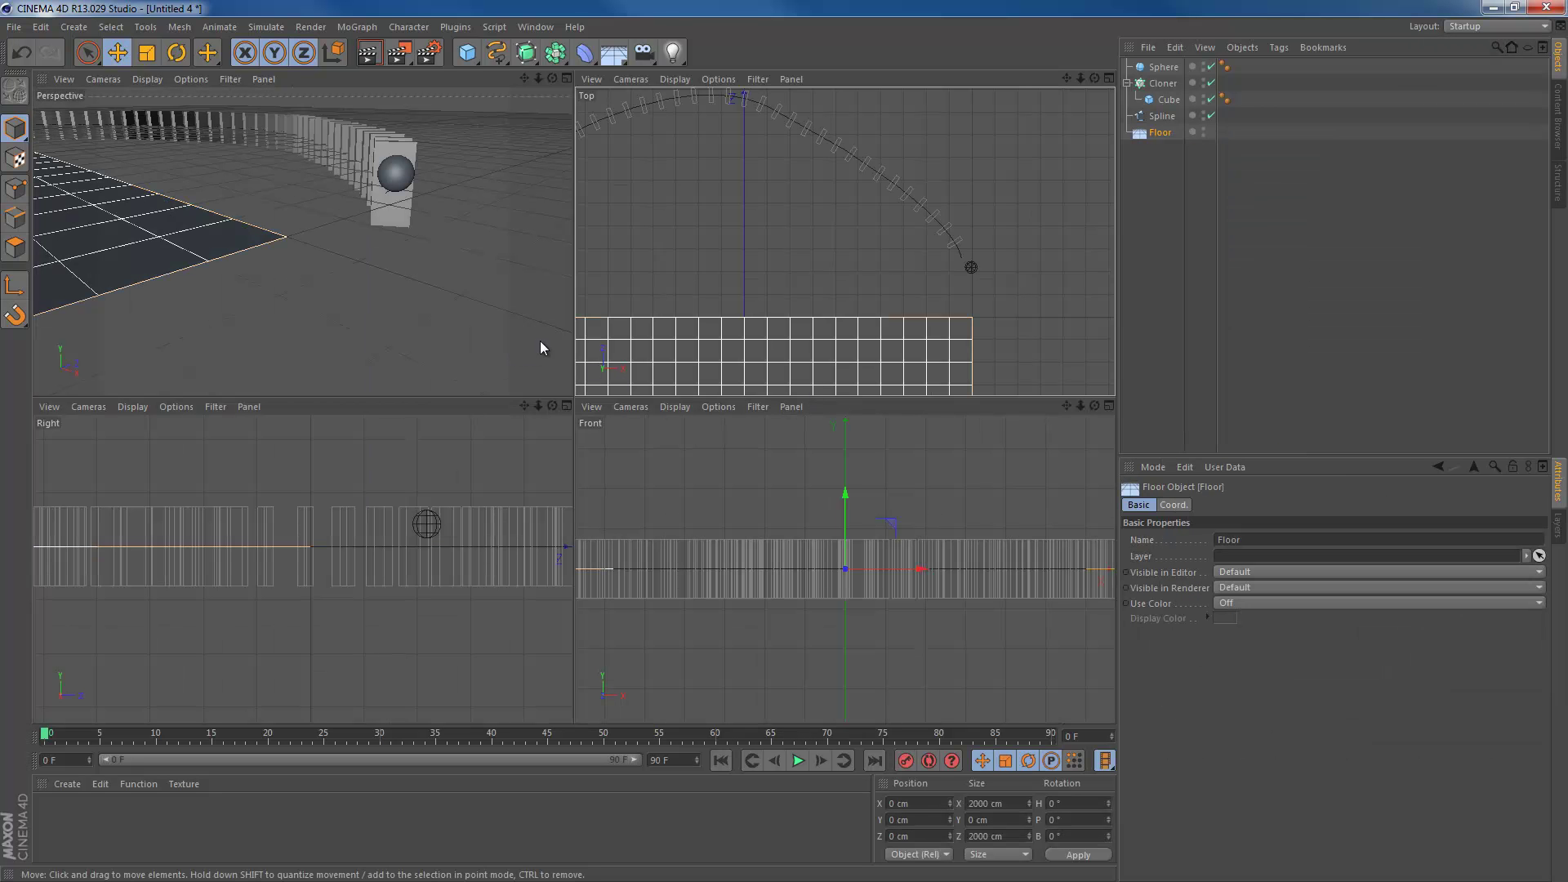
pyautogui.middleClick(748, 564)
pyautogui.scroll(2, 670, 494)
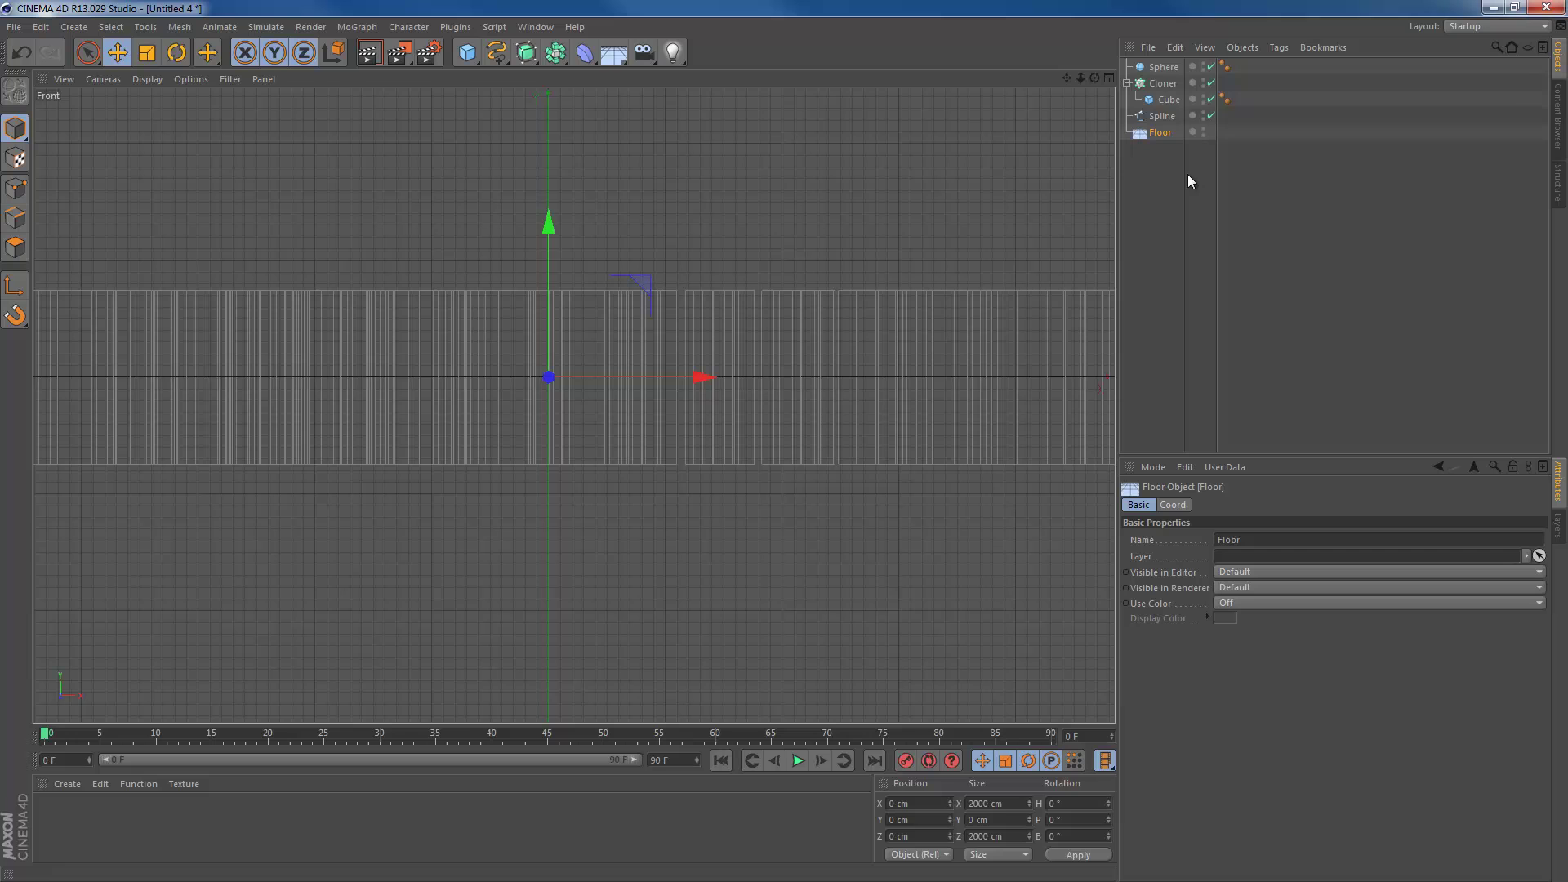
pyautogui.click(1162, 116)
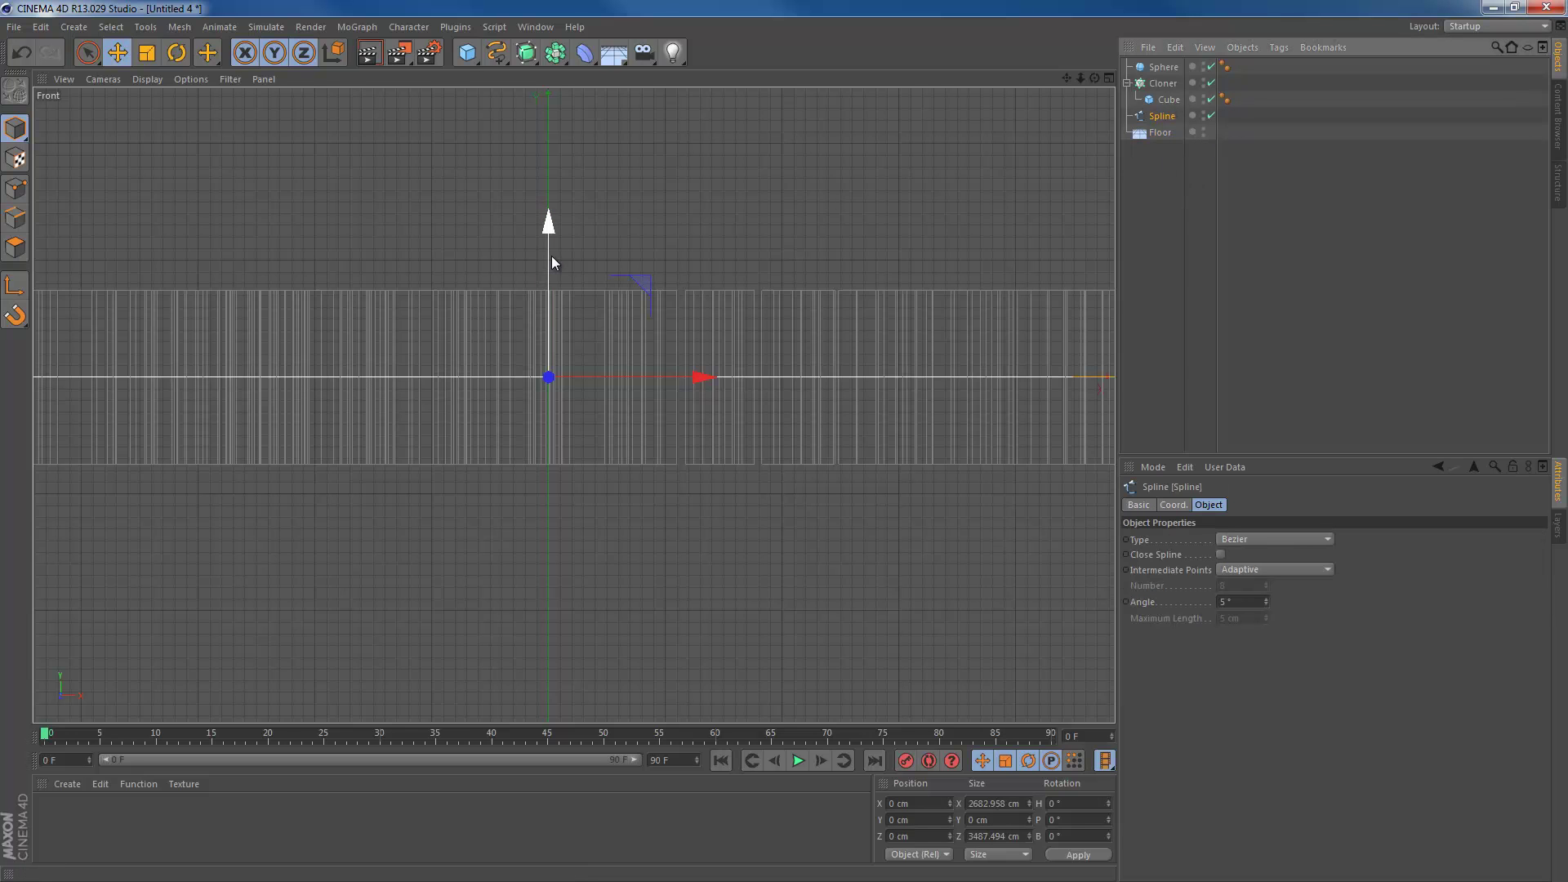
pyautogui.moveTo(552, 257); pyautogui.dragTo(563, 169)
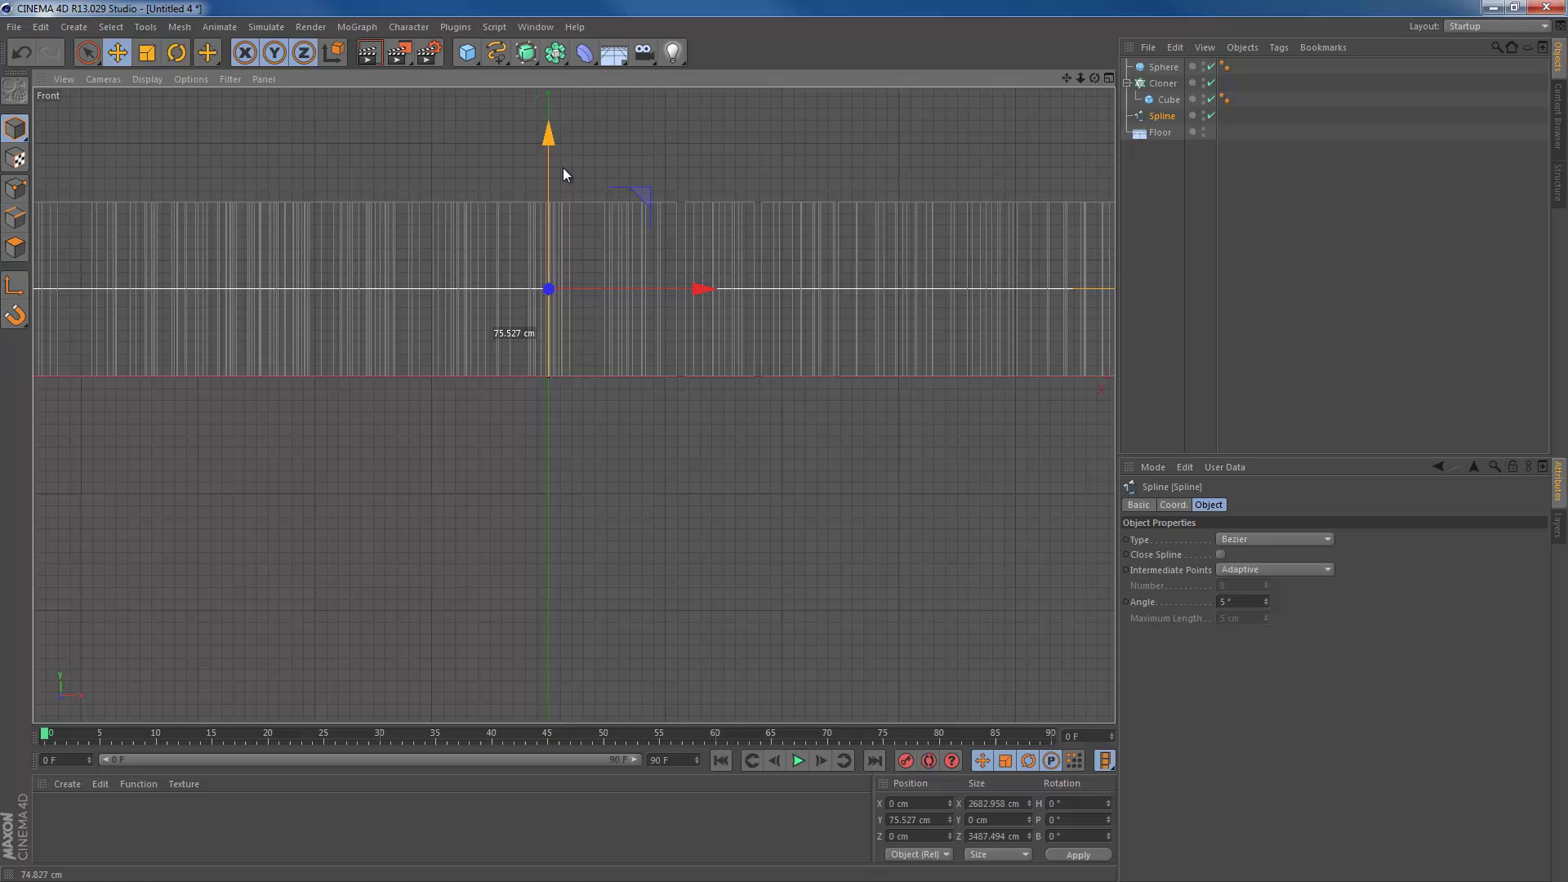
pyautogui.moveTo(564, 173); pyautogui.dragTo(563, 174)
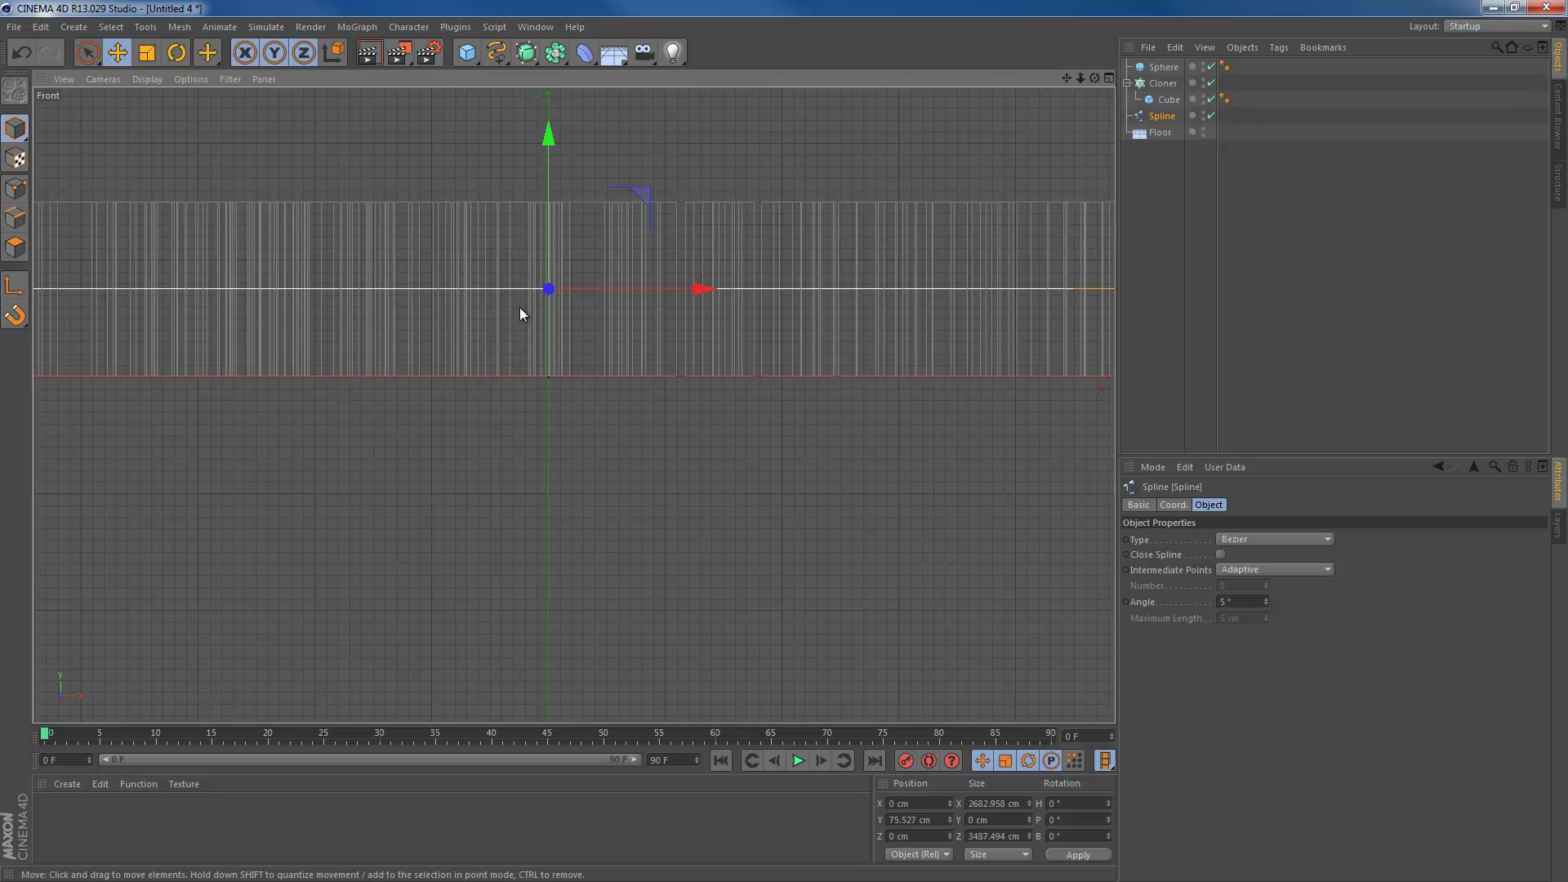
pyautogui.middleClick(515, 384)
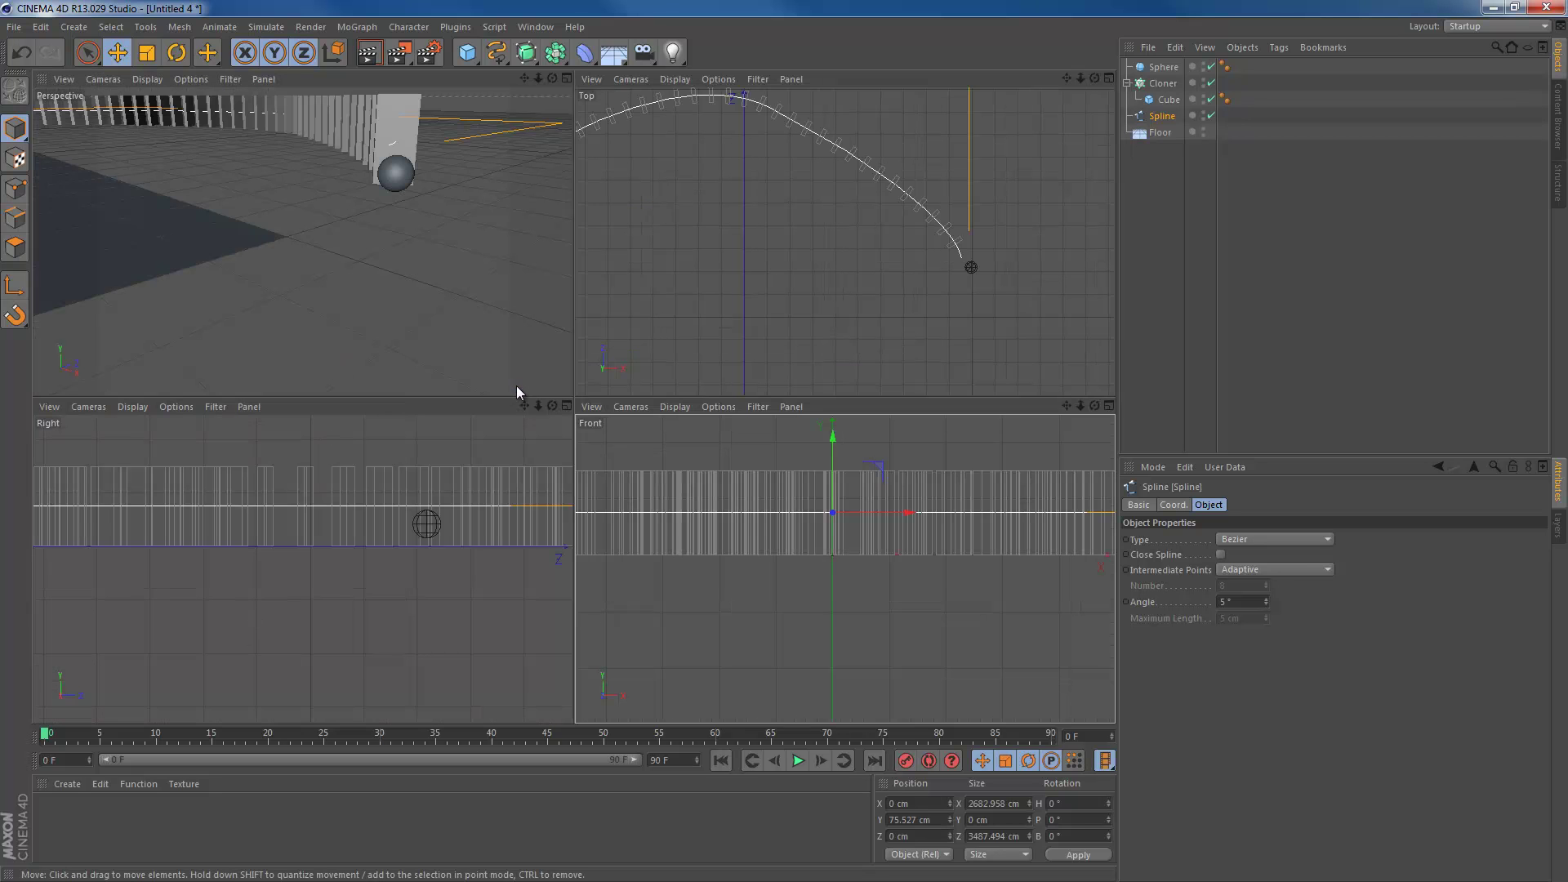
pyautogui.click(398, 189)
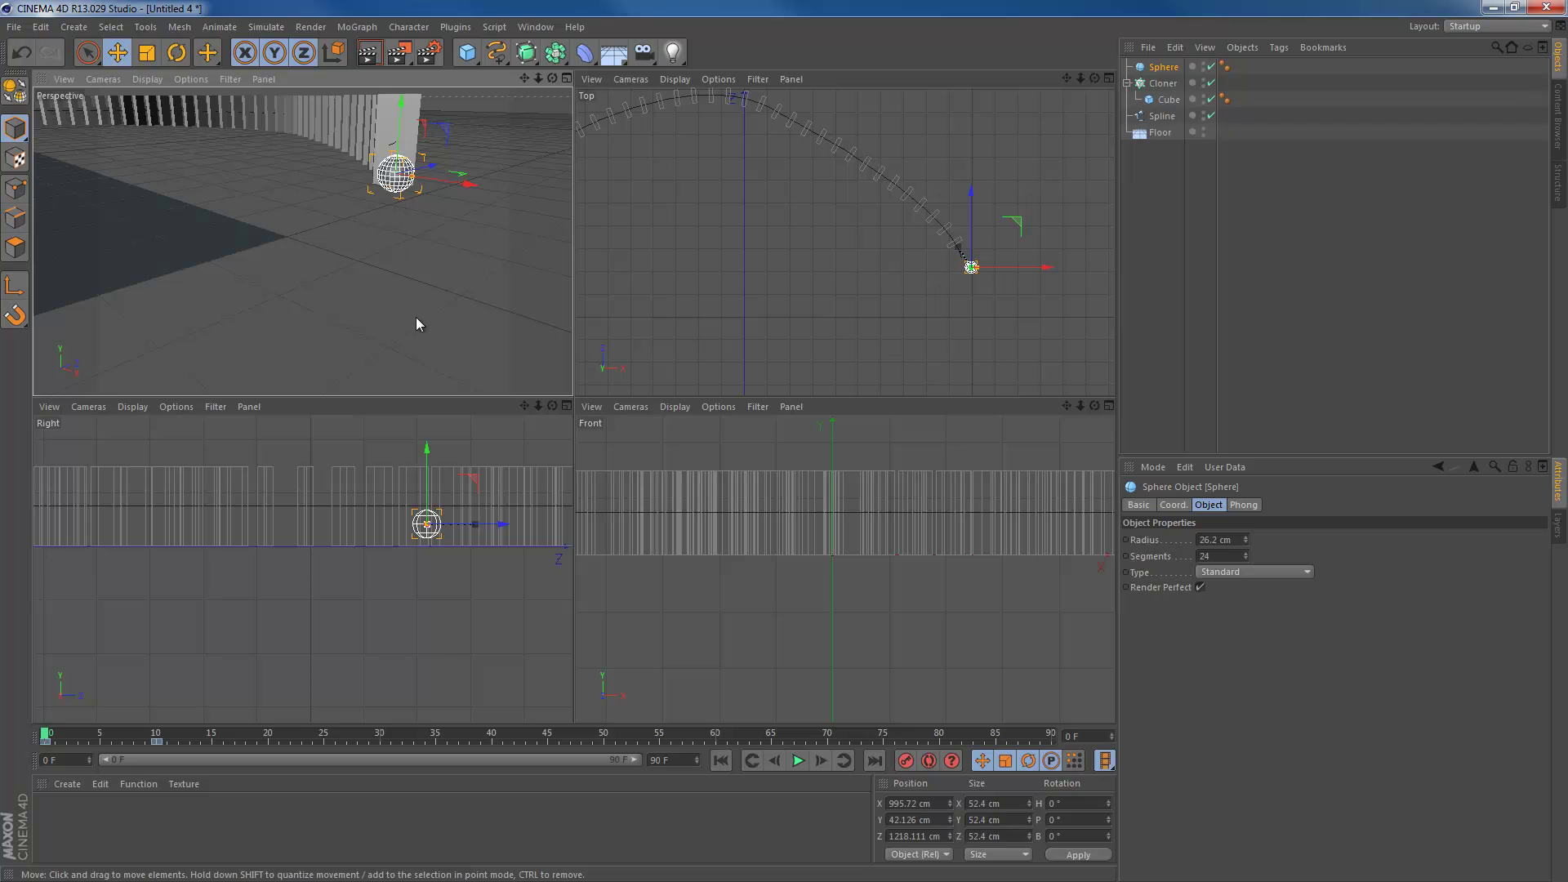
# - At frame 10, raise the Sphere to Y 118.122 cm and record its keyframe
pyautogui.click(158, 735)
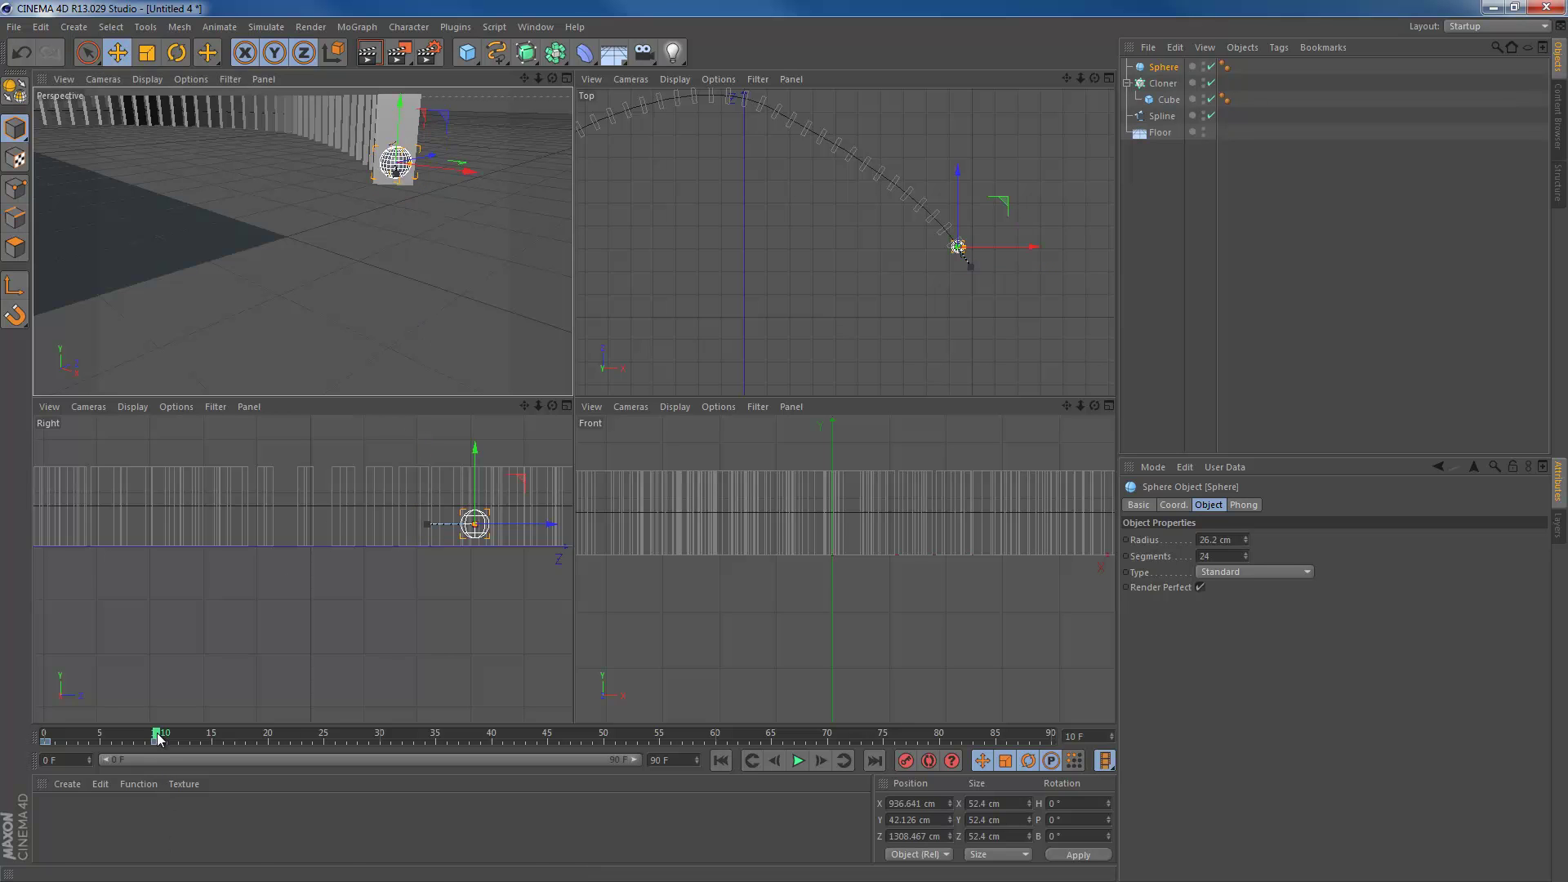
pyautogui.moveTo(402, 119); pyautogui.dragTo(404, 72)
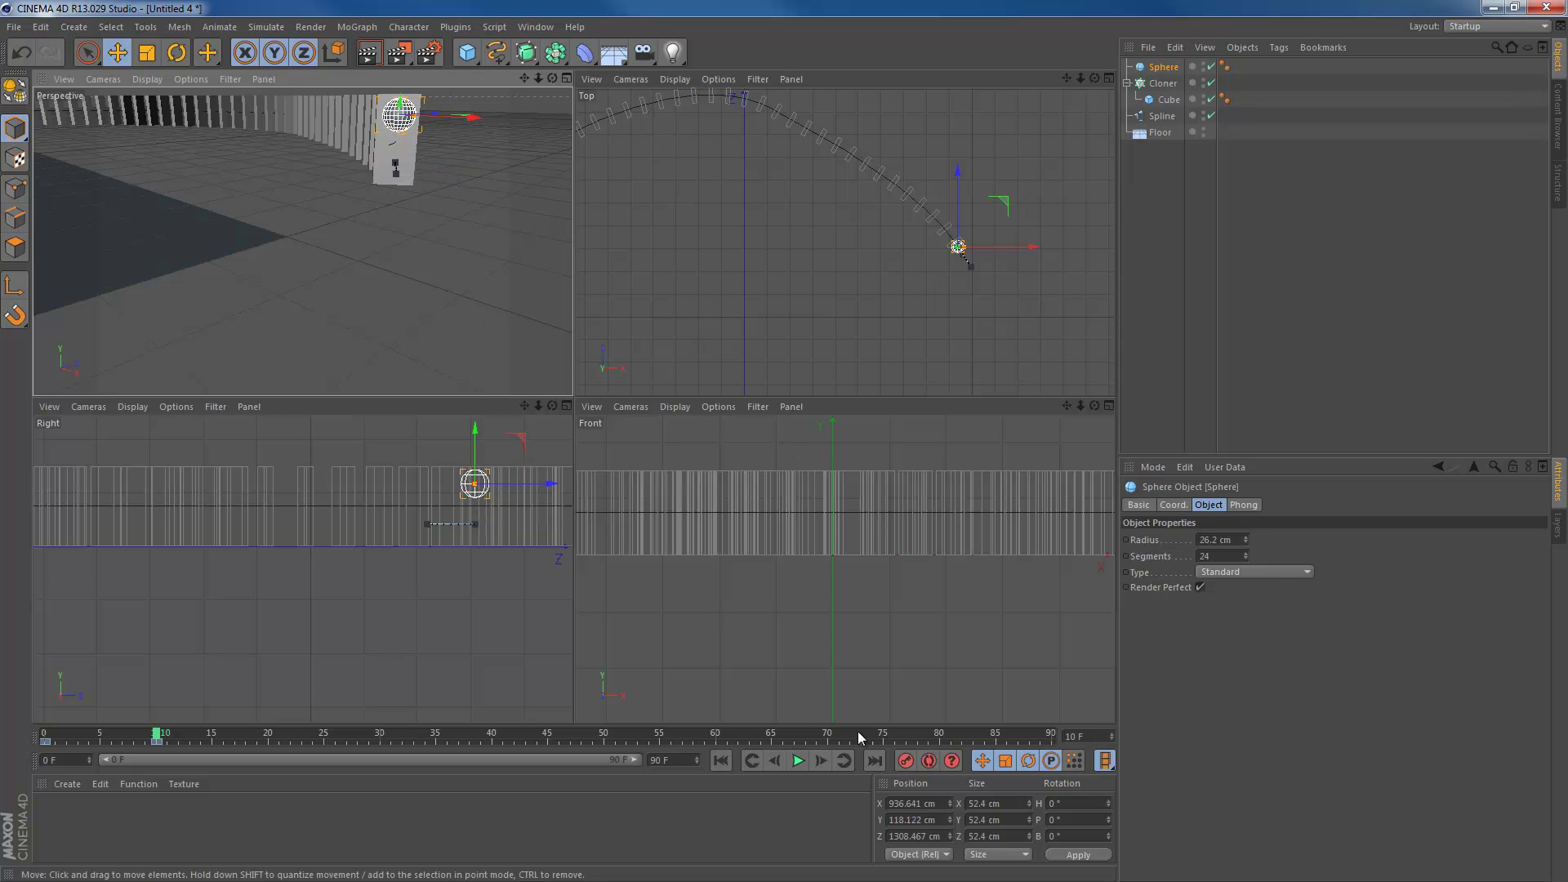
pyautogui.click(904, 762)
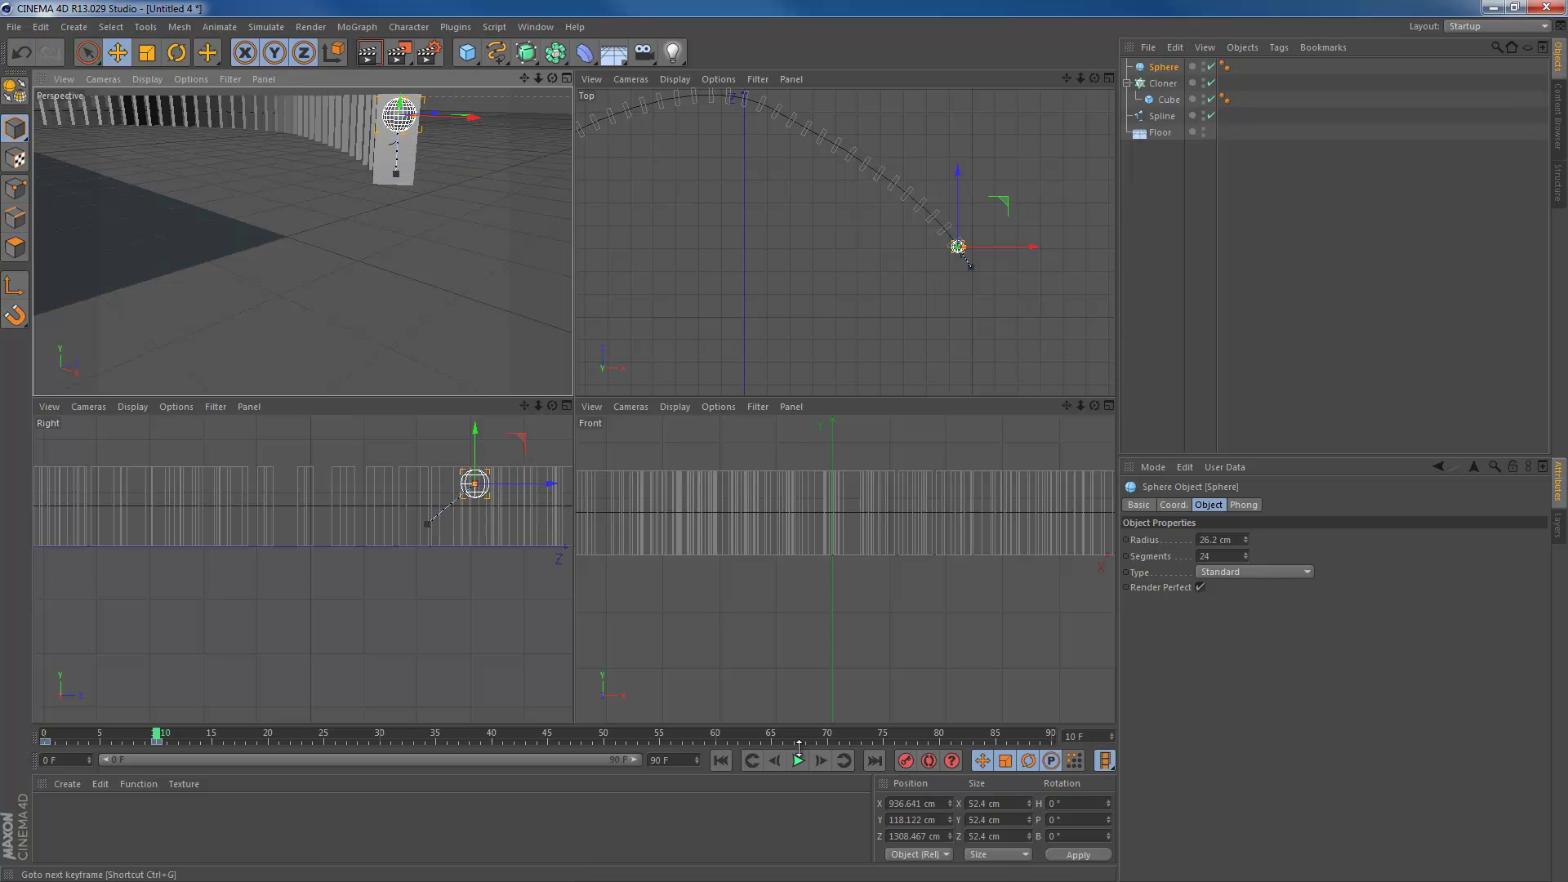
# - Rewind and play the animation to check the sphere's rise
pyautogui.click(720, 760)
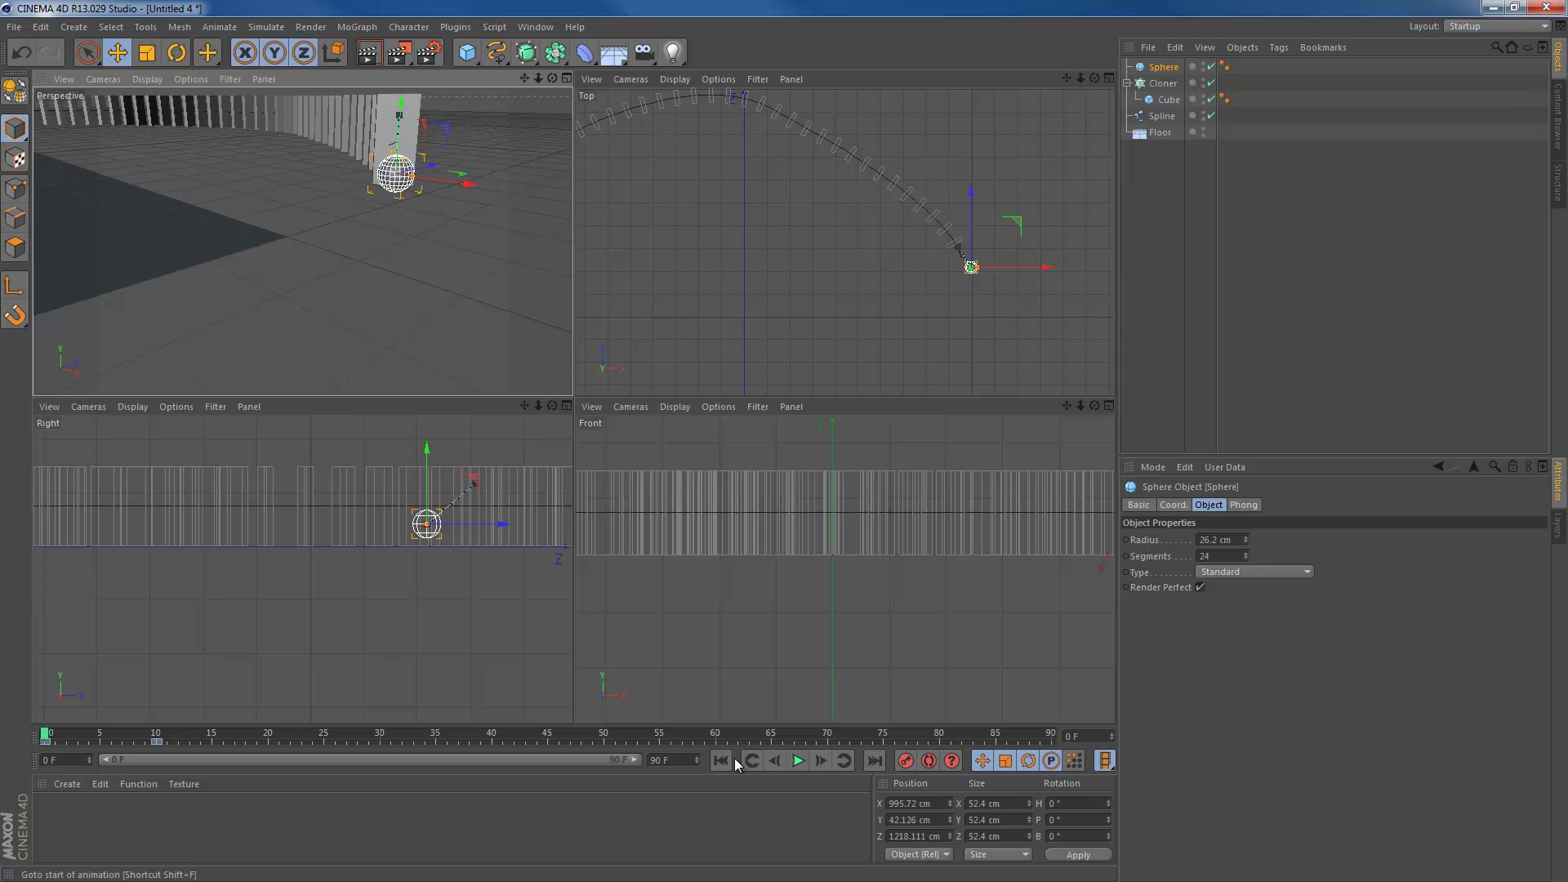
pyautogui.click(797, 761)
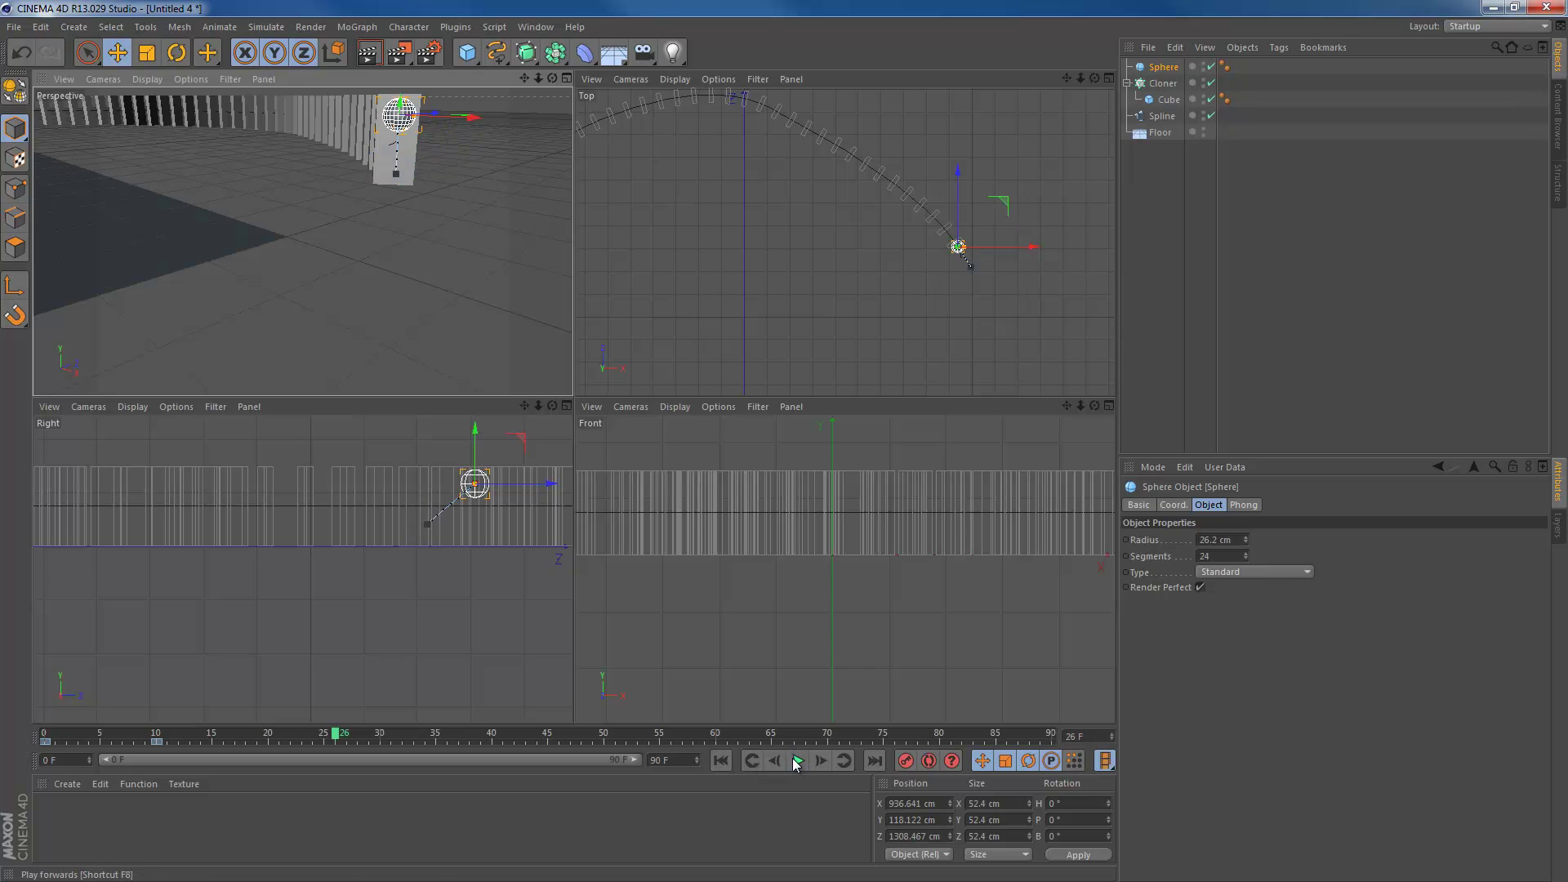
pyautogui.click(797, 761)
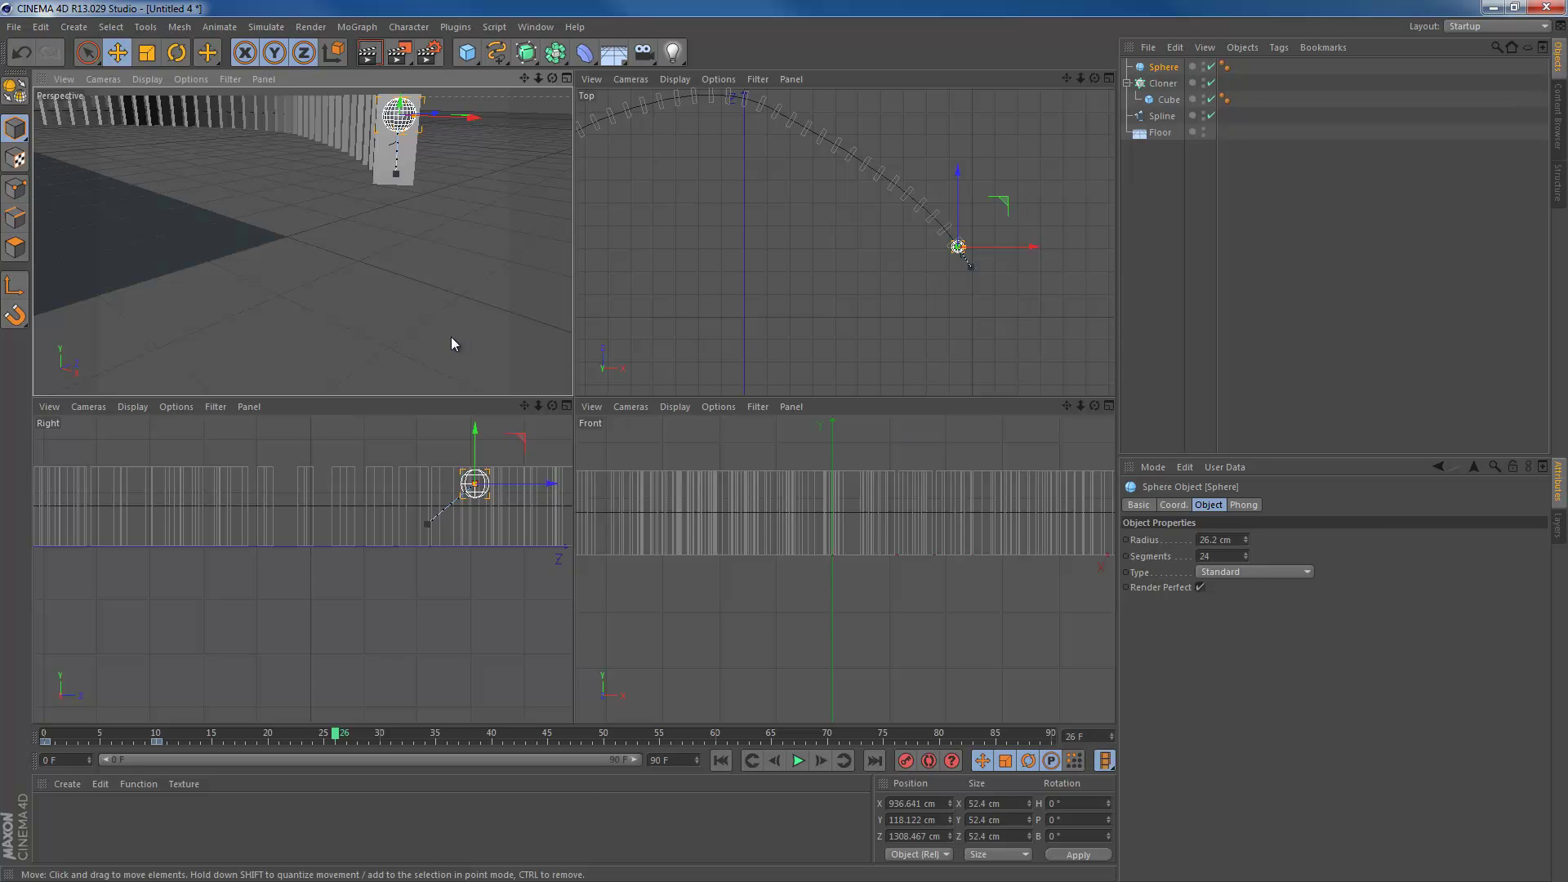
pyautogui.middleClick(223, 248)
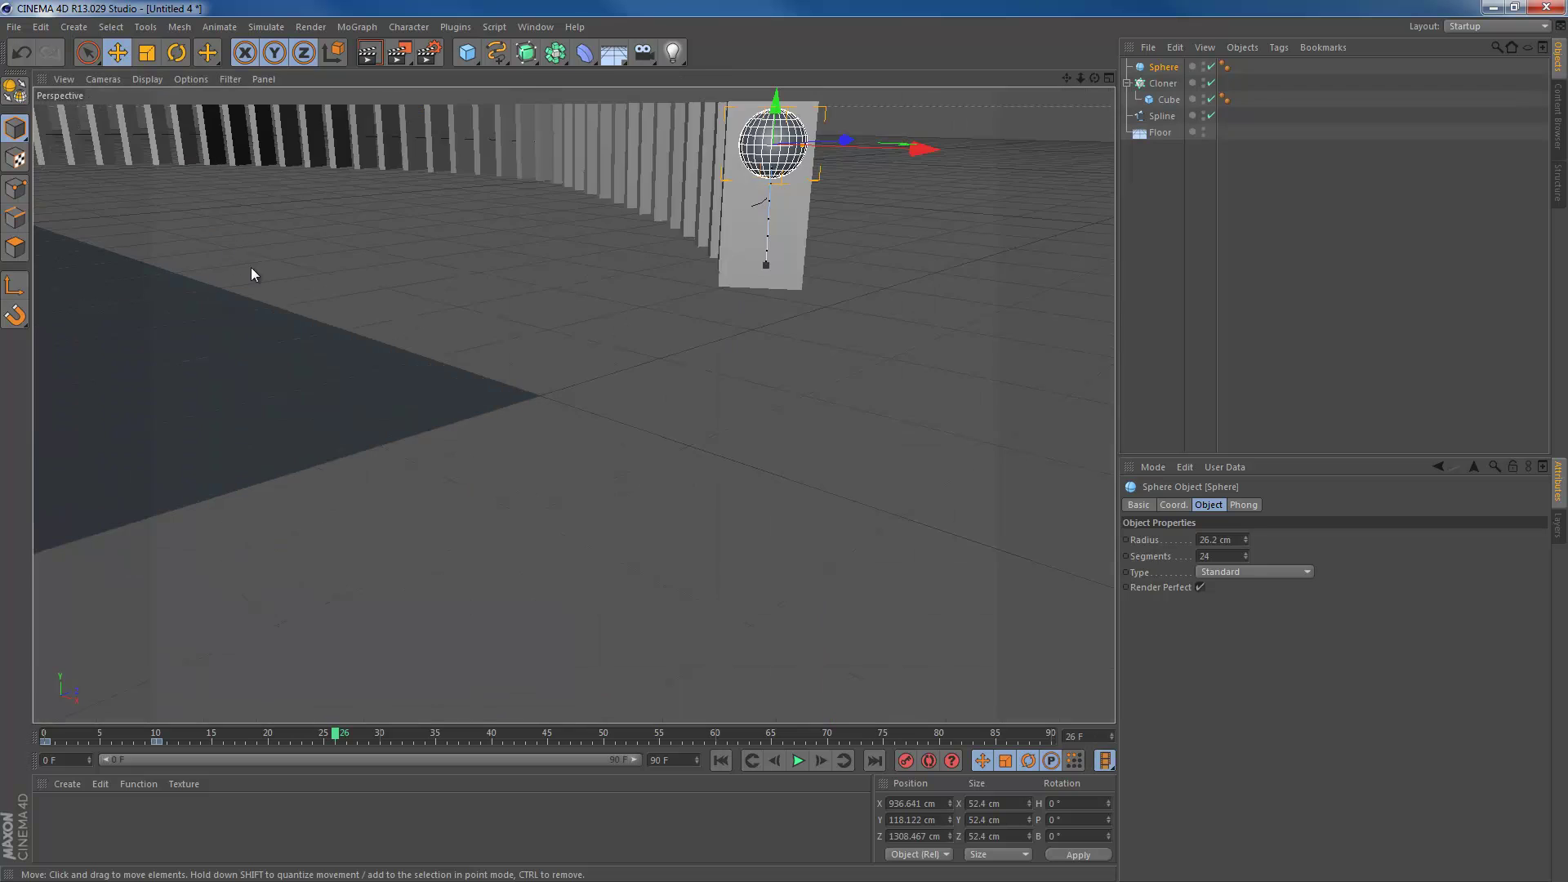
pyautogui.middleClick(252, 269)
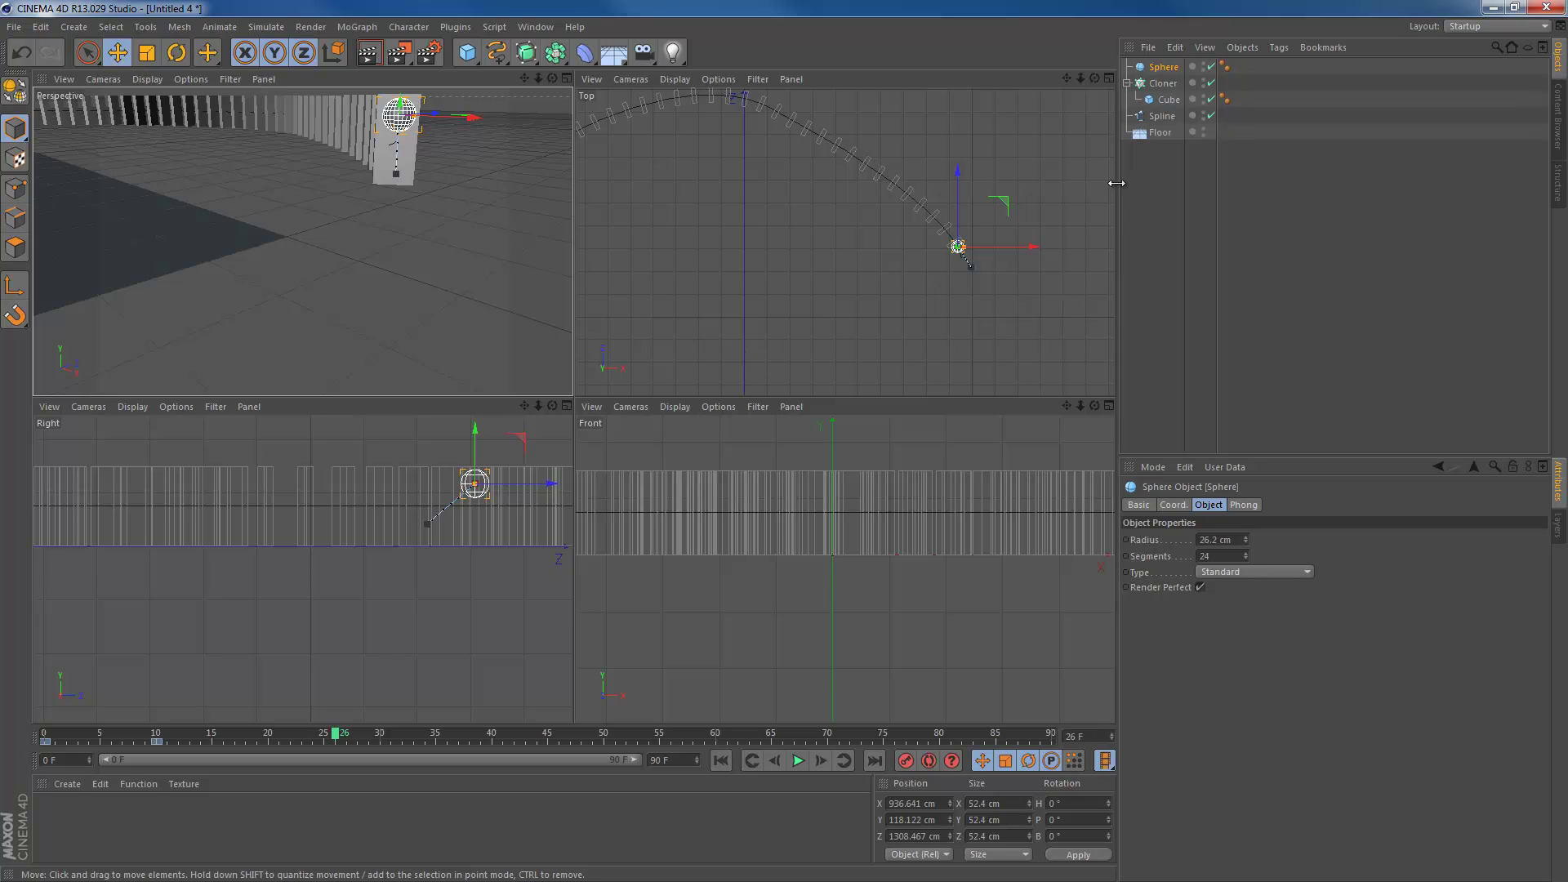
# - Add a Collider Body simulation tag to the Floor object
pyautogui.rightClick(1163, 132)
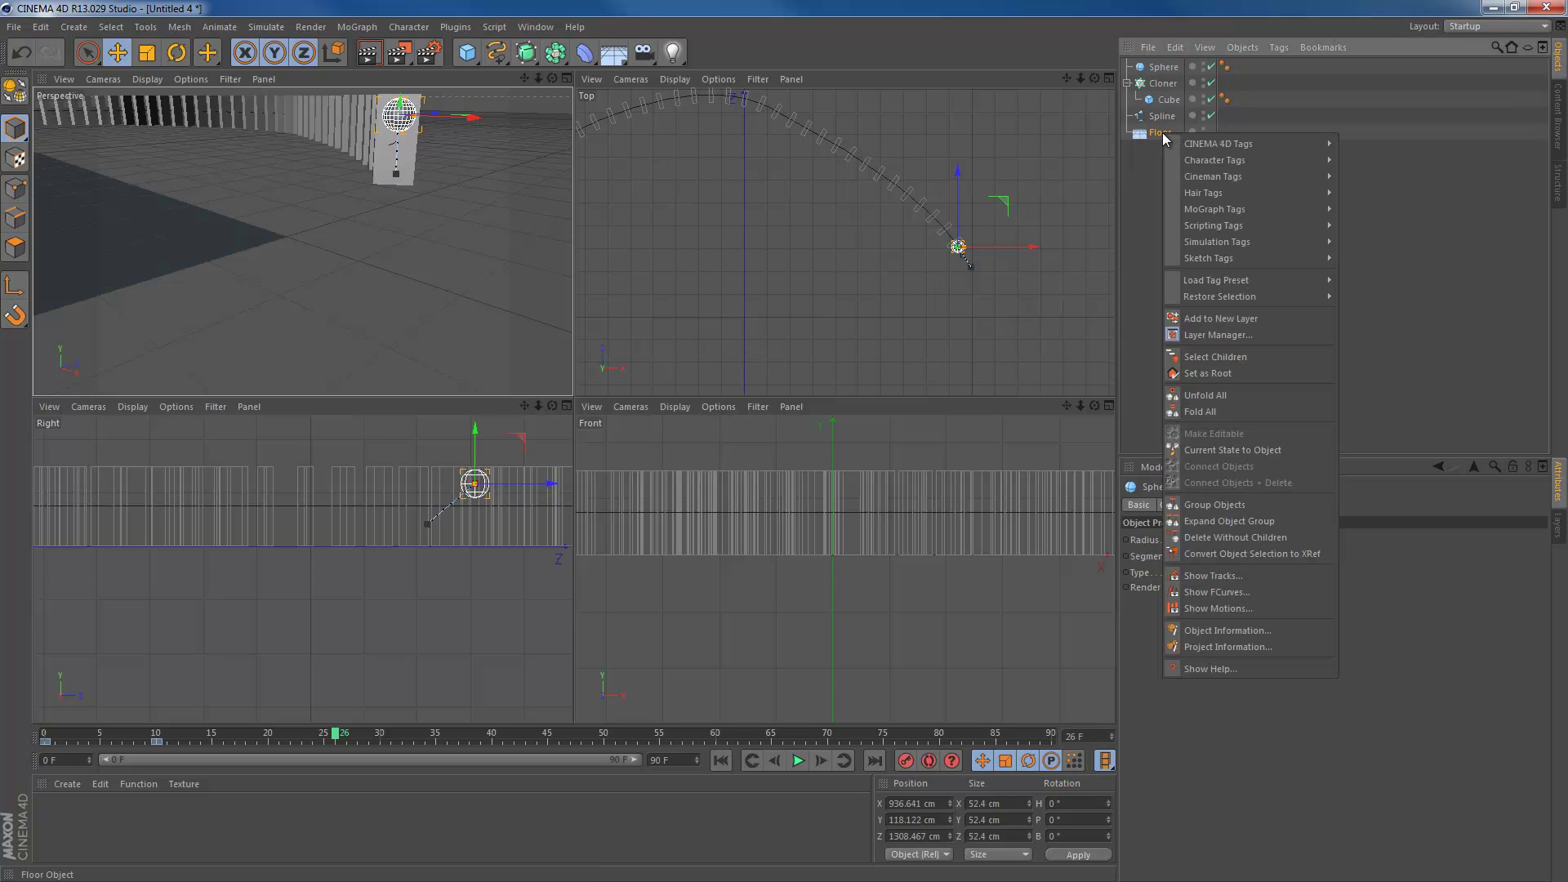
pyautogui.moveTo(1235, 249)
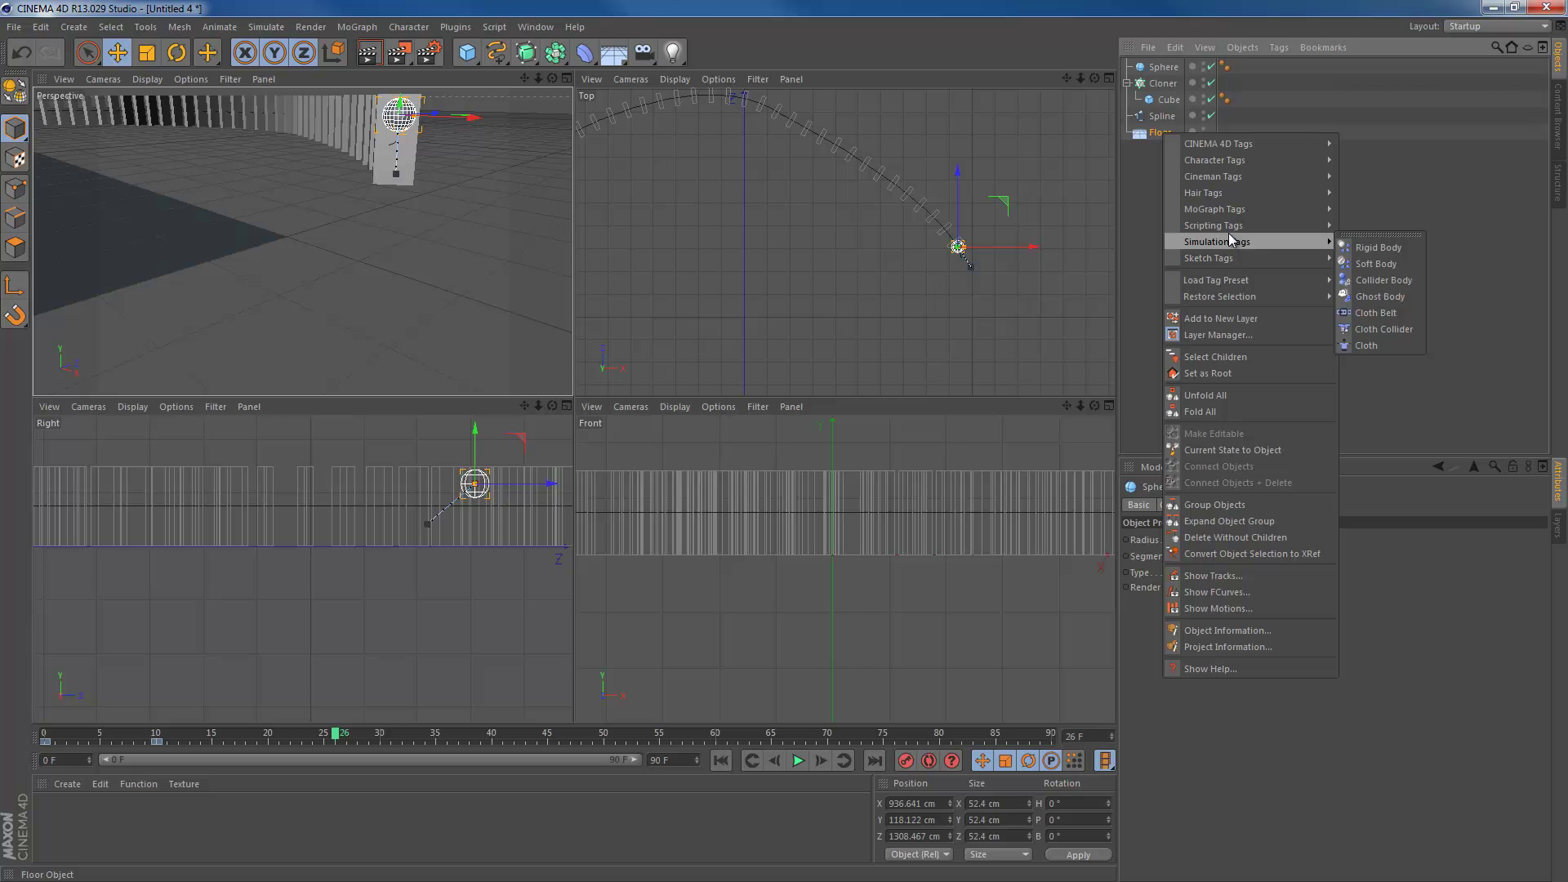
pyautogui.click(1390, 283)
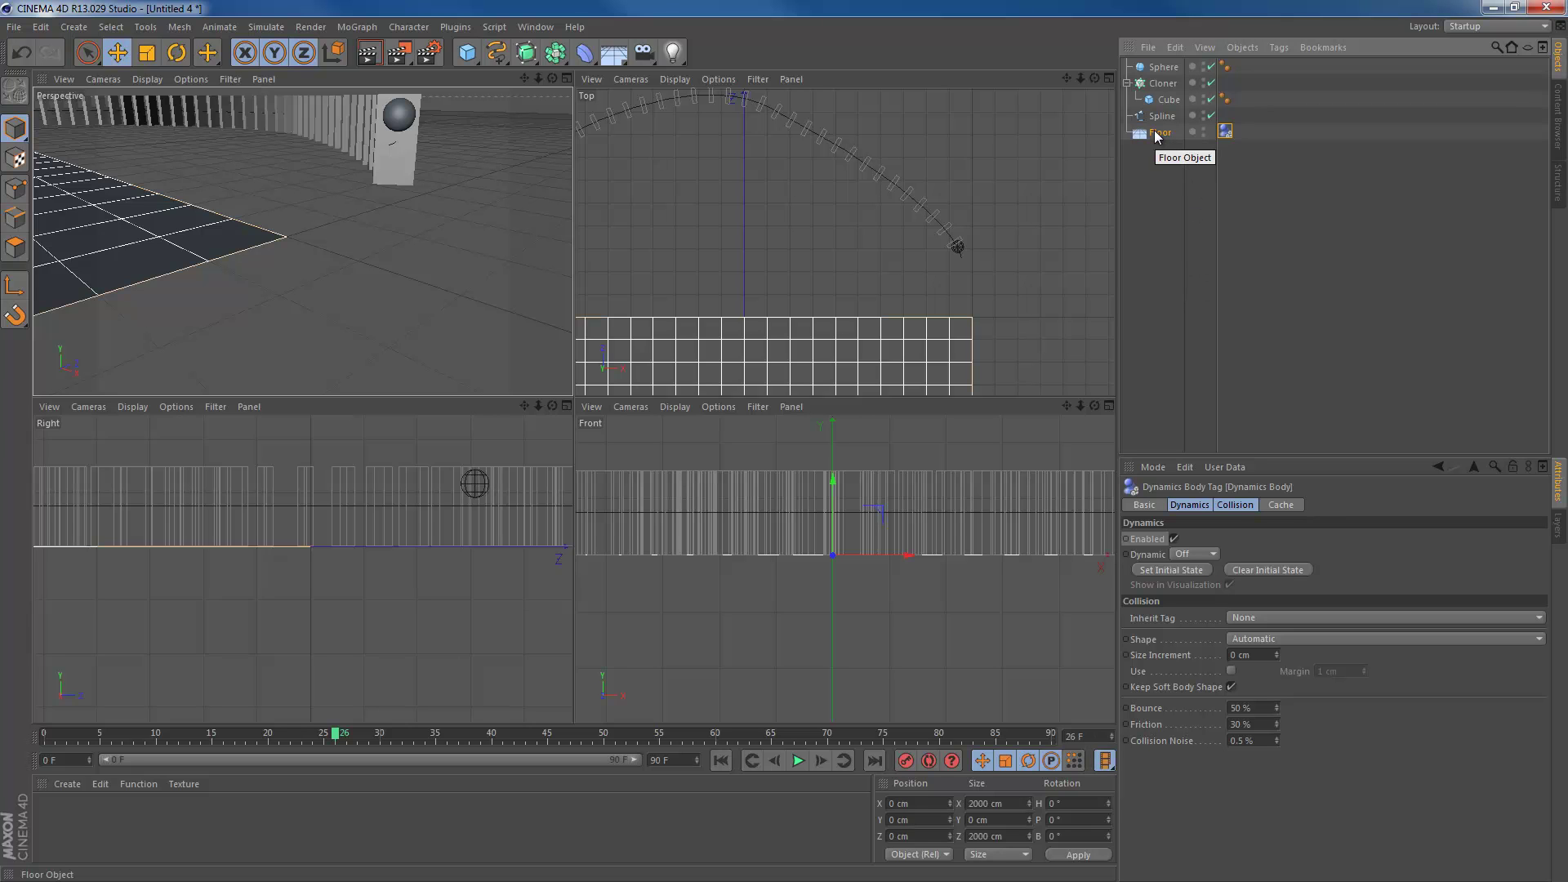
# - Give the domino Cube a Rigid Body tag with Trigger set to On Collision
pyautogui.rightClick(1164, 100)
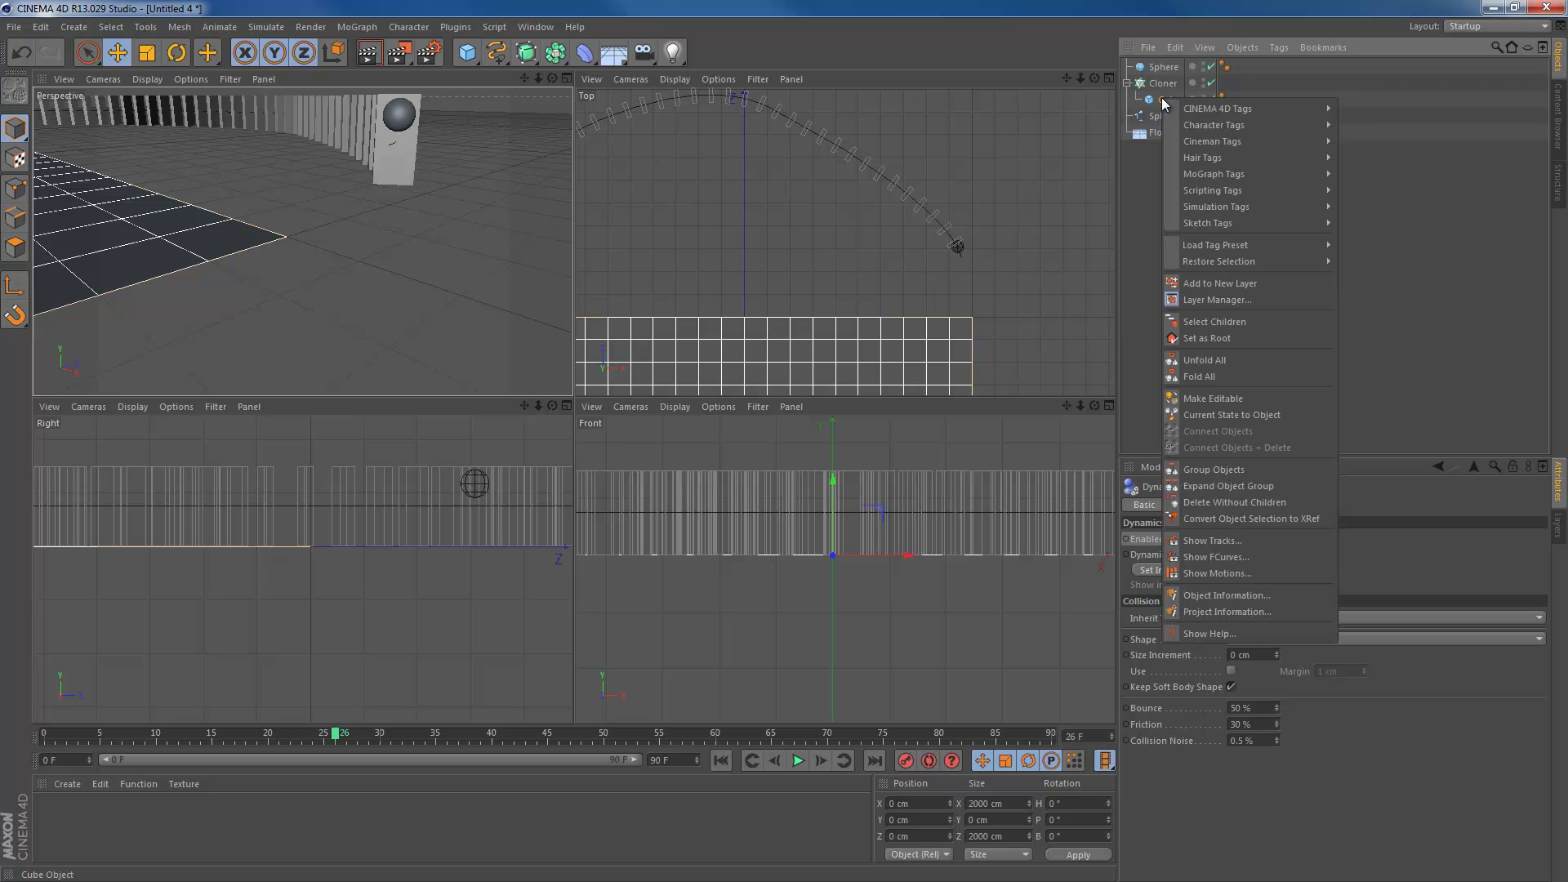
pyautogui.click(1142, 202)
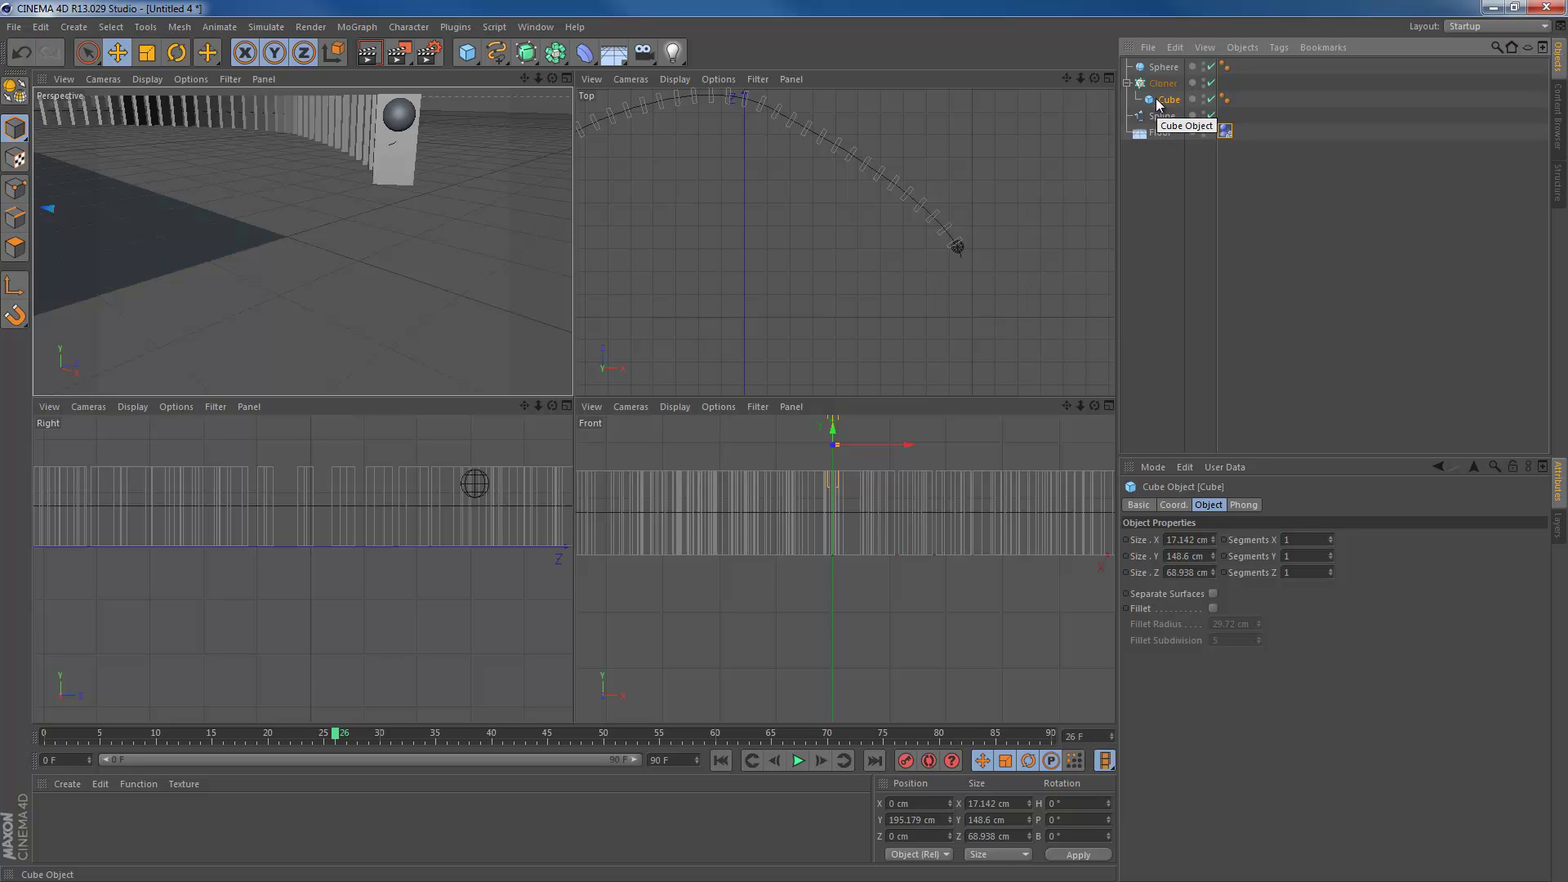
pyautogui.rightClick(1165, 102)
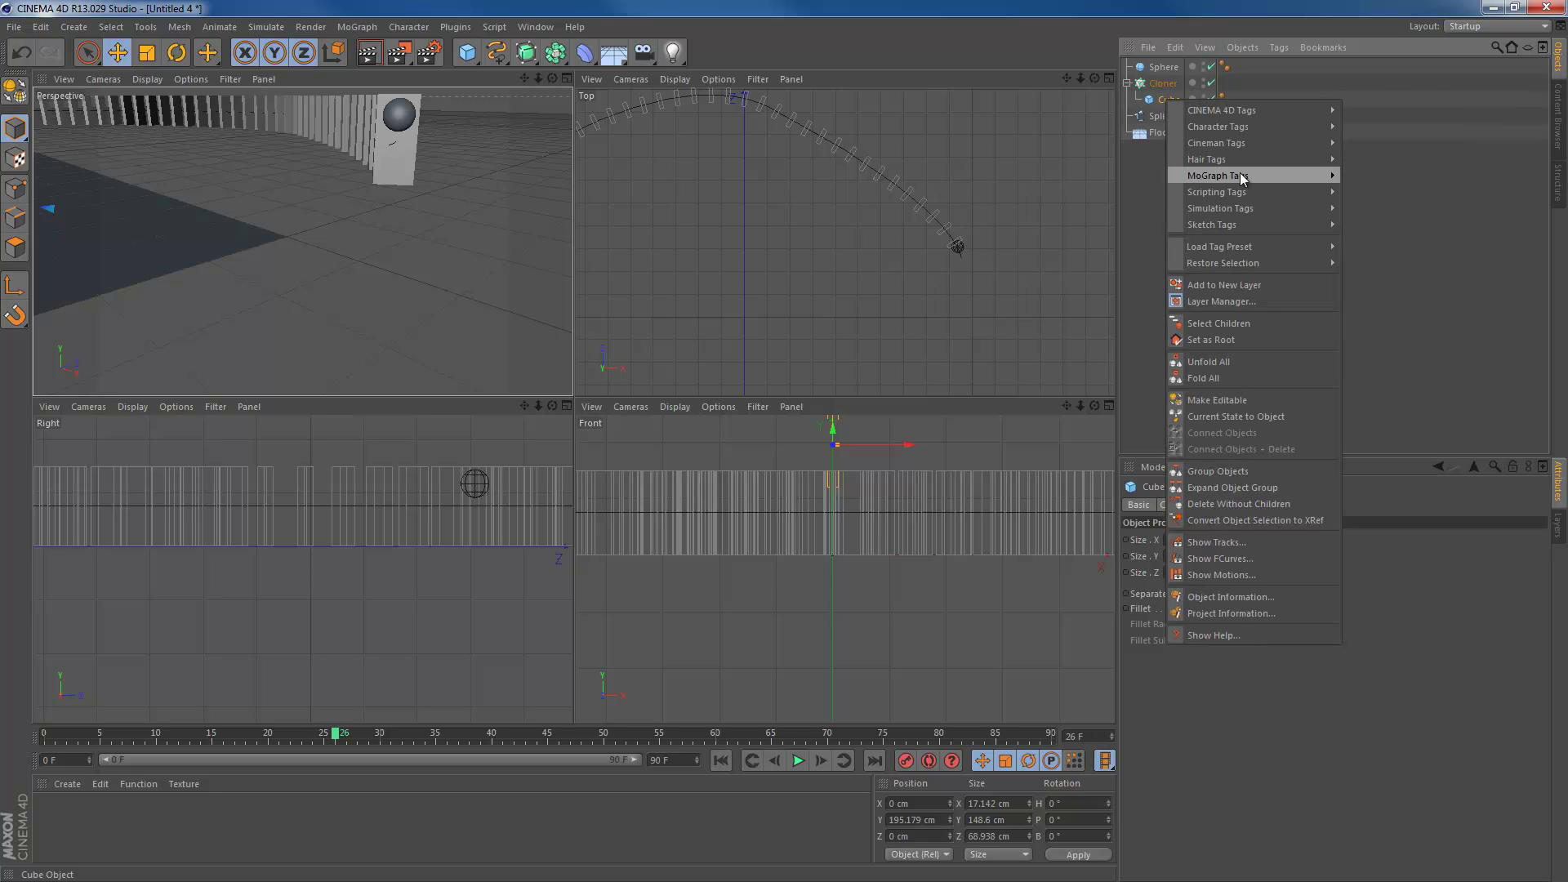
pyautogui.moveTo(1256, 209)
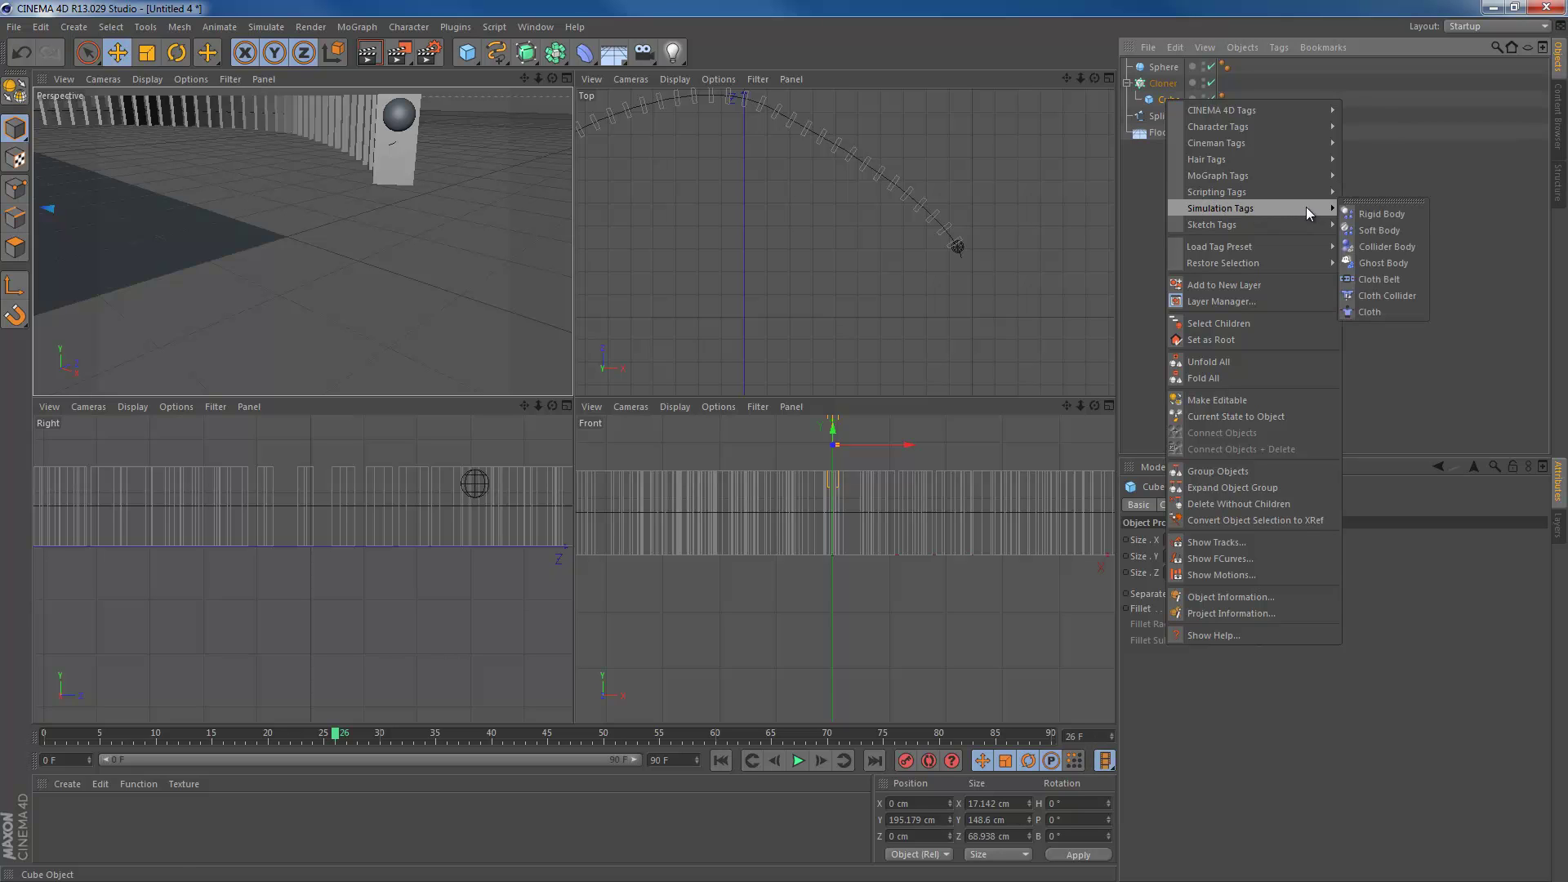
pyautogui.click(1349, 214)
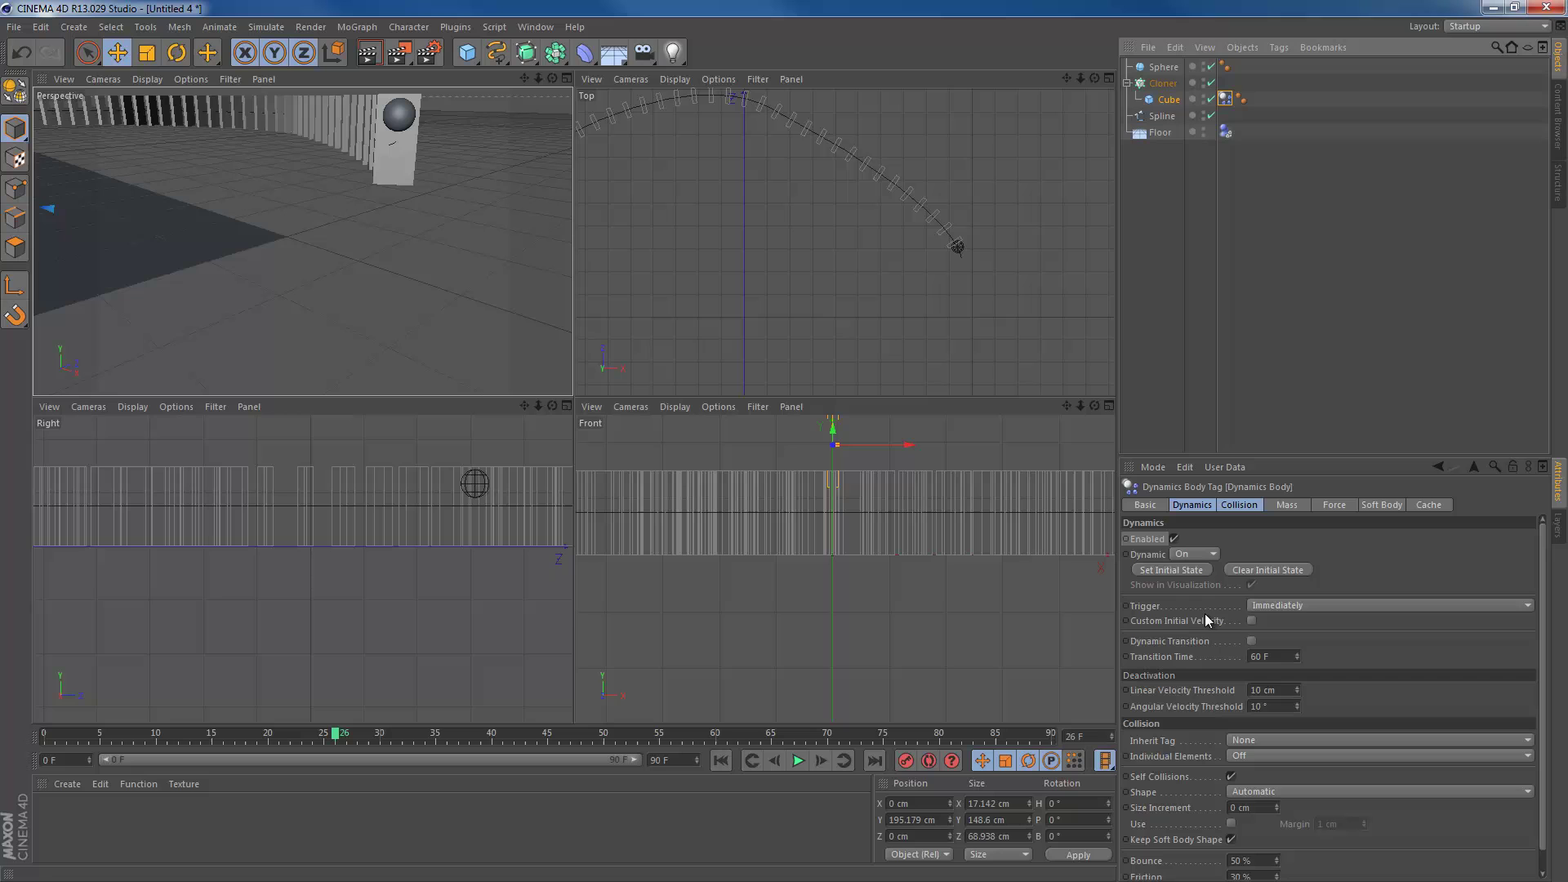
pyautogui.click(1268, 605)
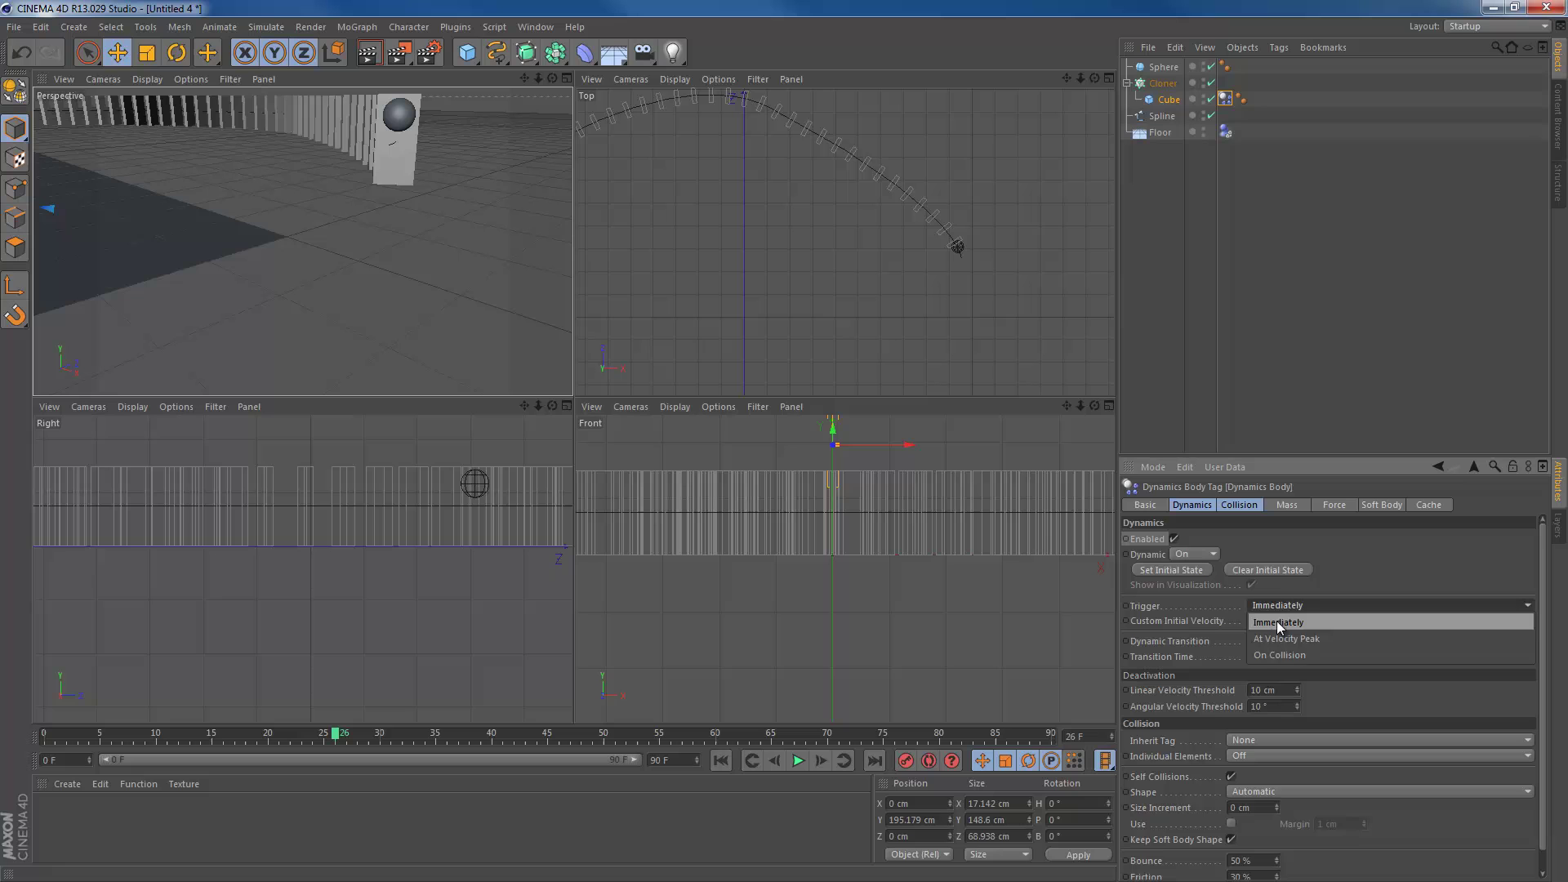
pyautogui.click(1279, 654)
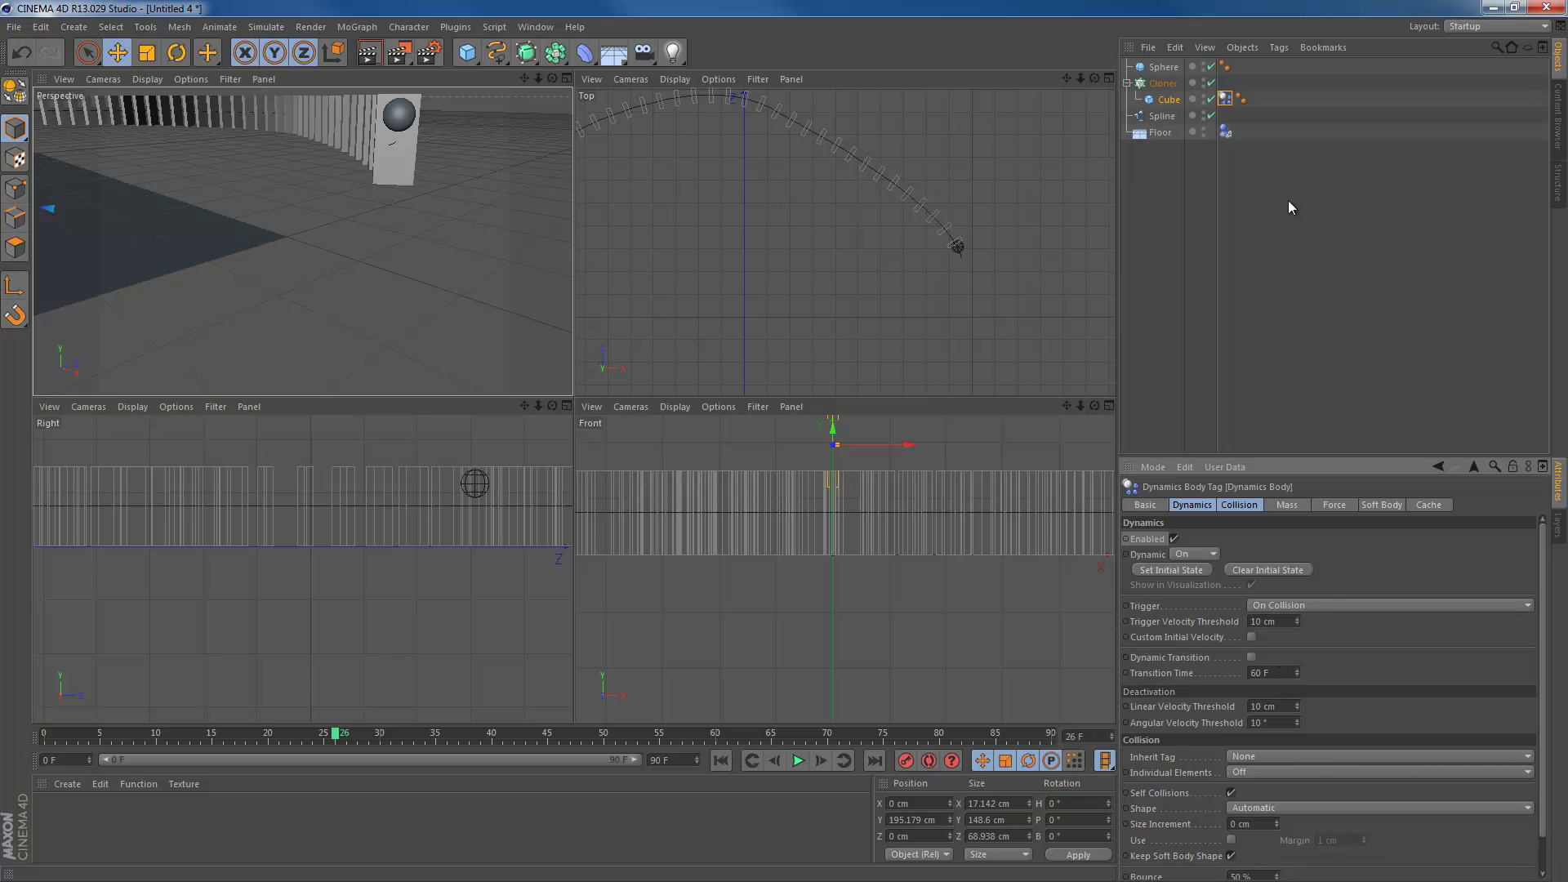
# - Give the Sphere a Rigid Body tag with Trigger set to On Collision
pyautogui.rightClick(1161, 67)
pyautogui.moveTo(1171, 80)
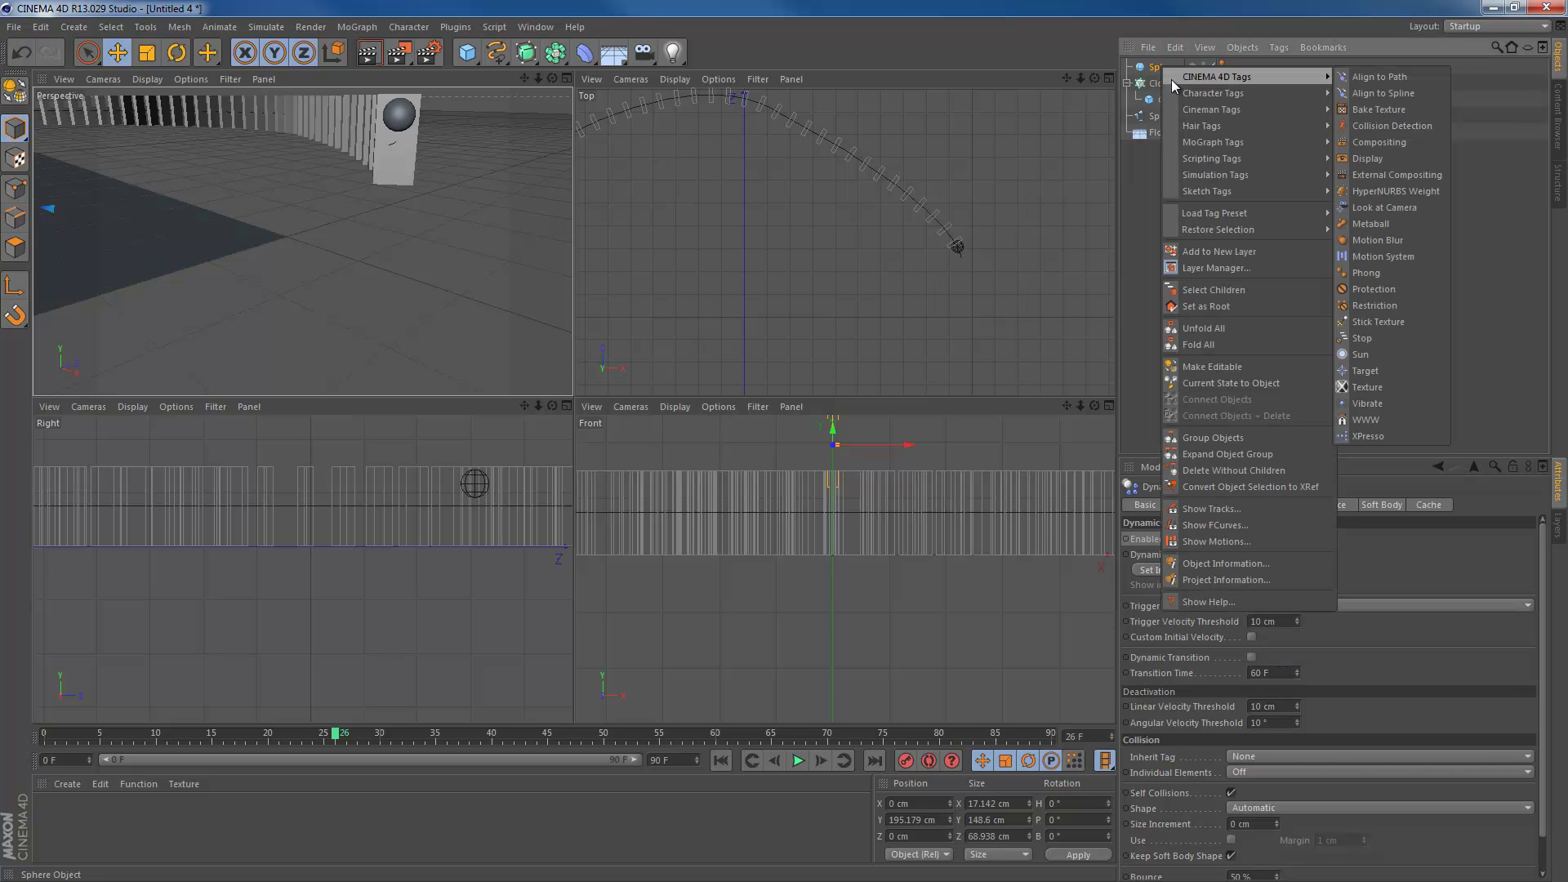
pyautogui.moveTo(1223, 171)
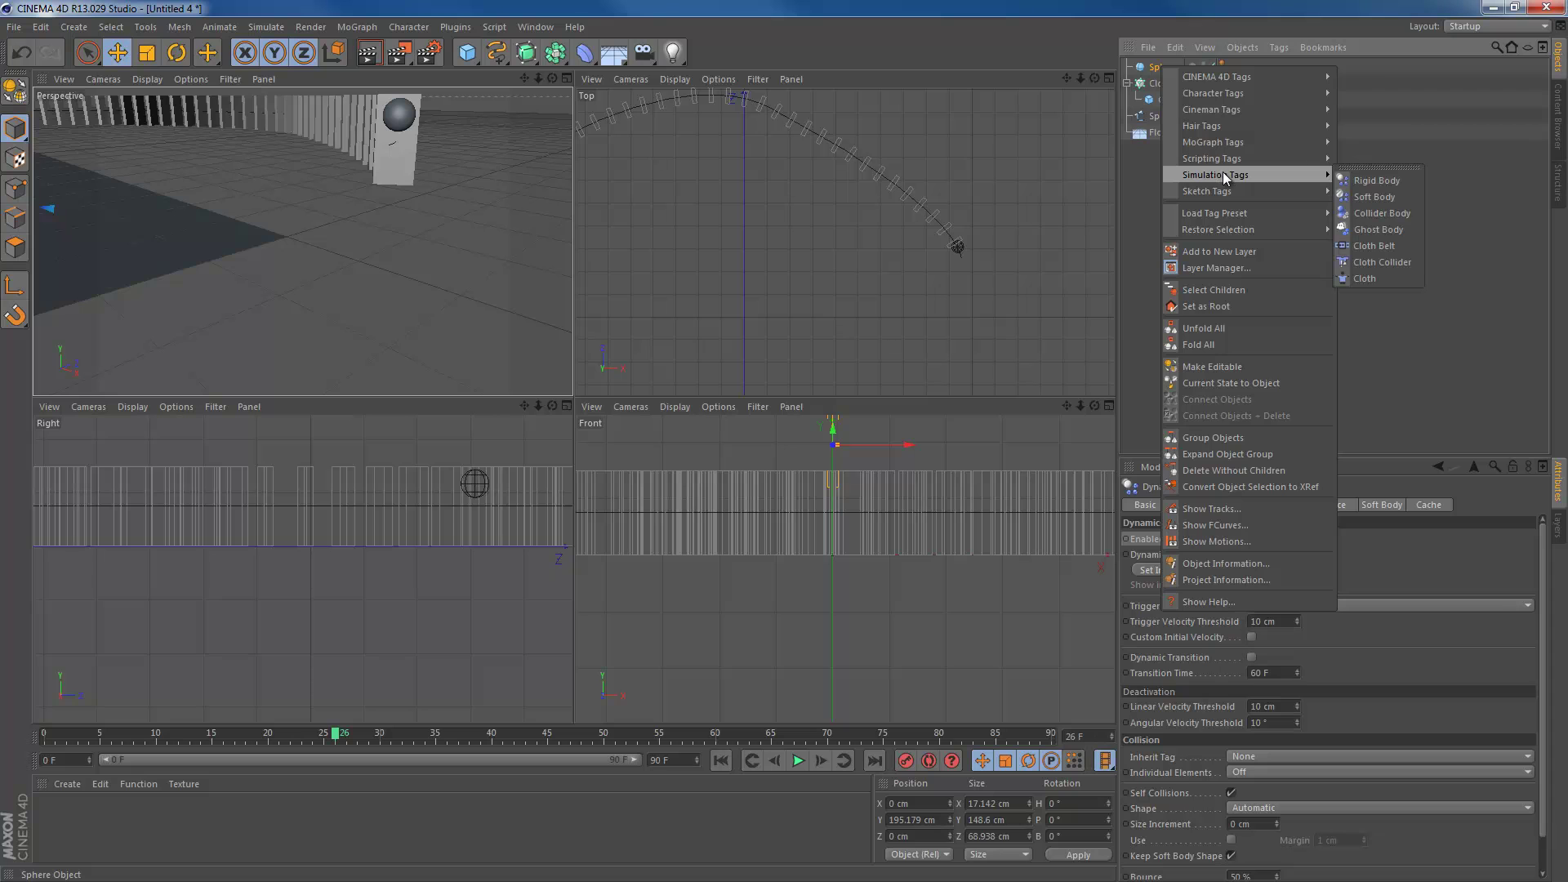
pyautogui.click(1372, 180)
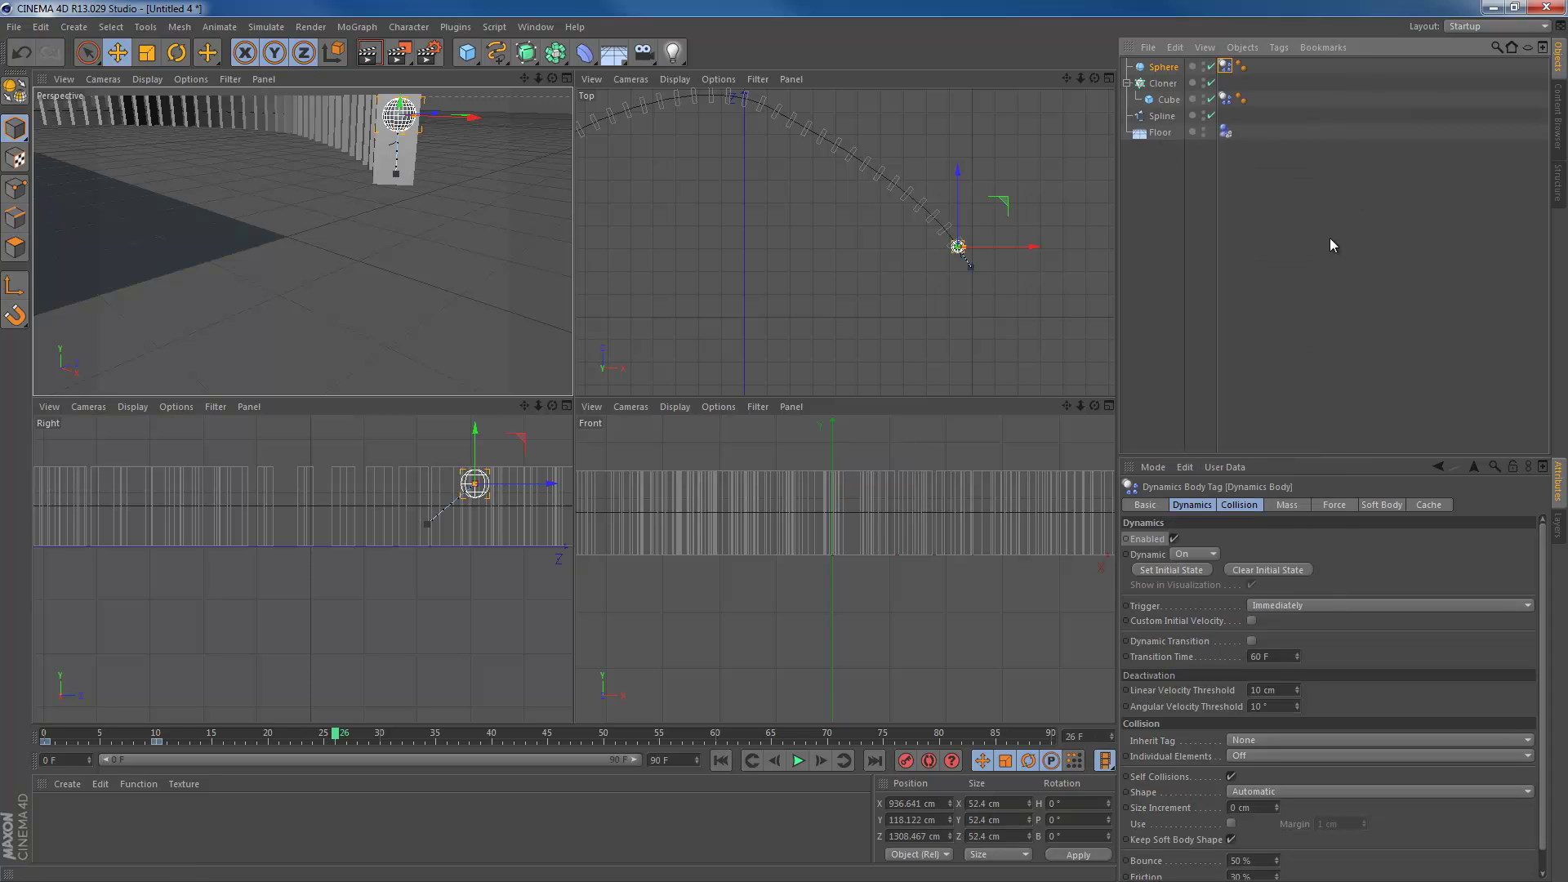
pyautogui.click(1295, 607)
pyautogui.click(1279, 655)
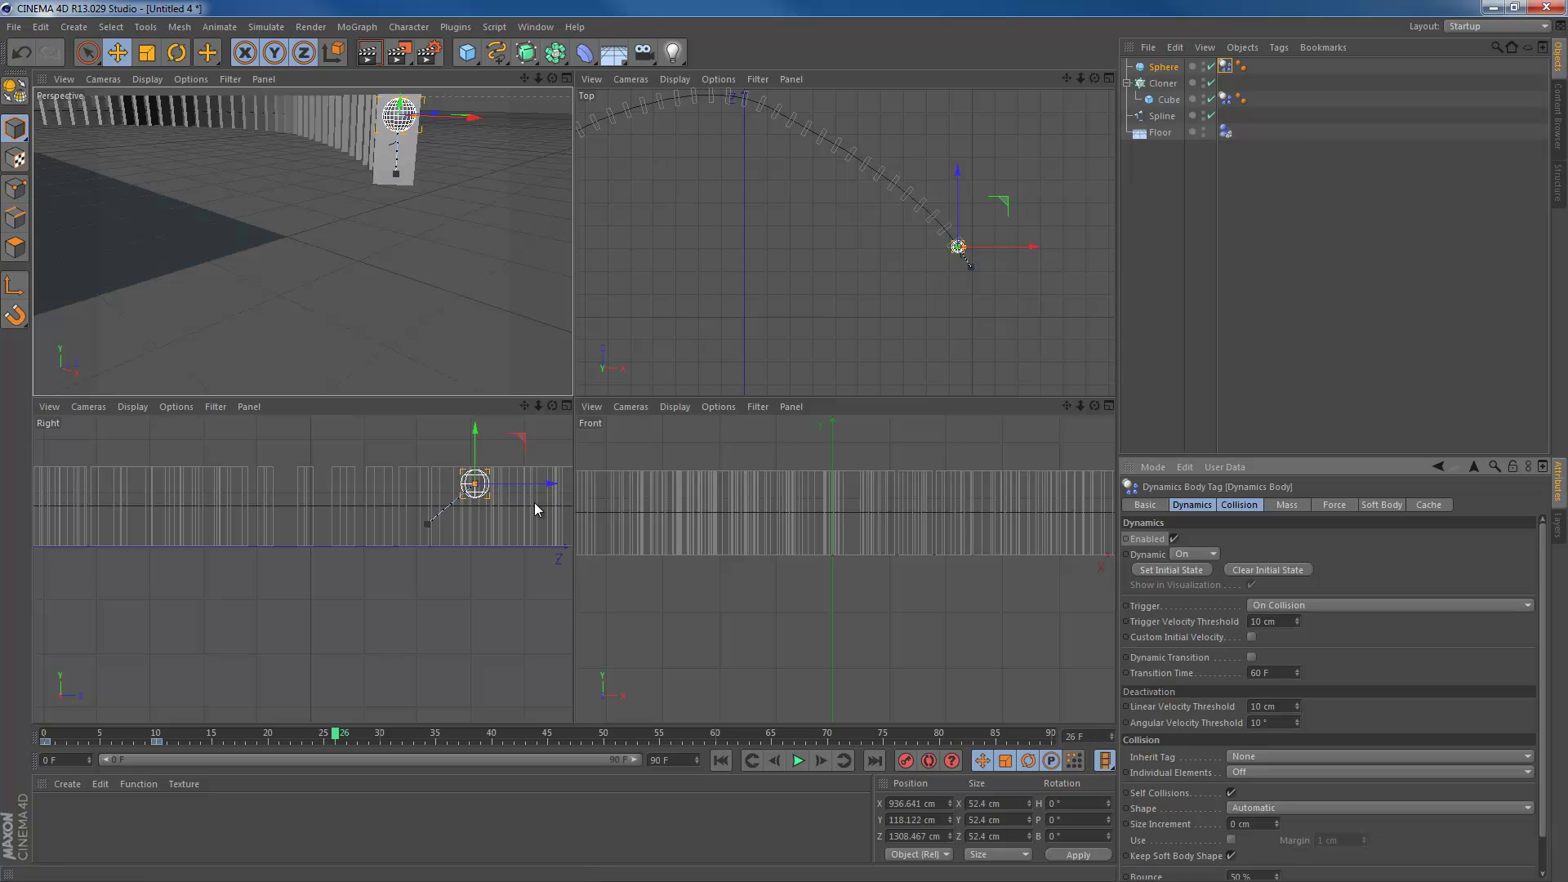
# - Set the scene end frame to 800 in the timeline end-frame field
pyautogui.moveTo(682, 768); pyautogui.dragTo(591, 762)
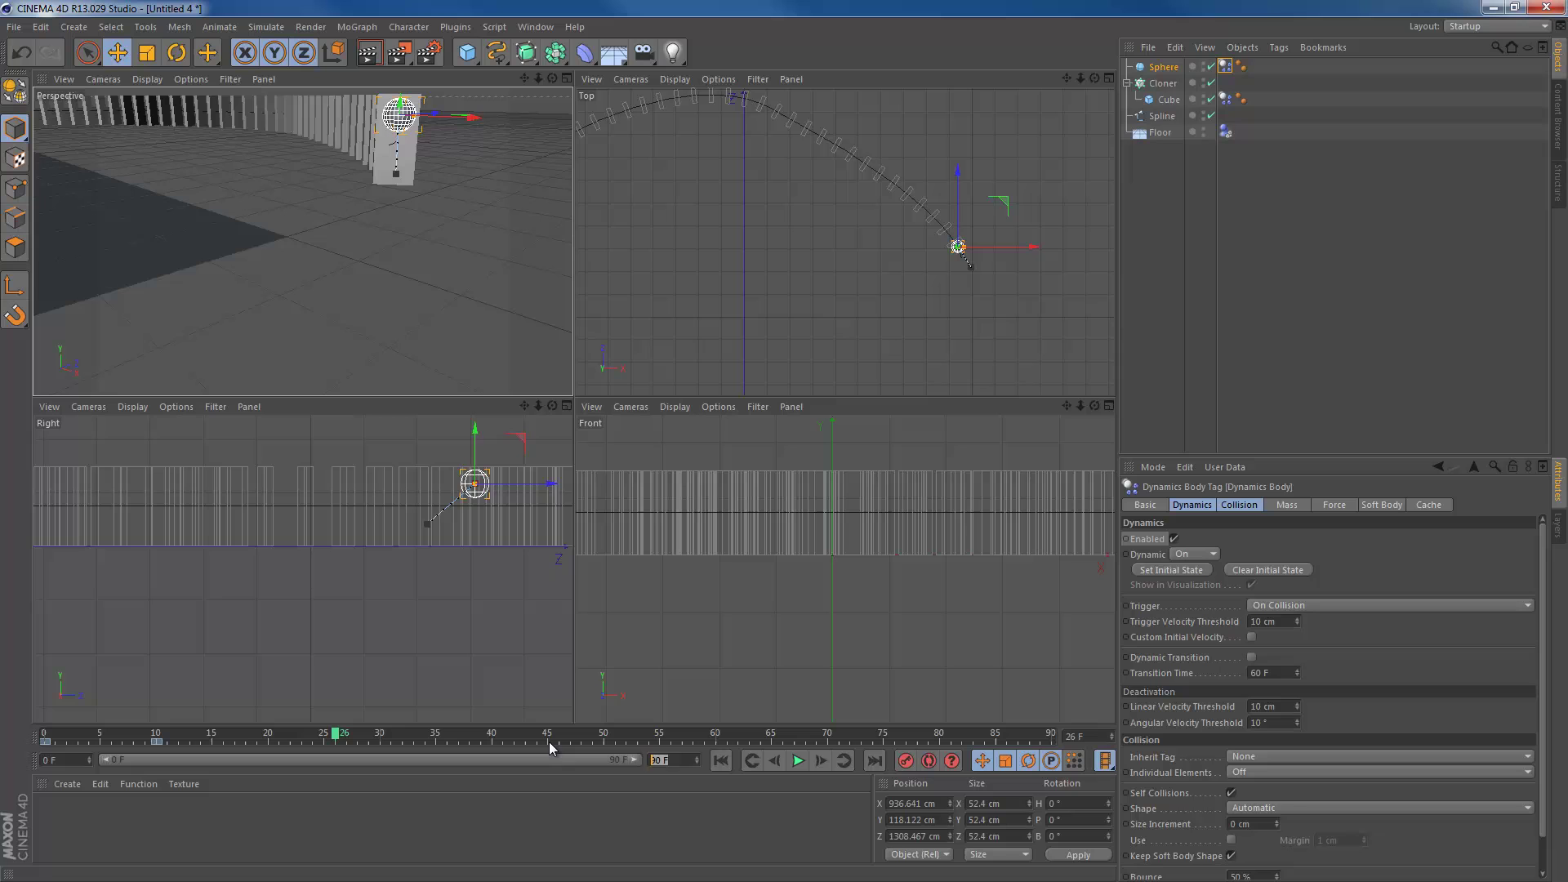
pyautogui.write('400')
pyautogui.press('Return')
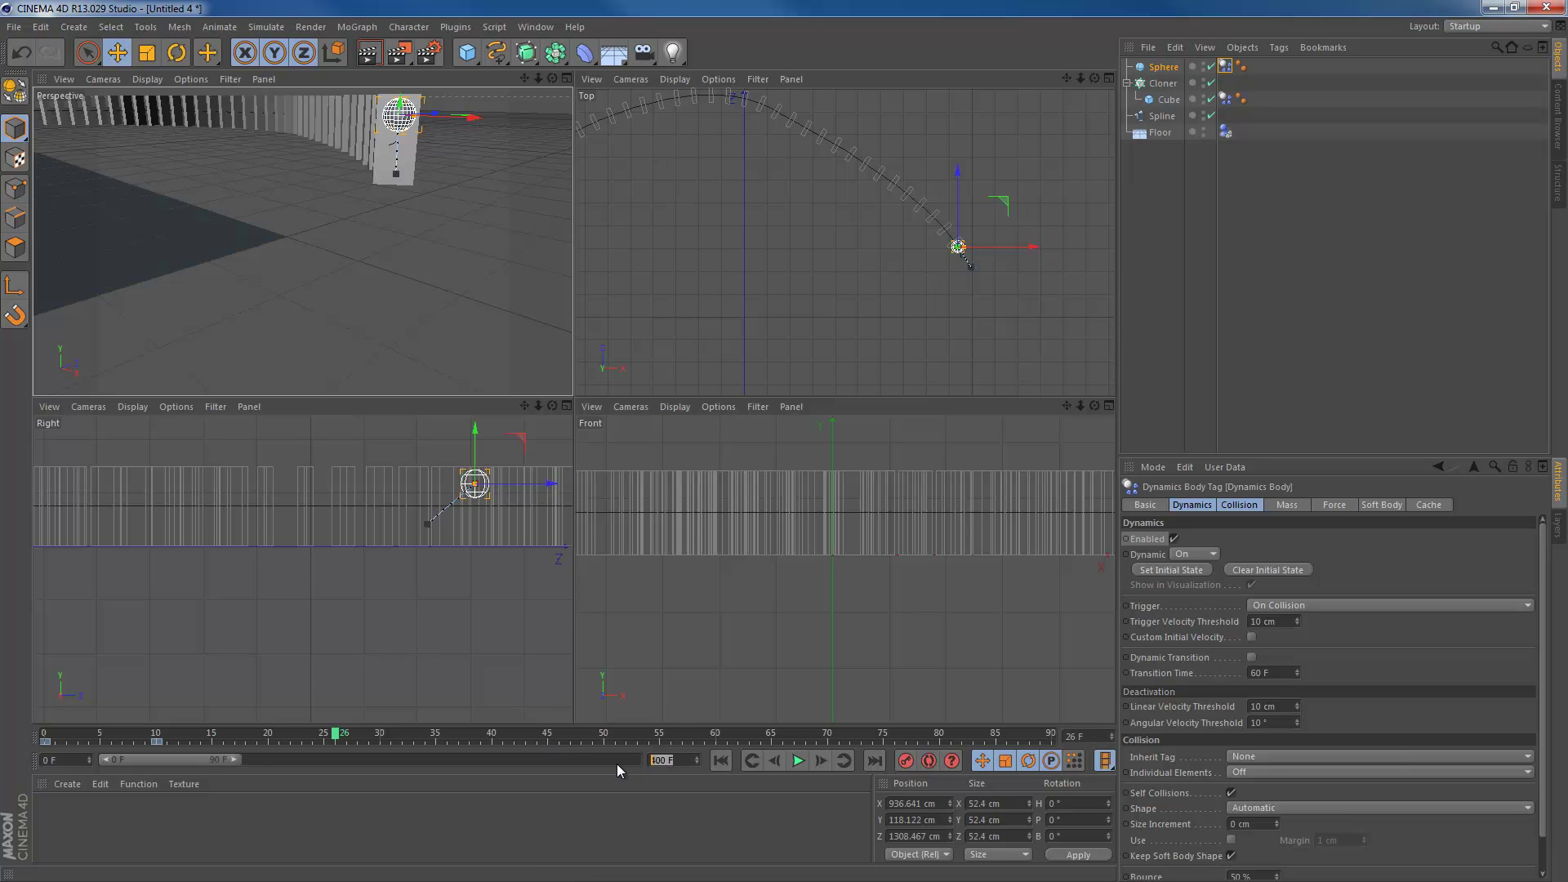
pyautogui.write('800')
pyautogui.press('Return')
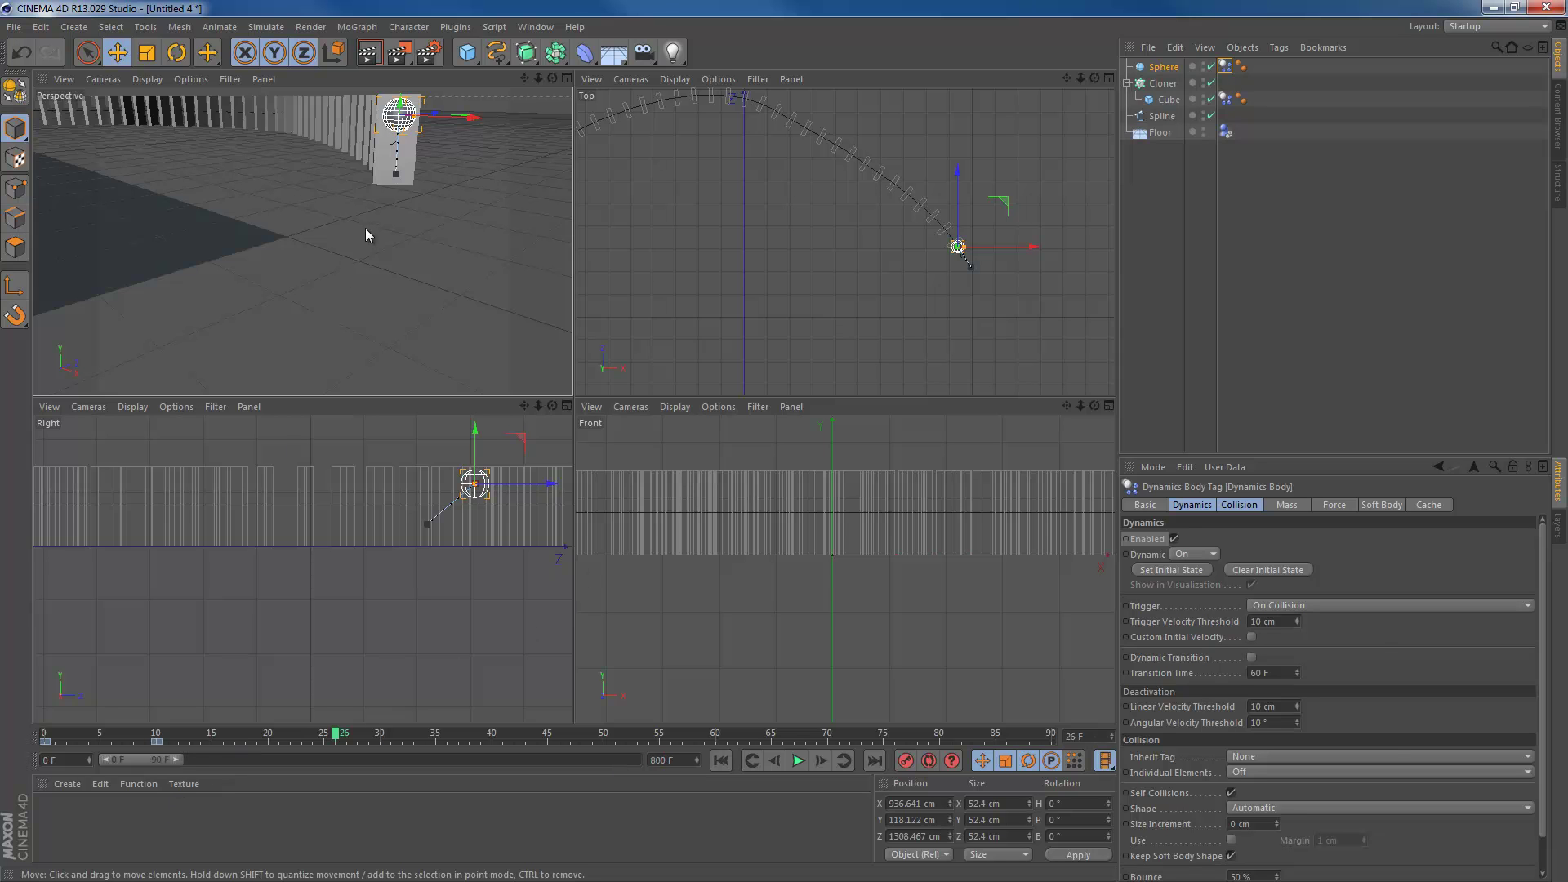
# - Orbit the Perspective view, then play from the start and pause near frame 27 as the sphere strikes
pyautogui.keyDown('alt'); pyautogui.moveTo(416, 171); pyautogui.dragTo(439, 328); pyautogui.keyUp('alt')
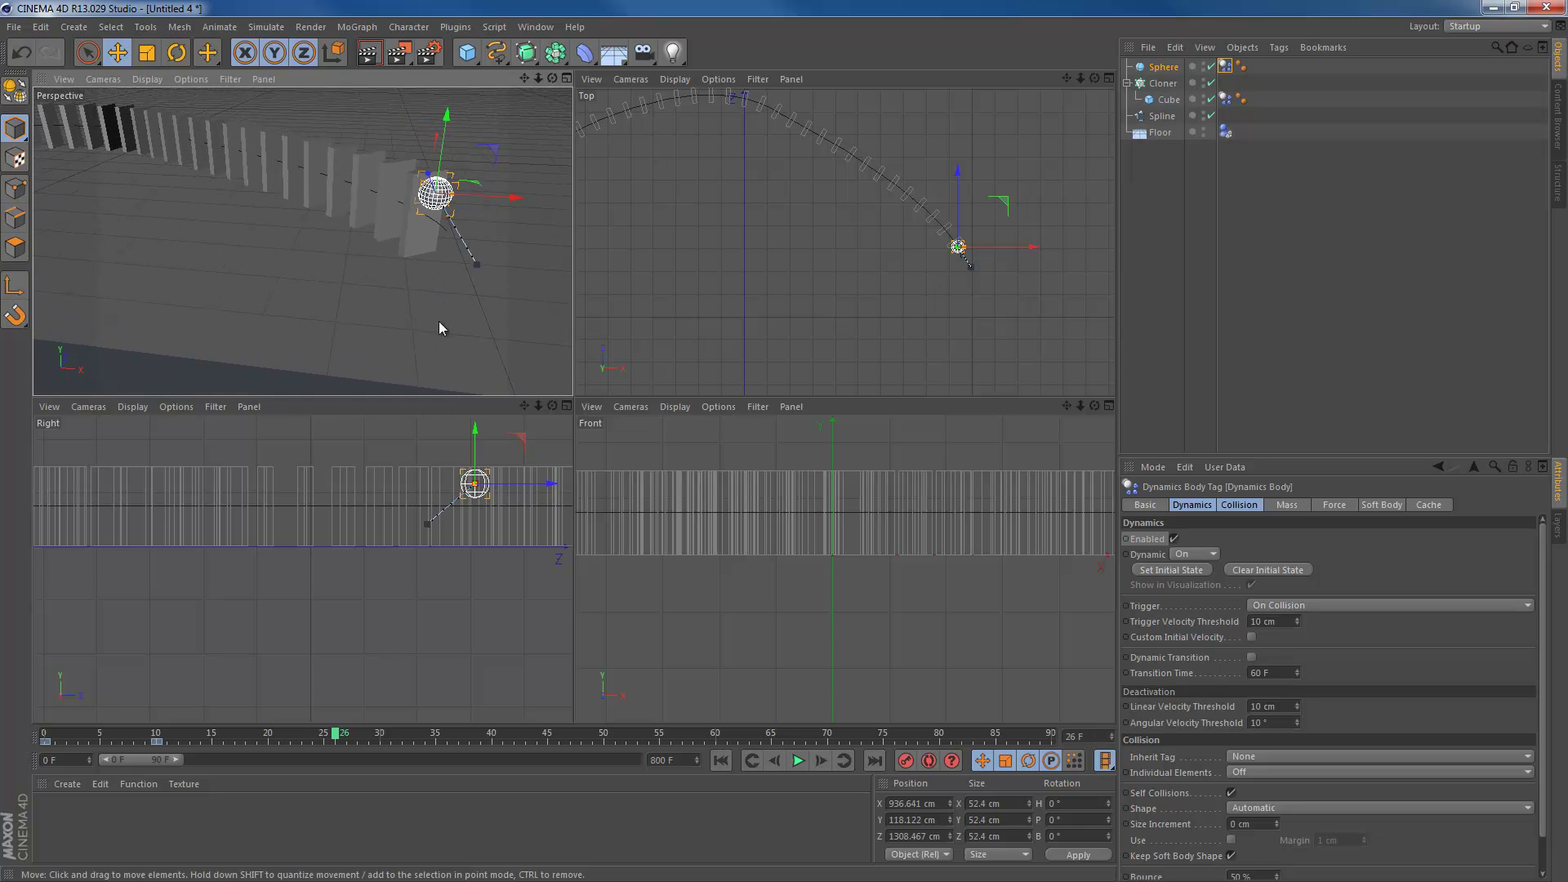
pyautogui.click(719, 761)
pyautogui.click(797, 762)
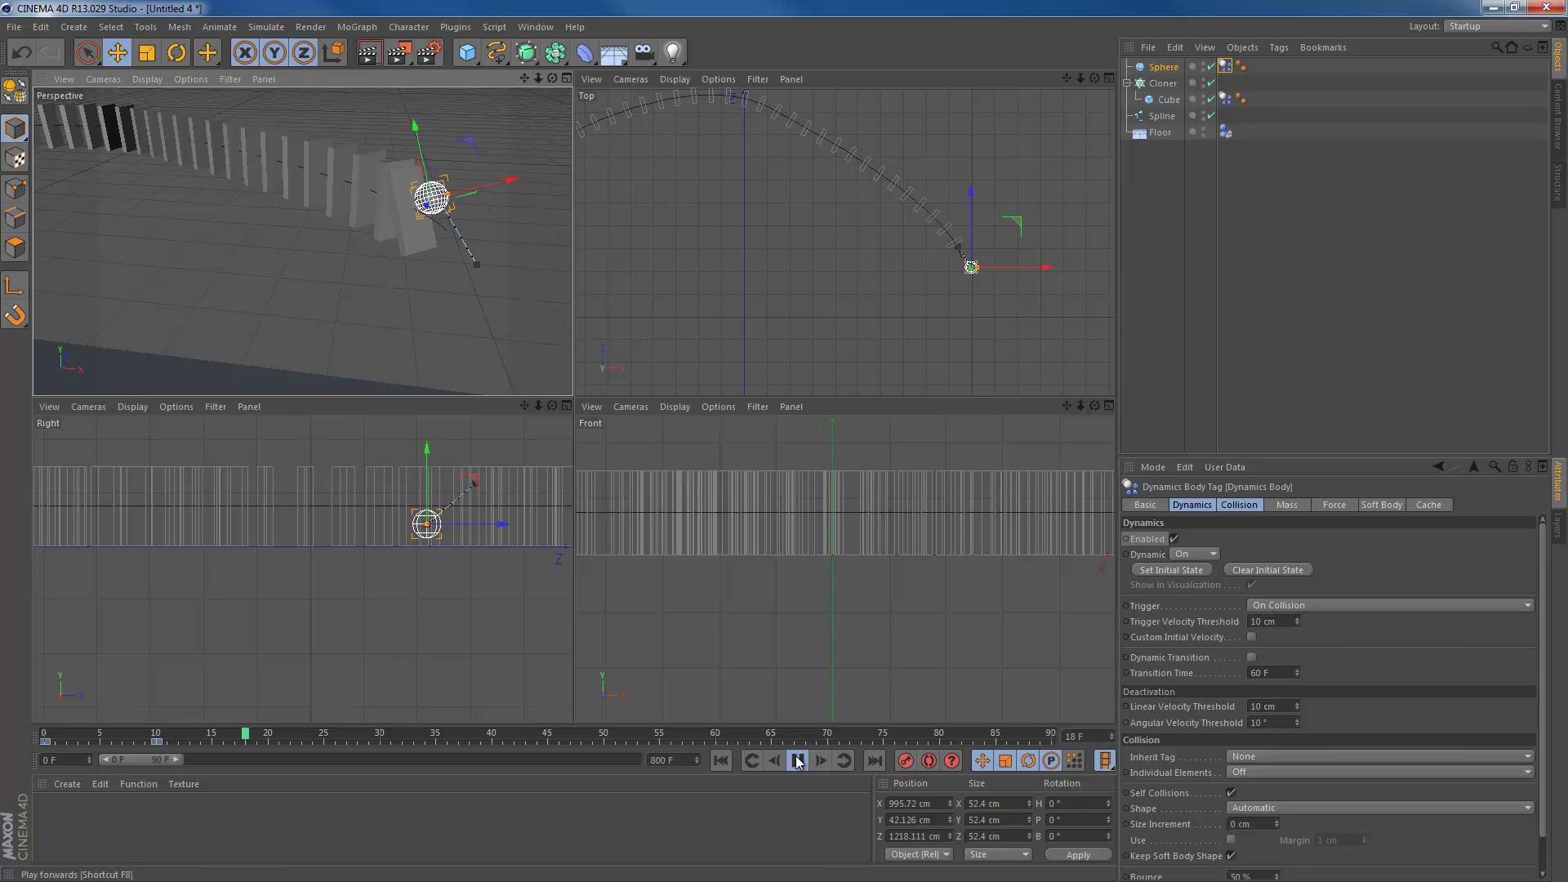
pyautogui.click(797, 761)
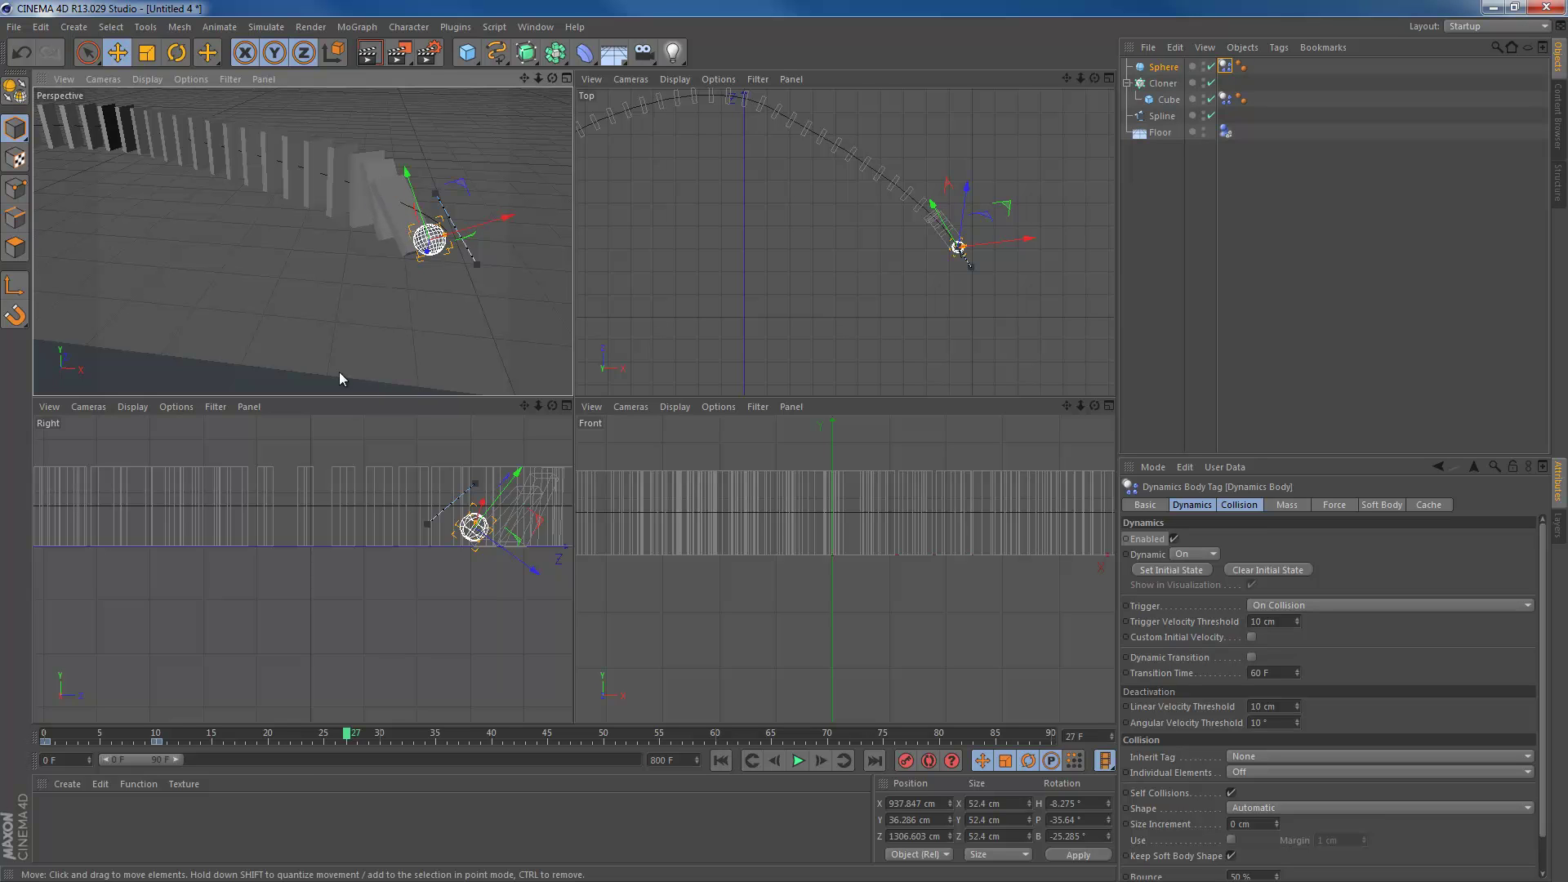
# - At frame 0, keyframe the Sphere's dynamics tag Enabled checkbox as on
pyautogui.click(49, 735)
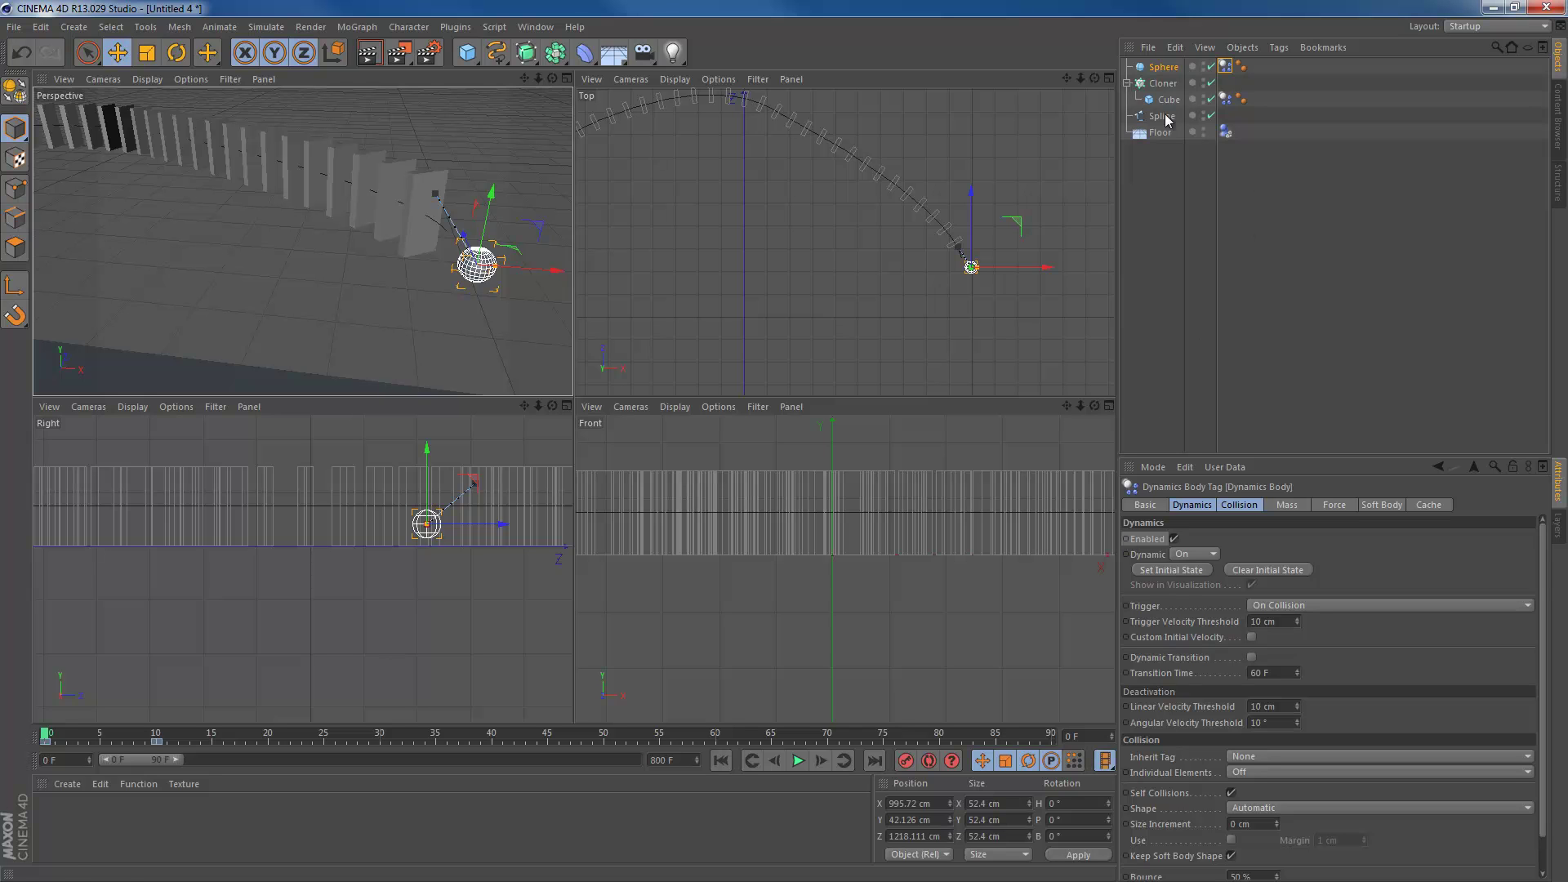
pyautogui.click(1170, 68)
pyautogui.click(1225, 66)
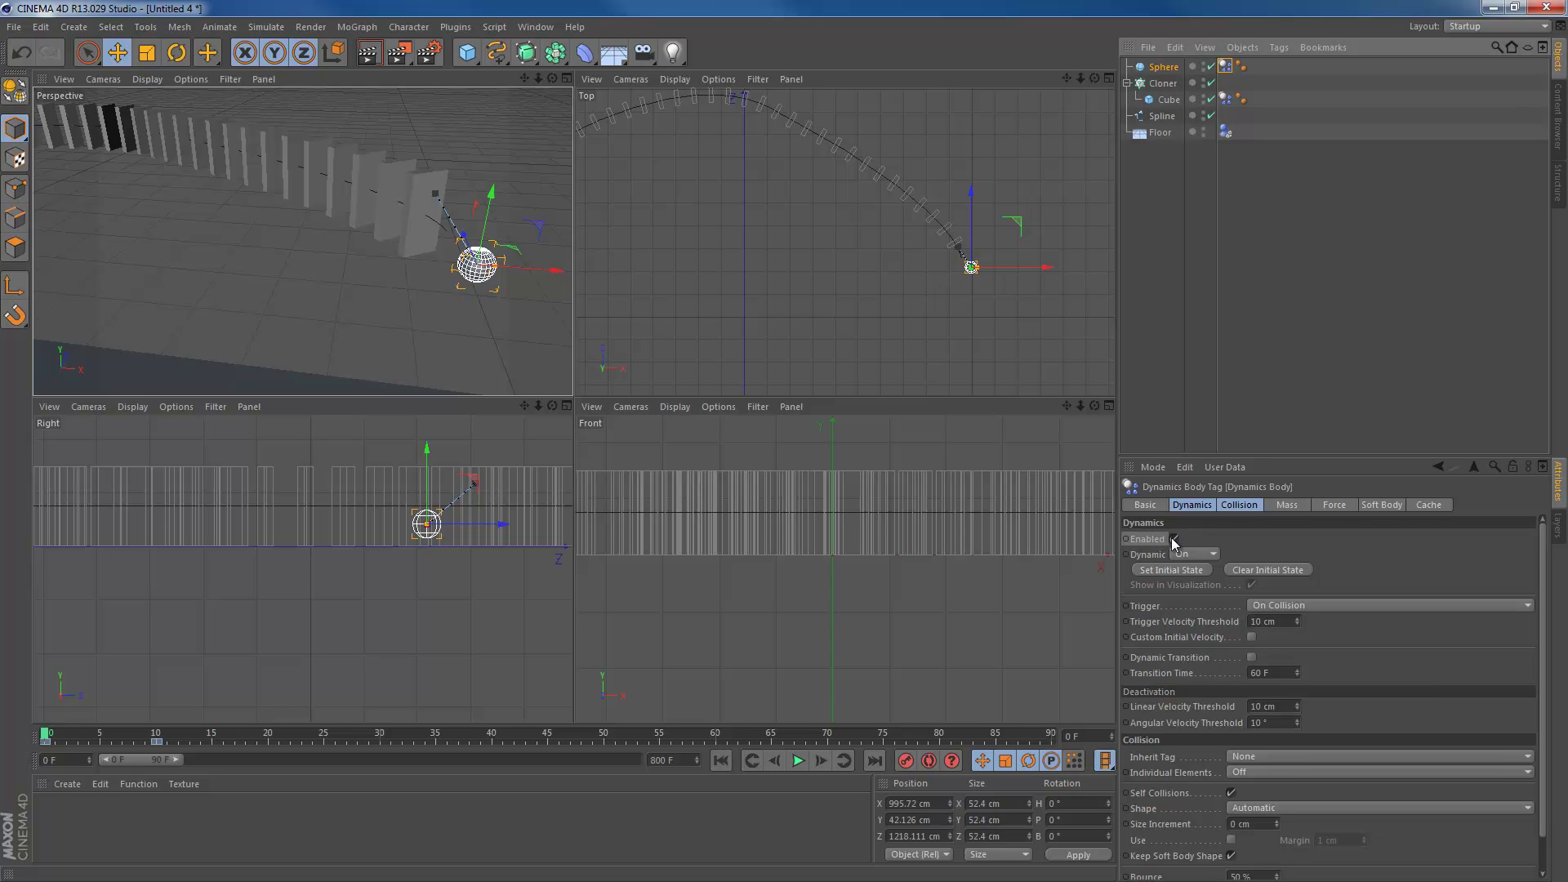
pyautogui.keyDown('ctrl'); pyautogui.click(1126, 540); pyautogui.keyUp('ctrl')
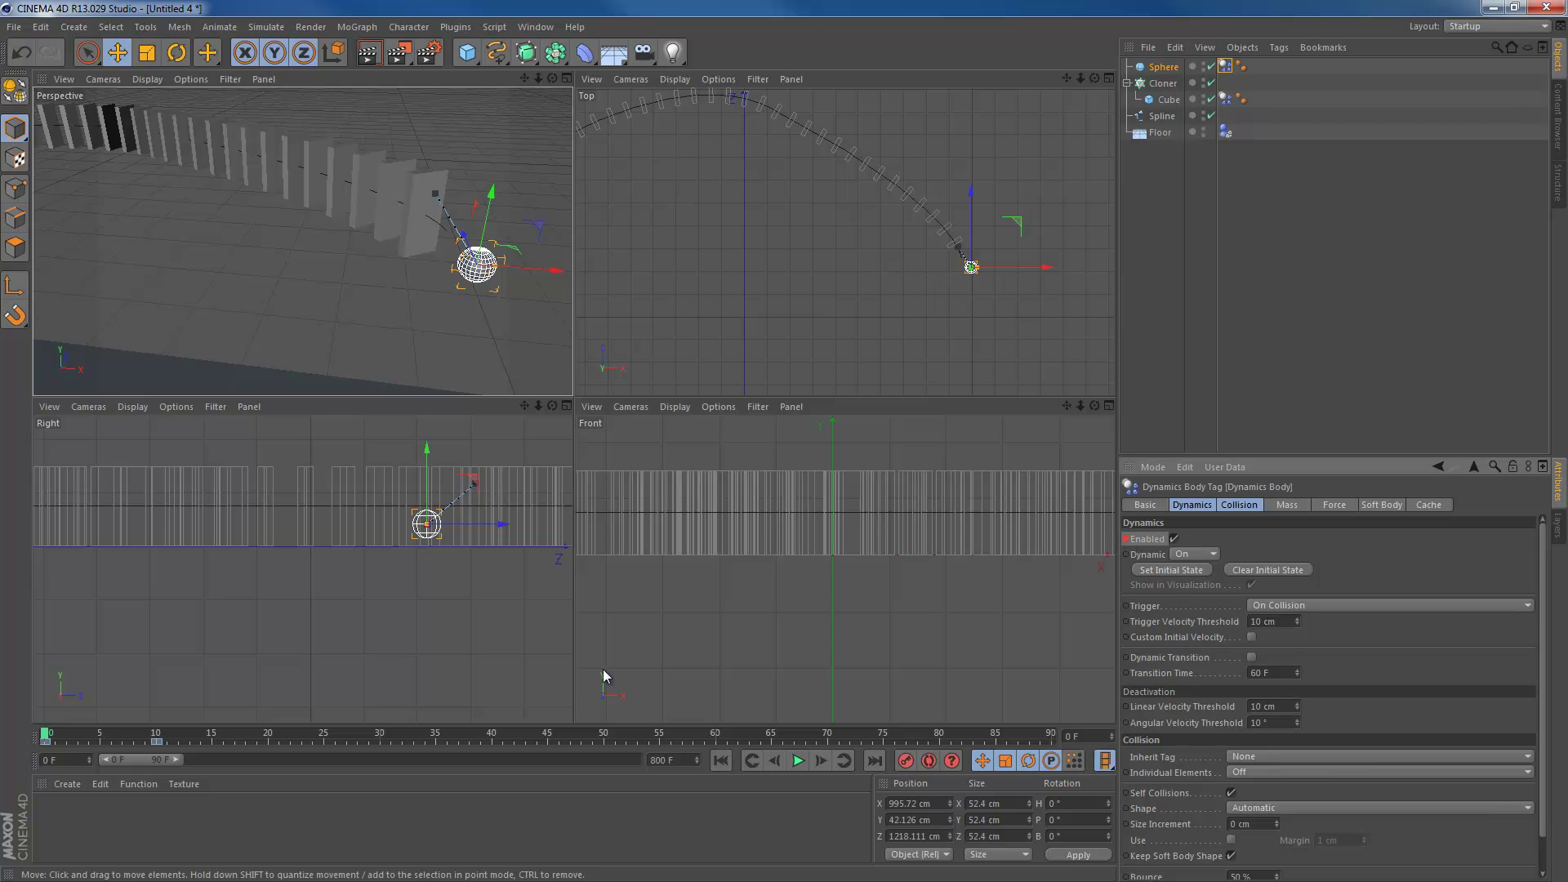
# - At frame 10, uncheck Enabled and keyframe it, then return to the start
pyautogui.click(158, 735)
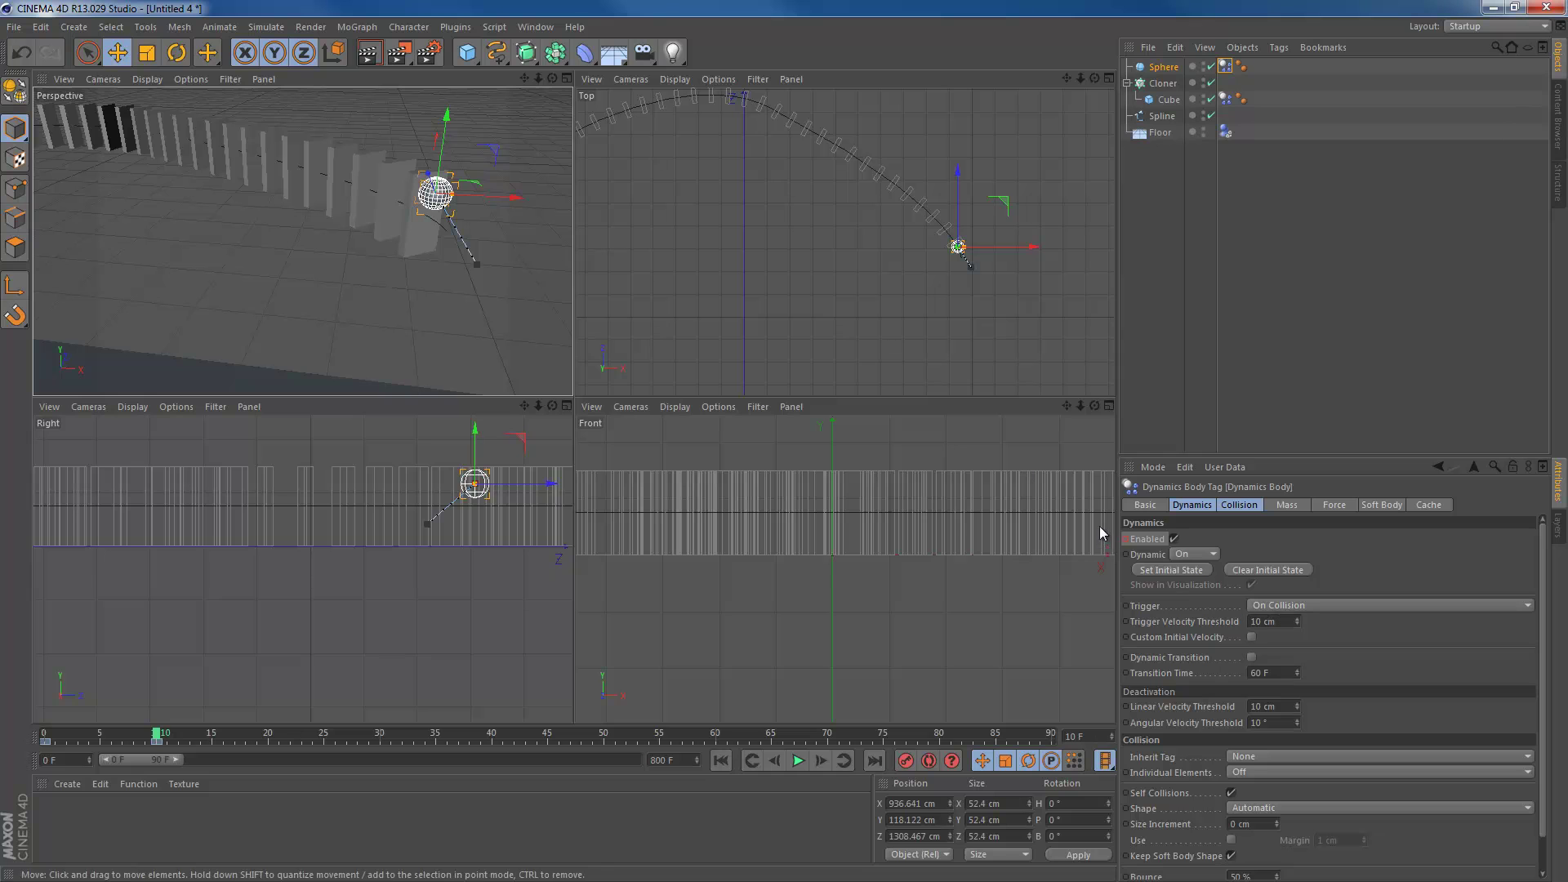
pyautogui.click(1172, 539)
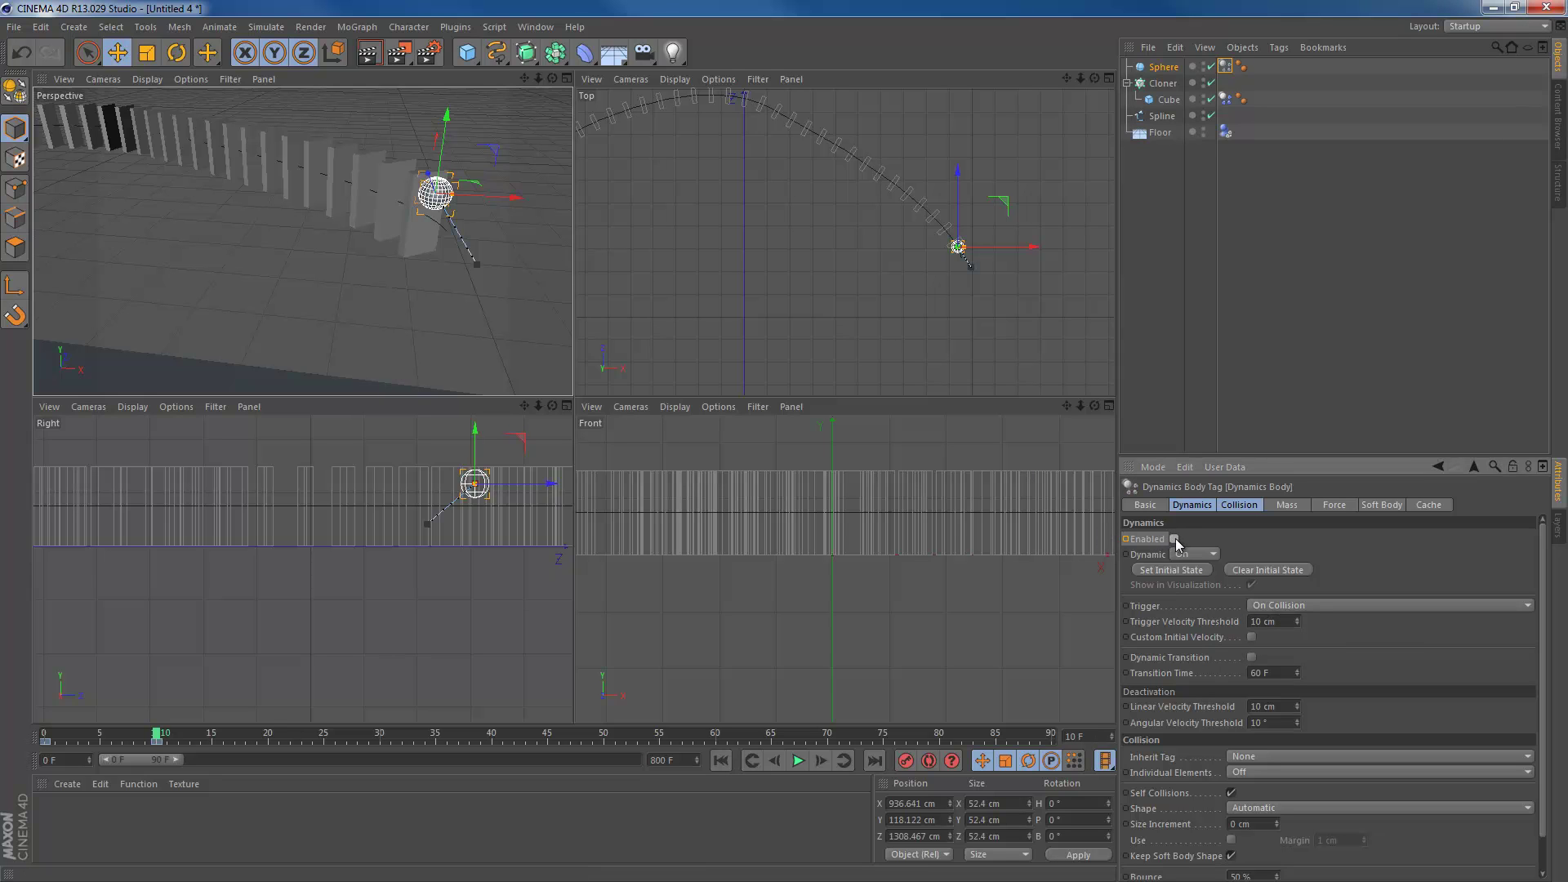
pyautogui.keyDown('ctrl'); pyautogui.click(1125, 539); pyautogui.keyUp('ctrl')
pyautogui.moveTo(158, 741); pyautogui.dragTo(45, 739)
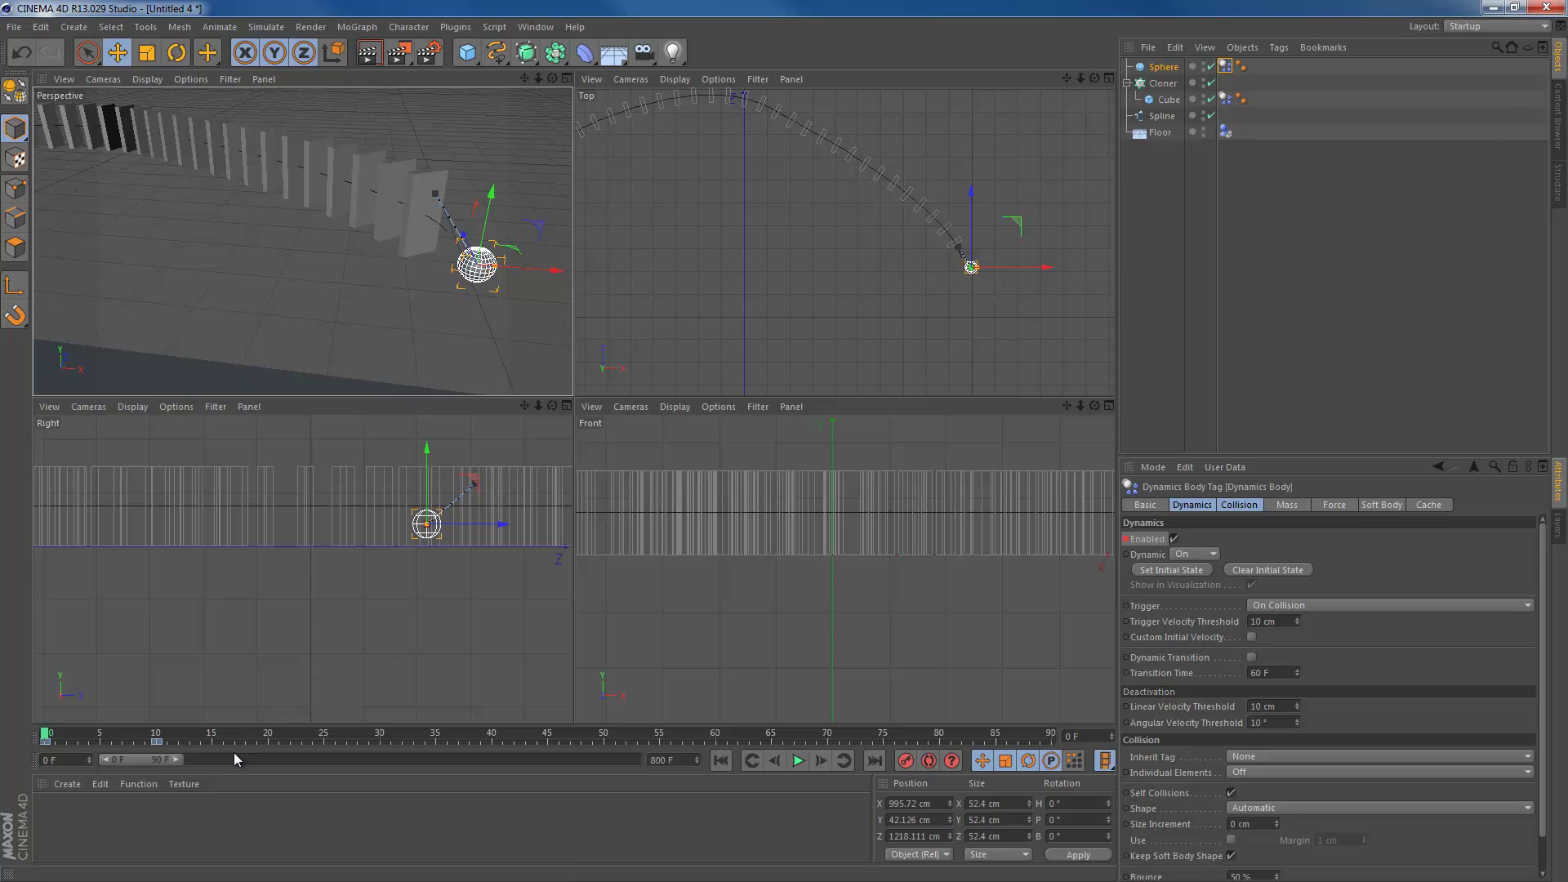
# - Extend the preview range to 800 frames, orbit above the domino track and play the simulation
pyautogui.moveTo(47, 735); pyautogui.dragTo(4, 723)
pyautogui.moveTo(180, 758); pyautogui.dragTo(651, 764)
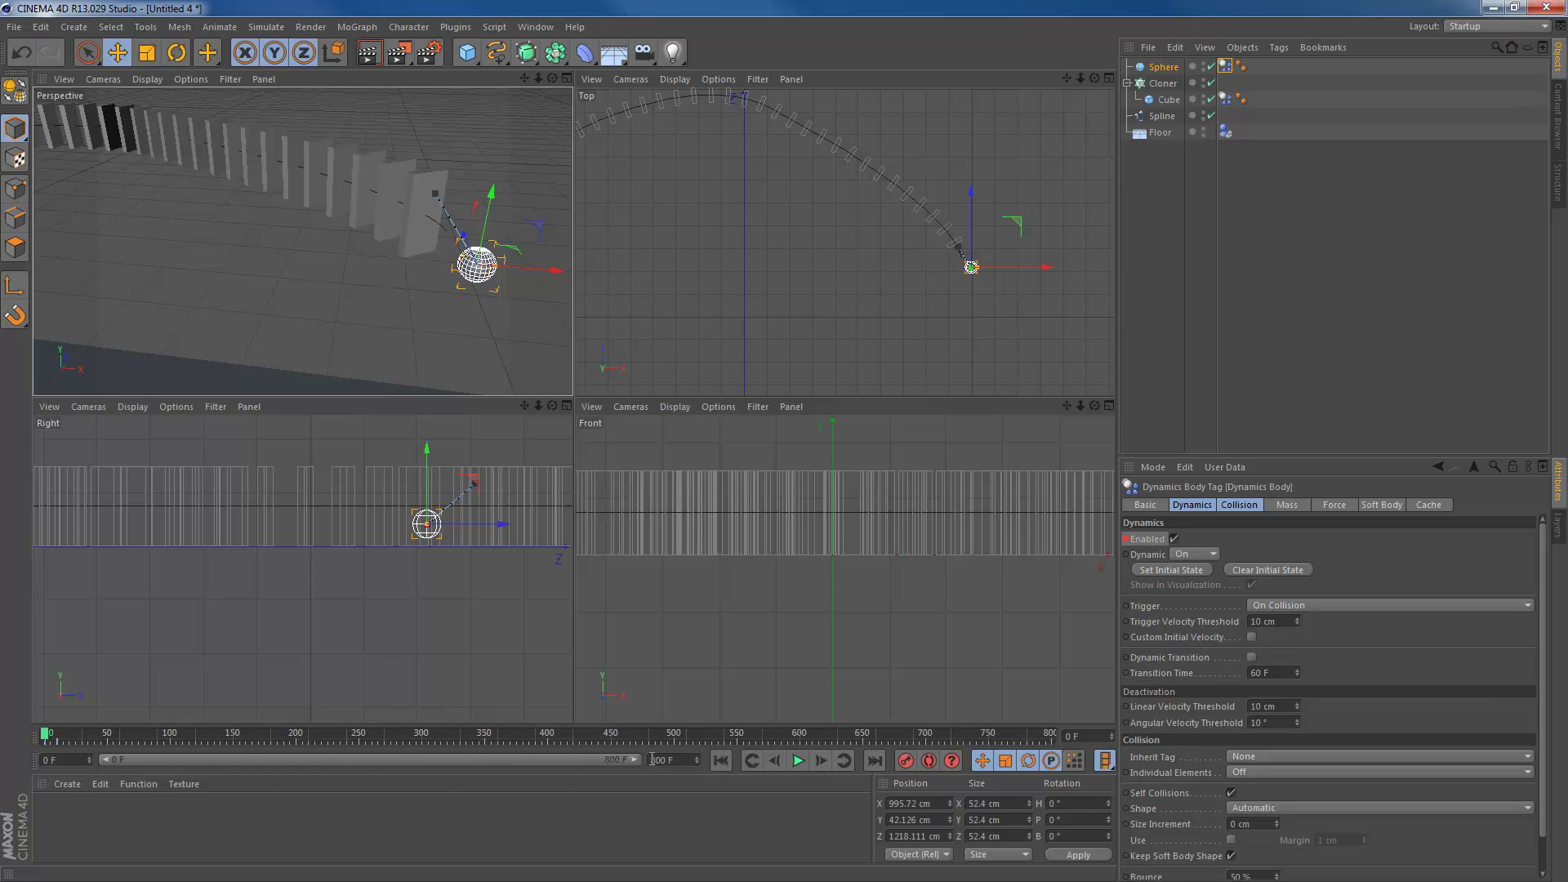
pyautogui.scroll(-5, 208, 277)
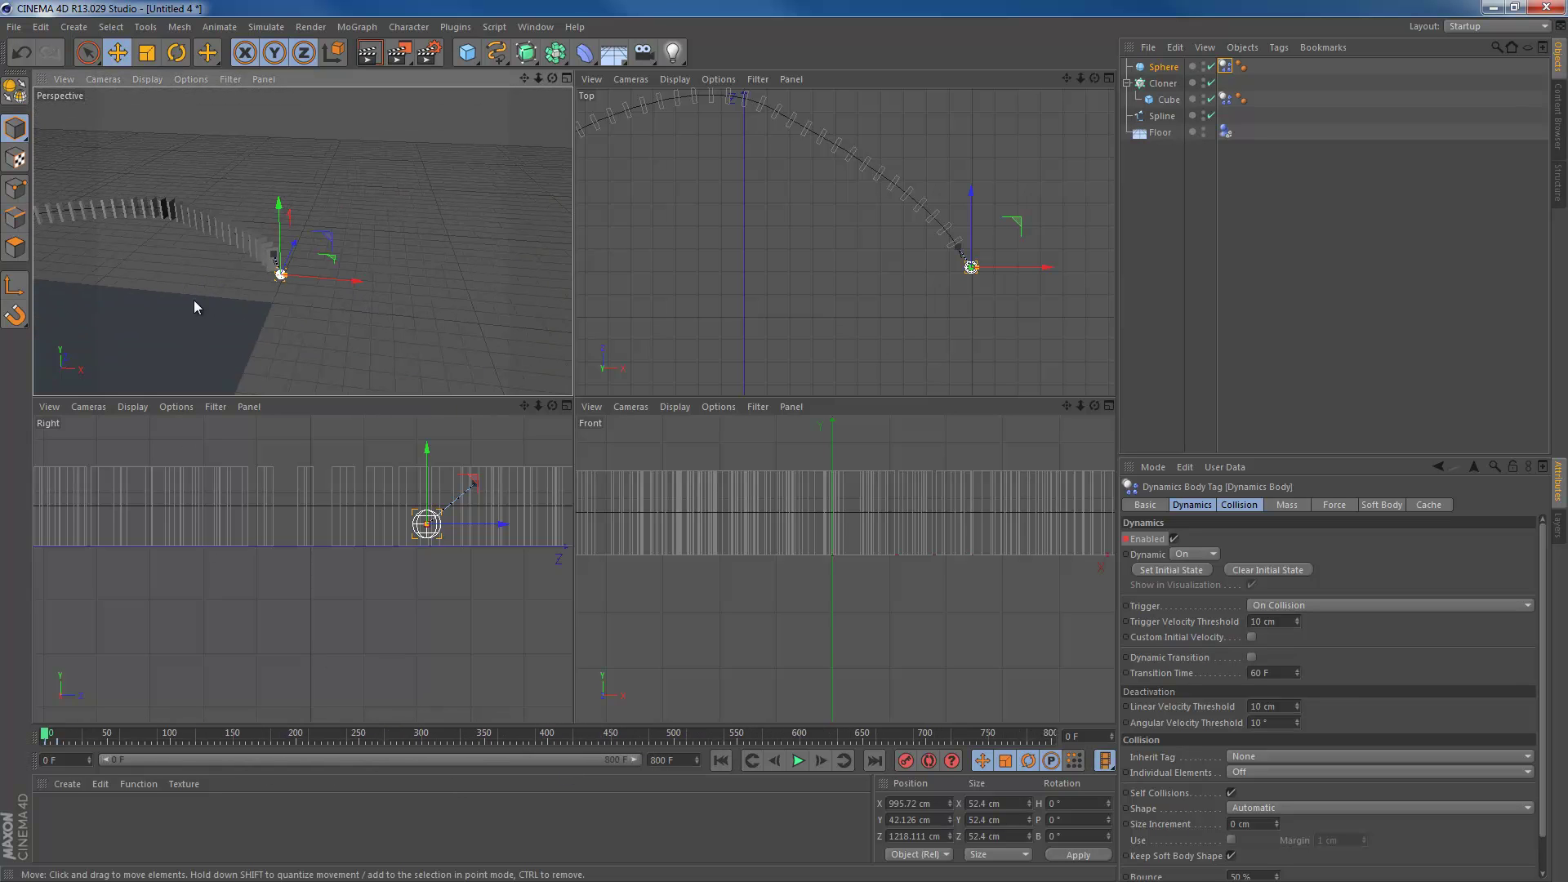
pyautogui.keyDown('alt'); pyautogui.moveTo(132, 306); pyautogui.dragTo(389, 201); pyautogui.keyUp('alt')
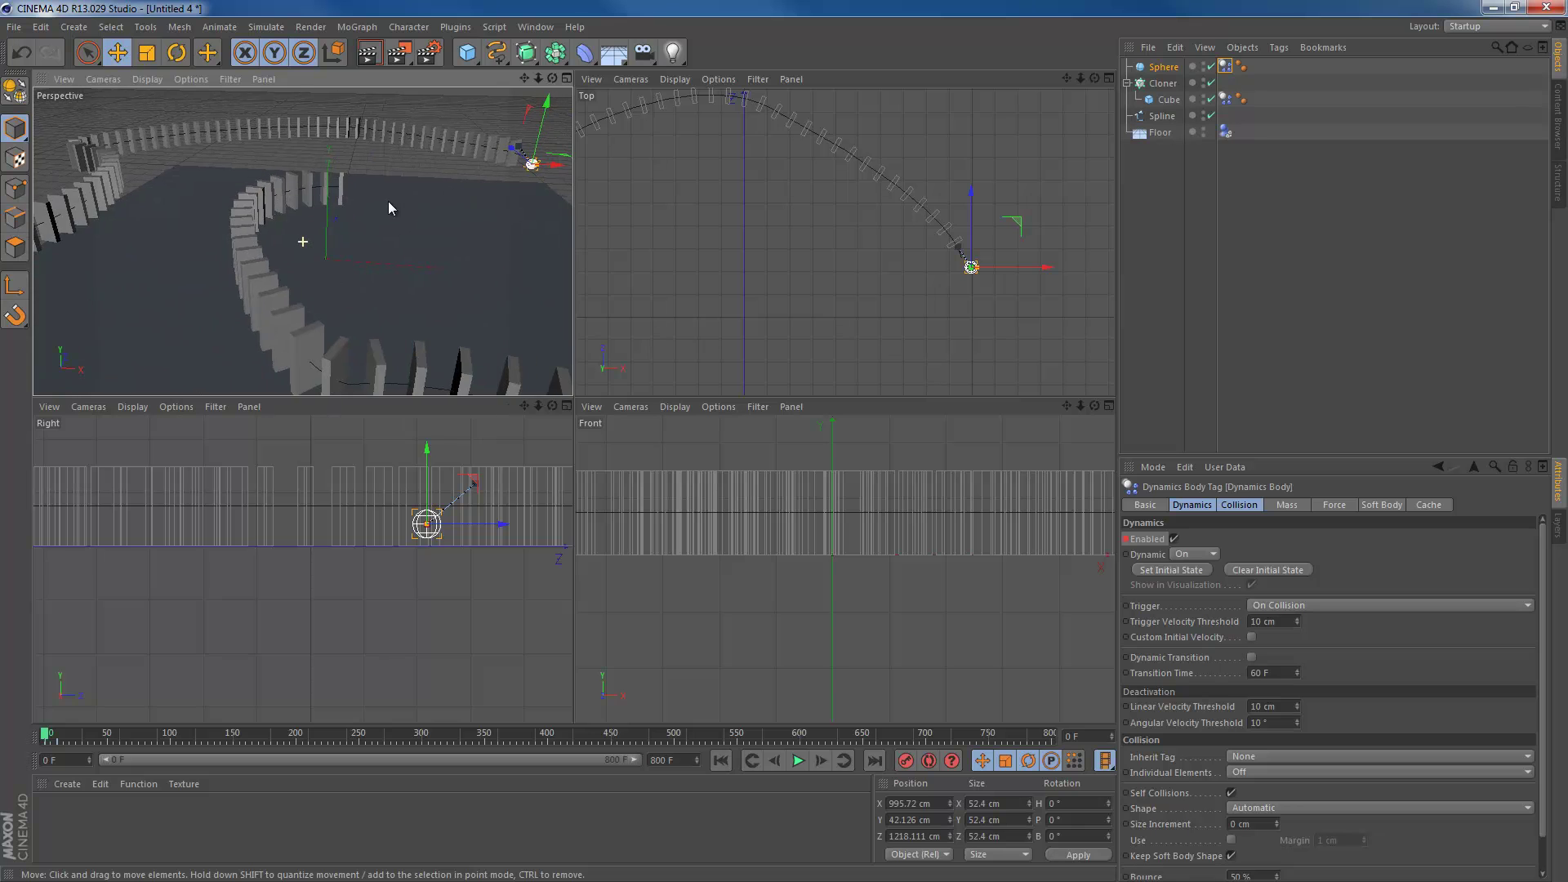
pyautogui.scroll(-3, 386, 203)
pyautogui.scroll(3, 372, 221)
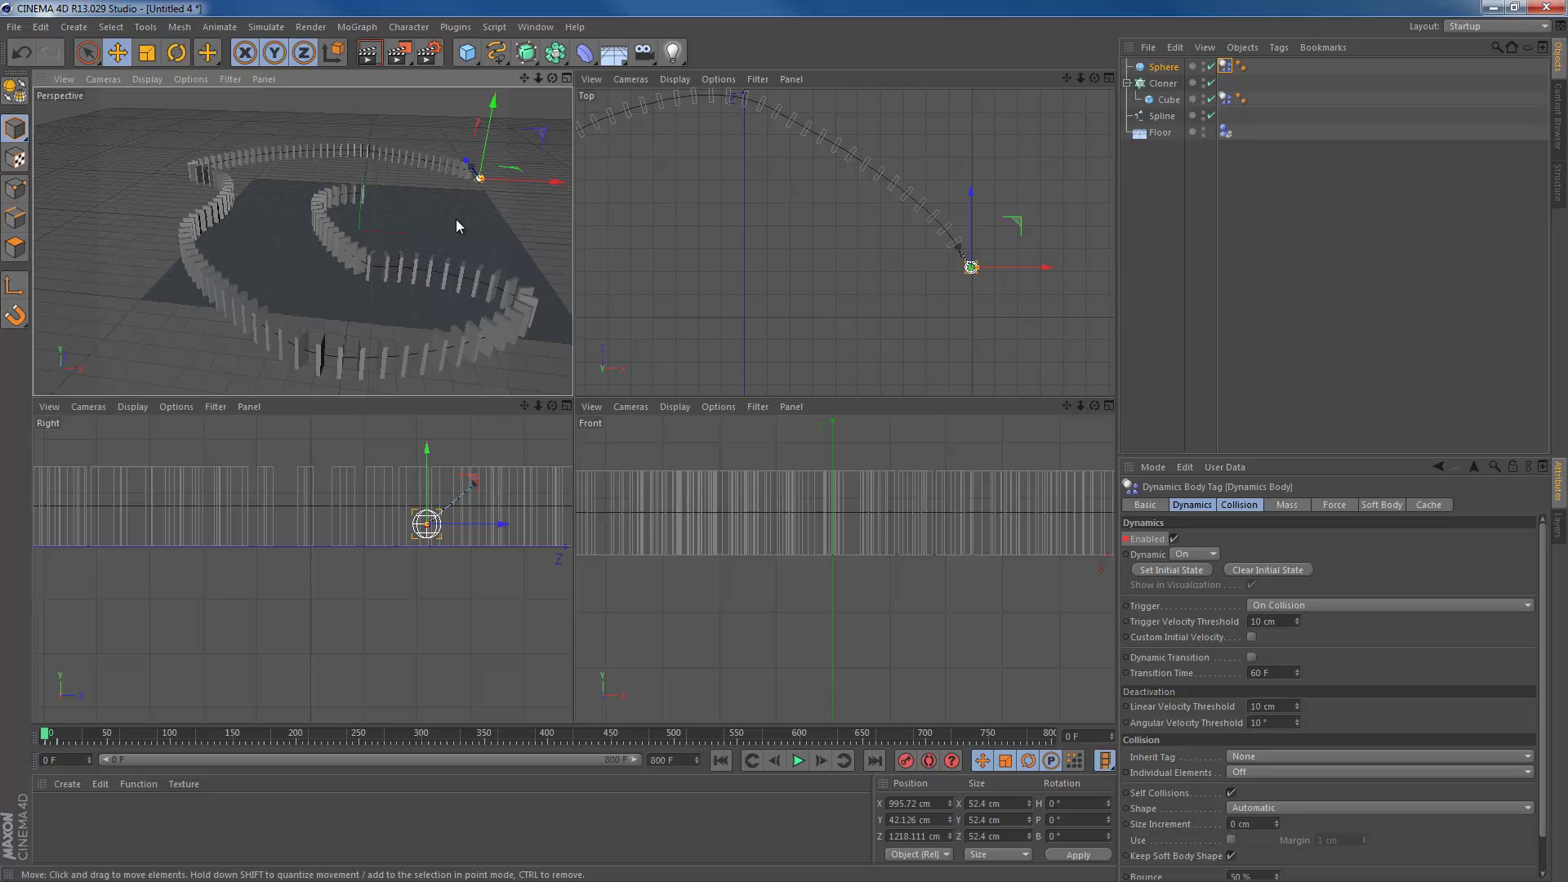
pyautogui.click(798, 760)
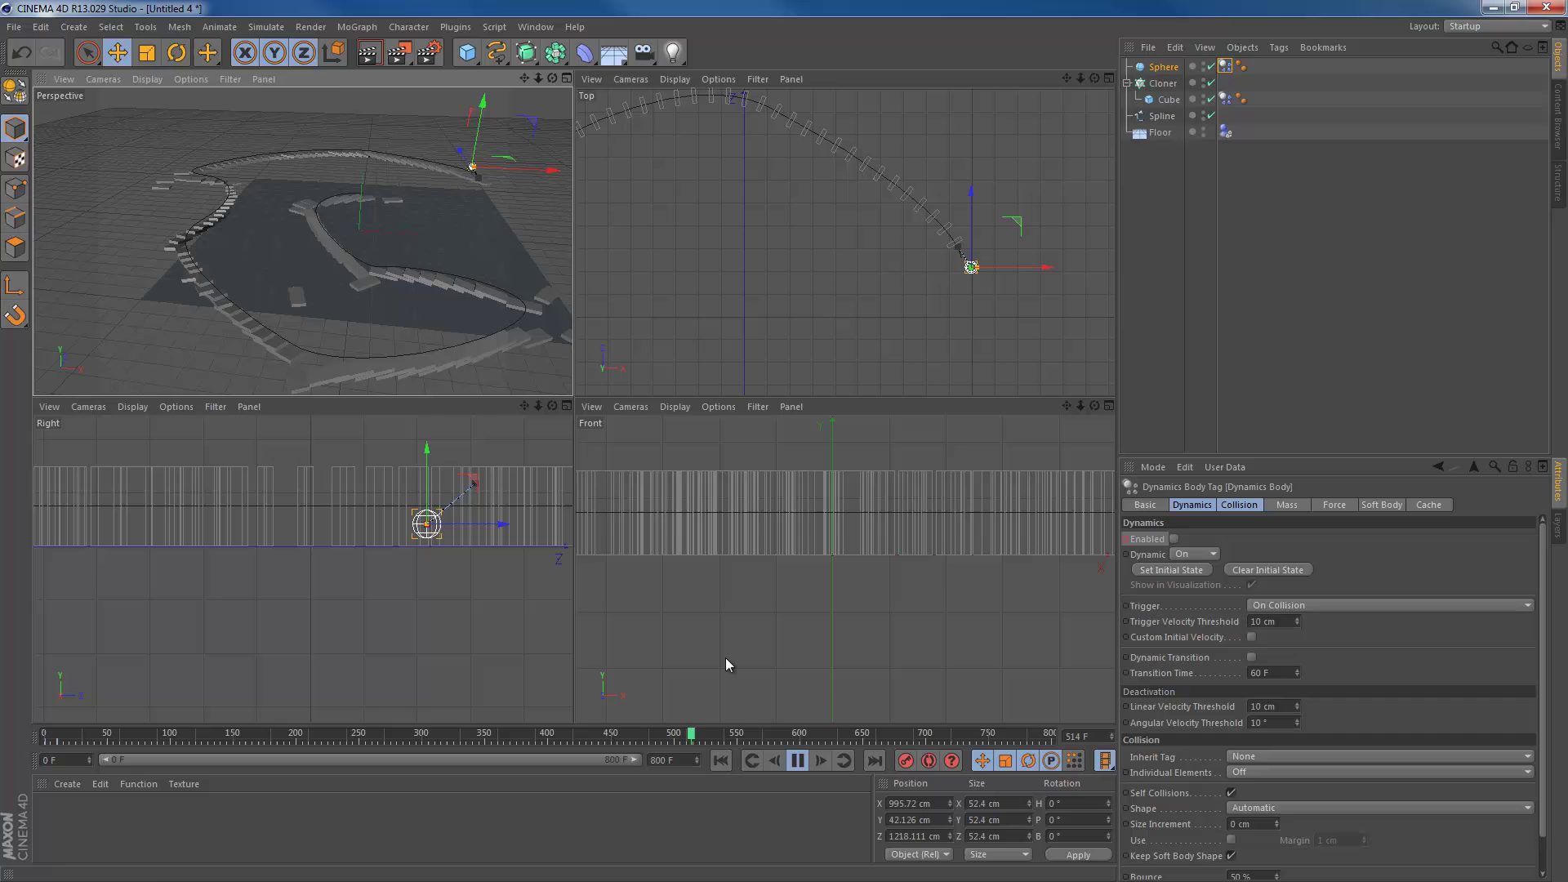
# - Pause playback at frame 535 with the dominoes along the far arc toppled
pyautogui.click(725, 658)
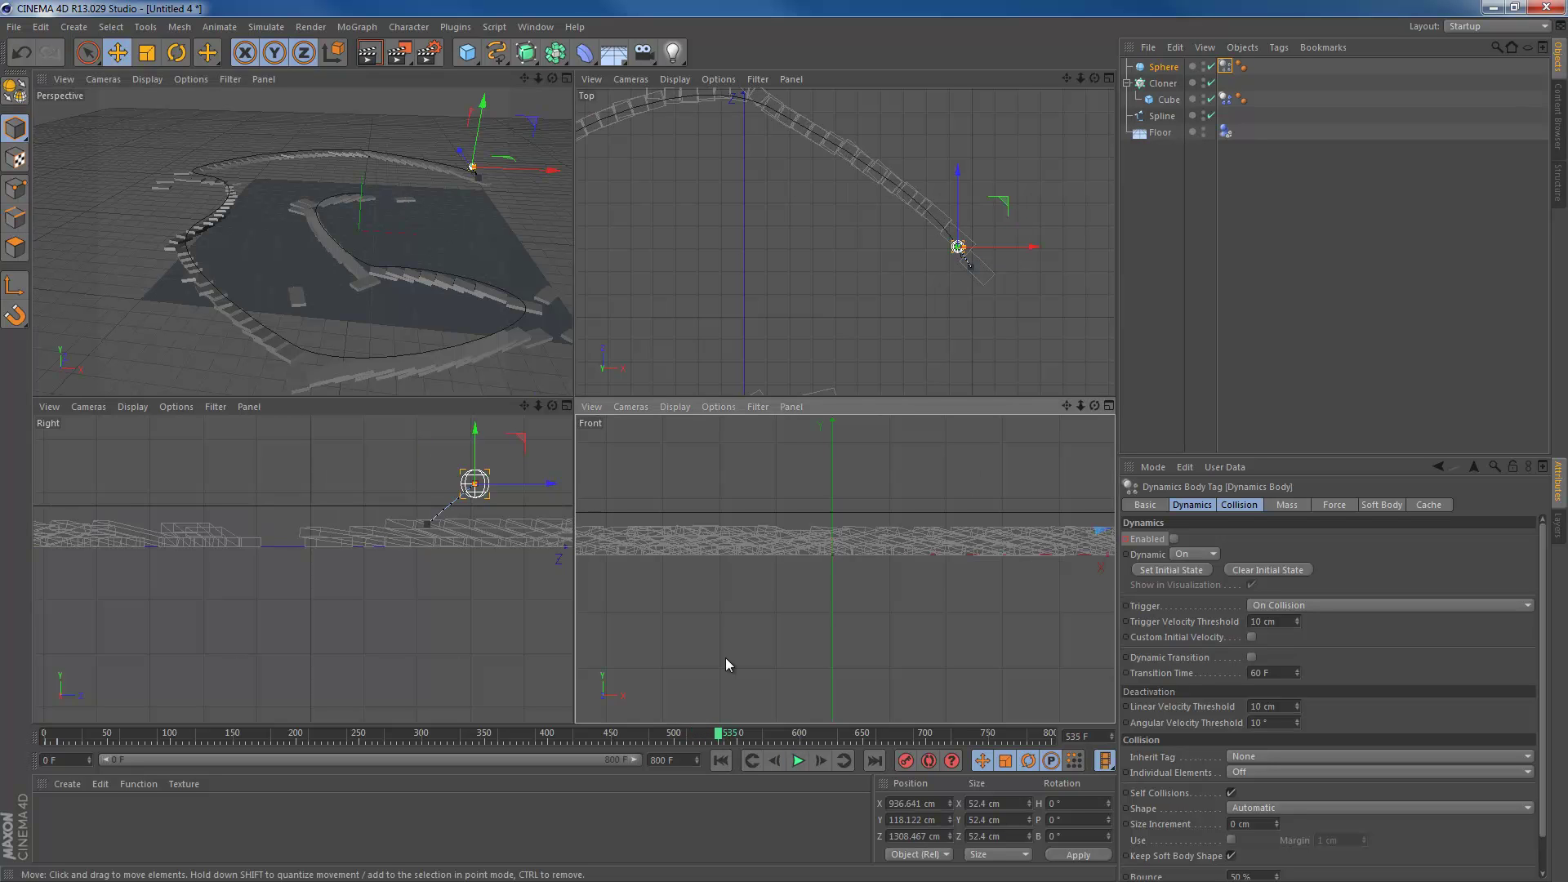